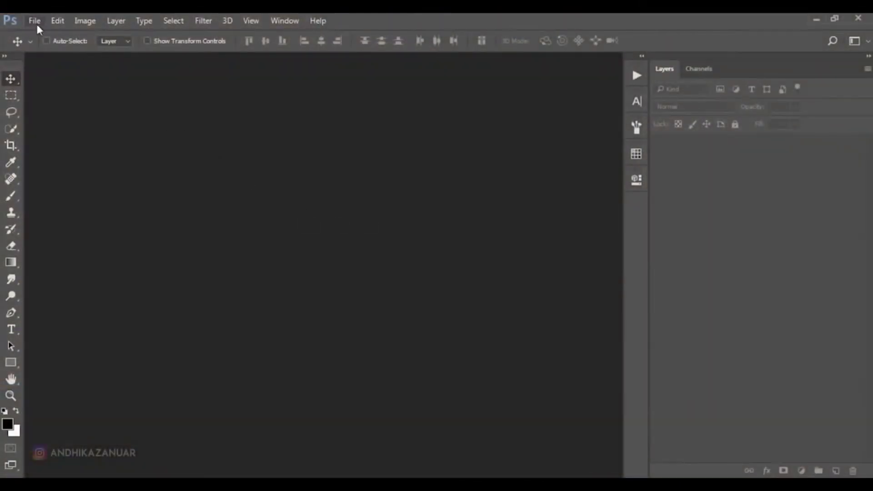
# Open the New Document dialog from the File menu.
pyautogui.click(37, 23)
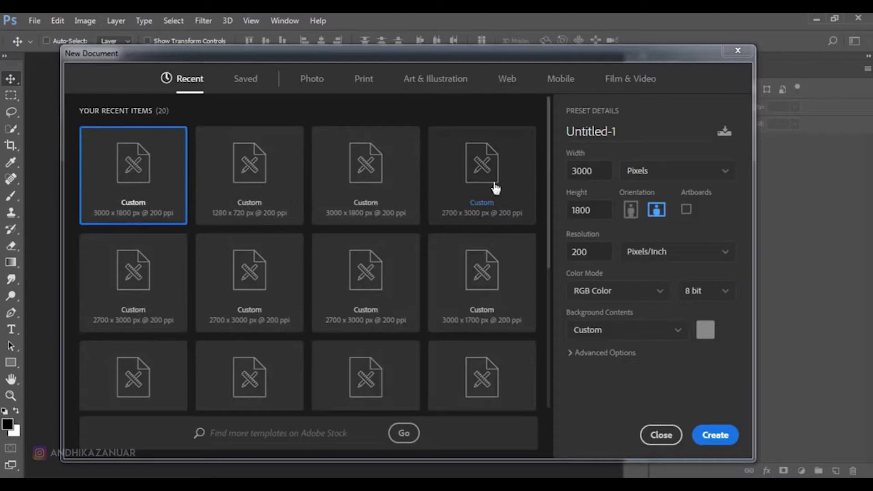
# Create the blank 3000 × 1800 px, 200 ppi document with the preset values.
pyautogui.moveTo(597, 211); pyautogui.dragTo(572, 214)
pyautogui.click(709, 435)
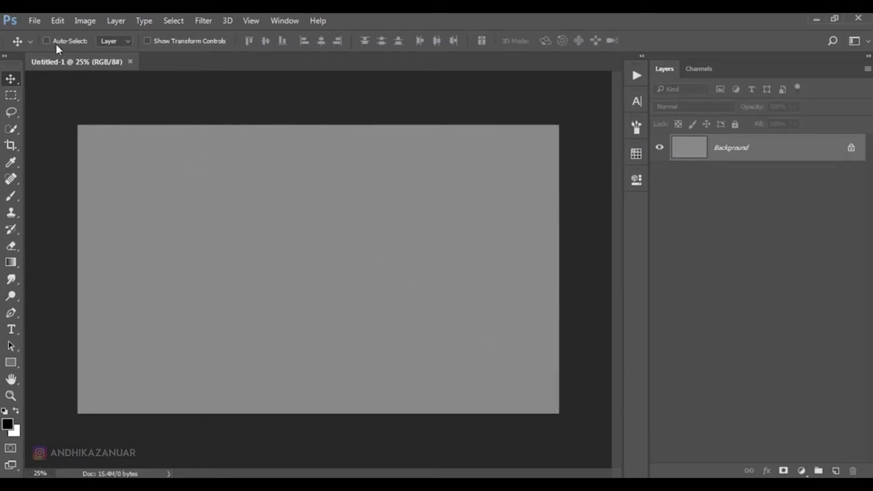
# Place the rocky mountain landscape photo as an embedded layer.
pyautogui.click(34, 22)
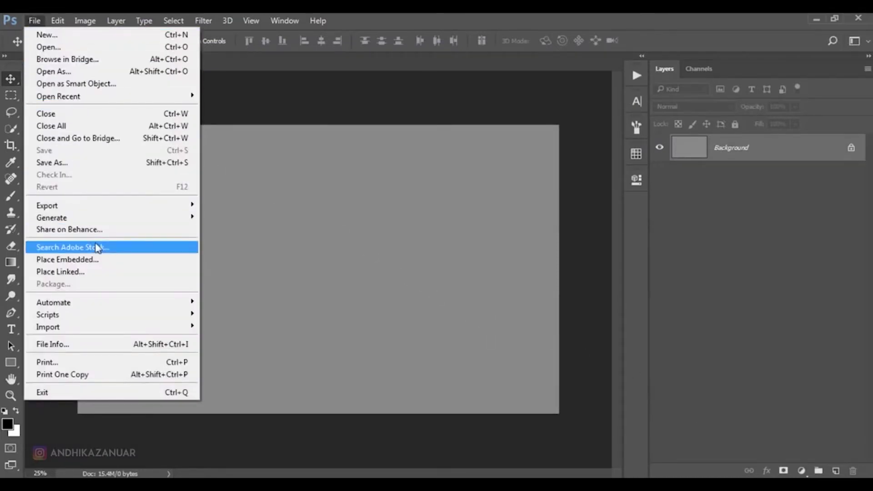
pyautogui.click(98, 260)
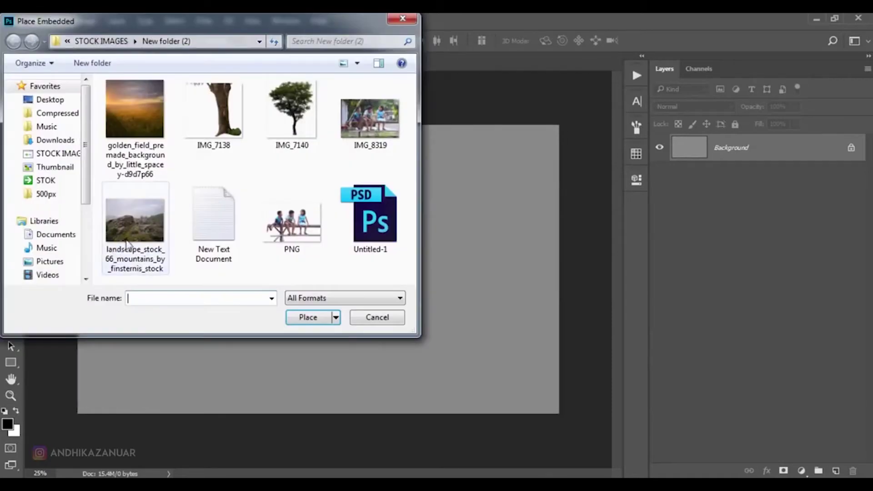
pyautogui.click(161, 253)
pyautogui.click(314, 318)
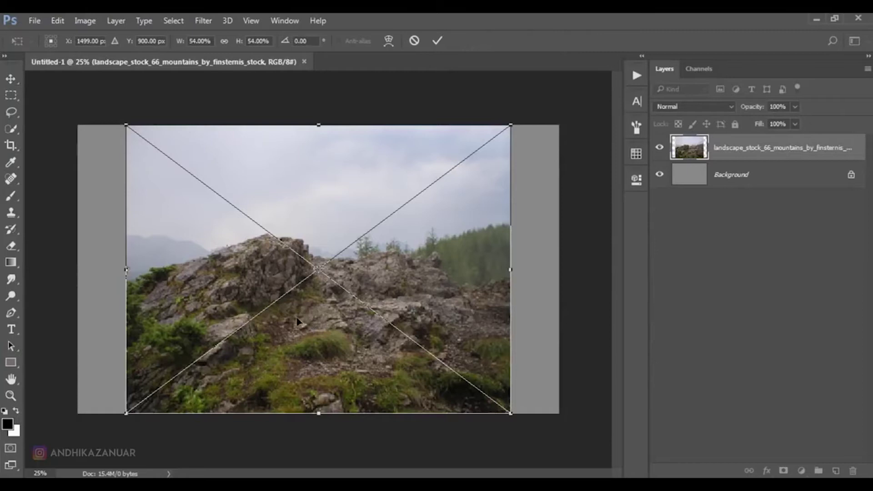
# Stretch the landscape photo out to the canvas's left and right edges and commit.
pyautogui.moveTo(128, 270); pyautogui.dragTo(77, 270)
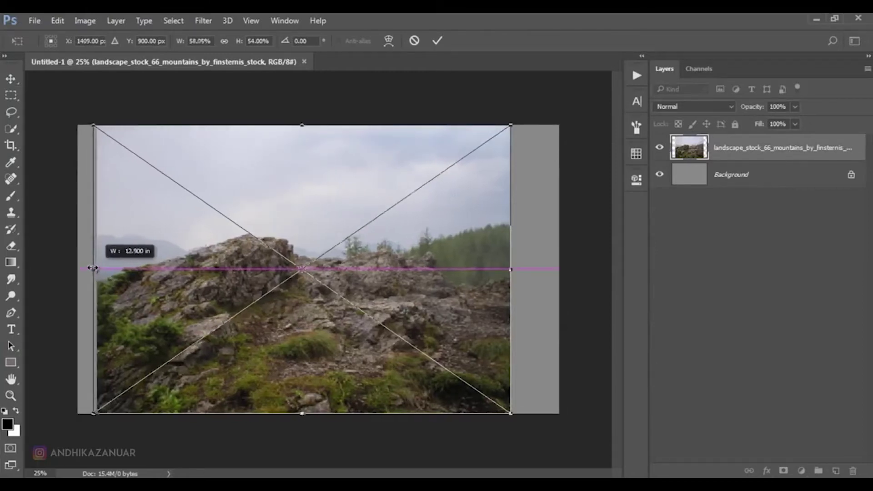
pyautogui.moveTo(510, 269); pyautogui.dragTo(550, 273)
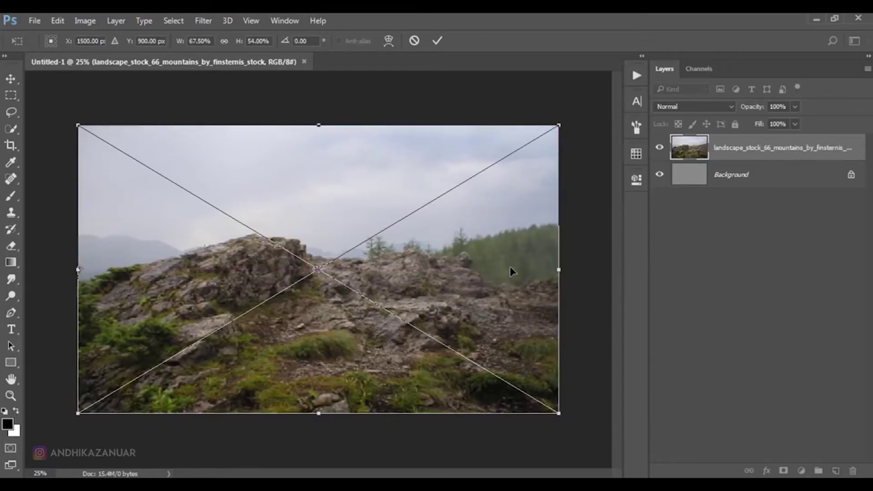
pyautogui.click(436, 43)
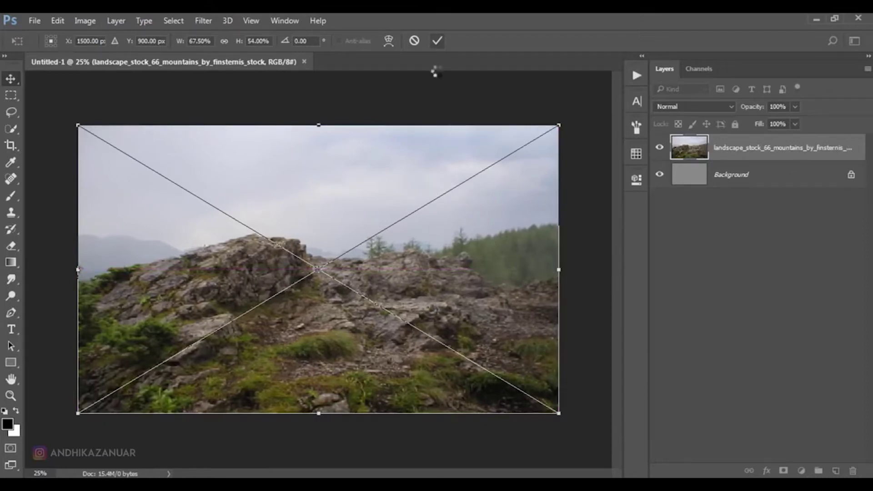
pyautogui.rightClick(719, 154)
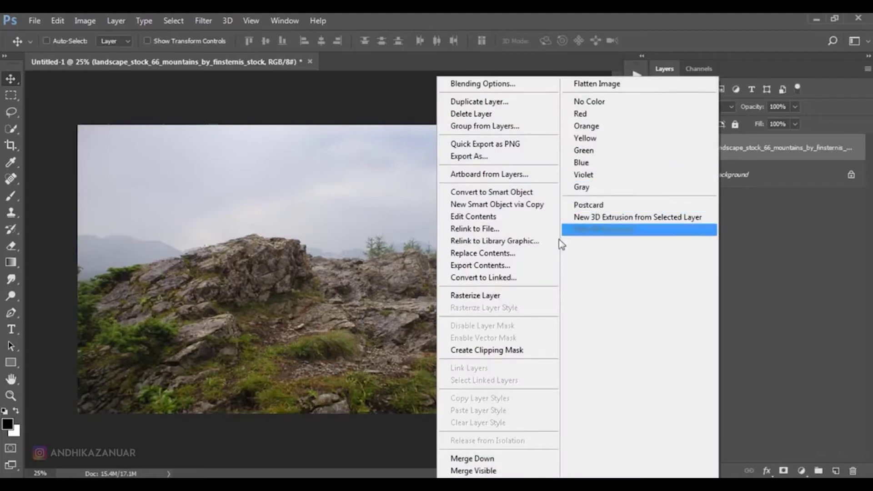
# Rasterize the landscape layer and quick-select the sky above the ridge.
pyautogui.click(475, 295)
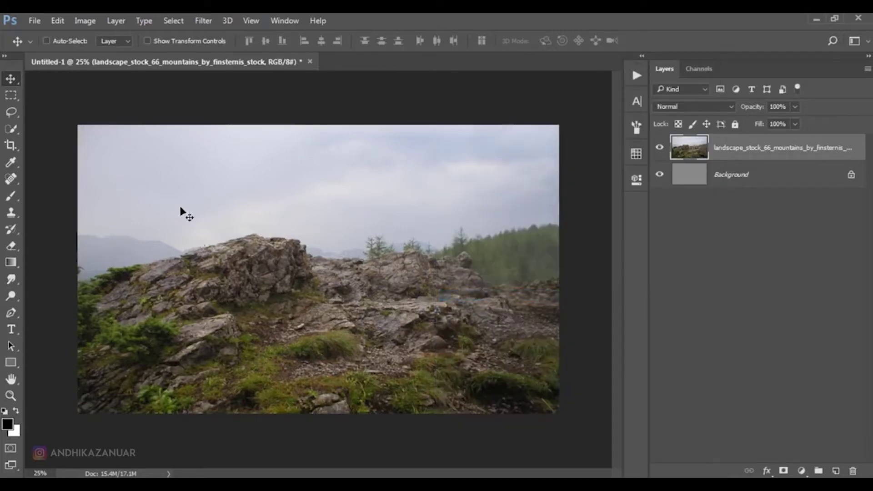
pyautogui.click(14, 131)
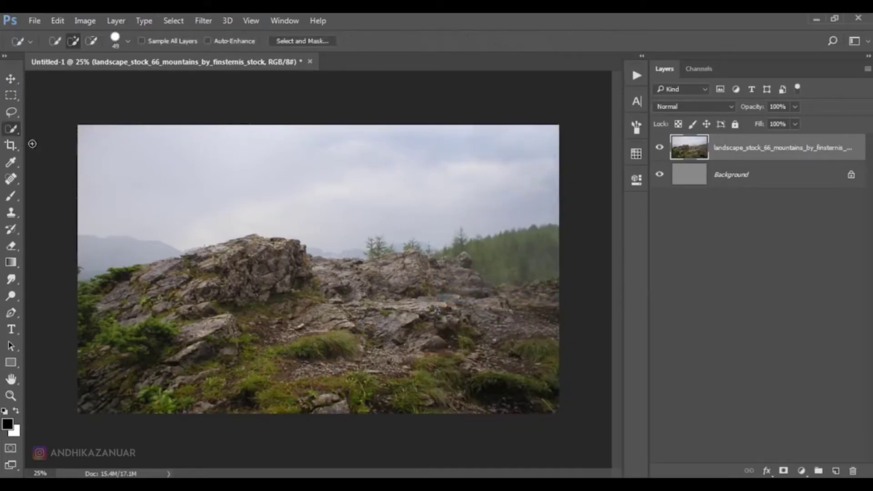
pyautogui.moveTo(105, 253)
pyautogui.mouseDown()
pyautogui.moveTo(191, 222)
pyautogui.moveTo(291, 204)
pyautogui.mouseUp()
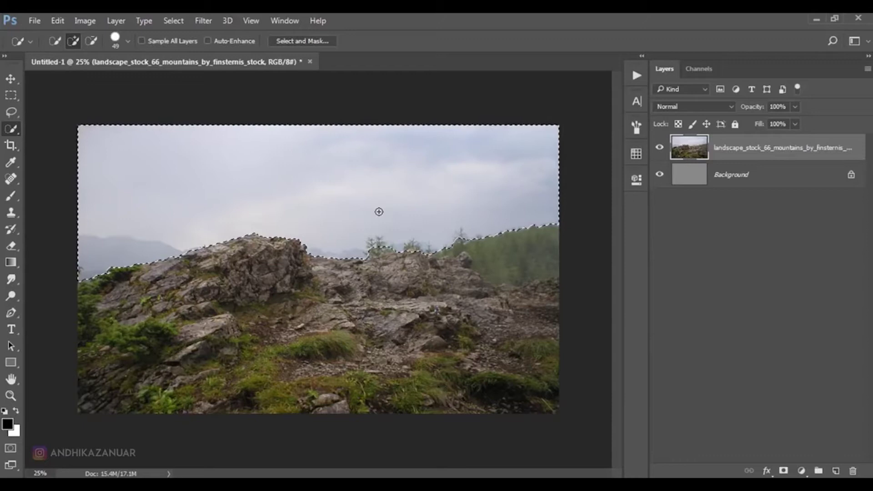
pyautogui.click(13, 78)
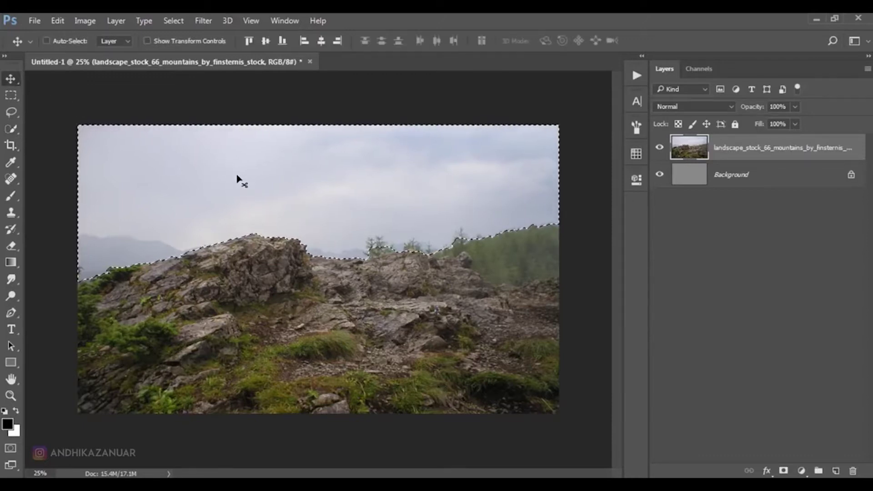
# Invert to the rocky ground, mask it, and output a refined New Layer with Layer Mask.
pyautogui.click(173, 21)
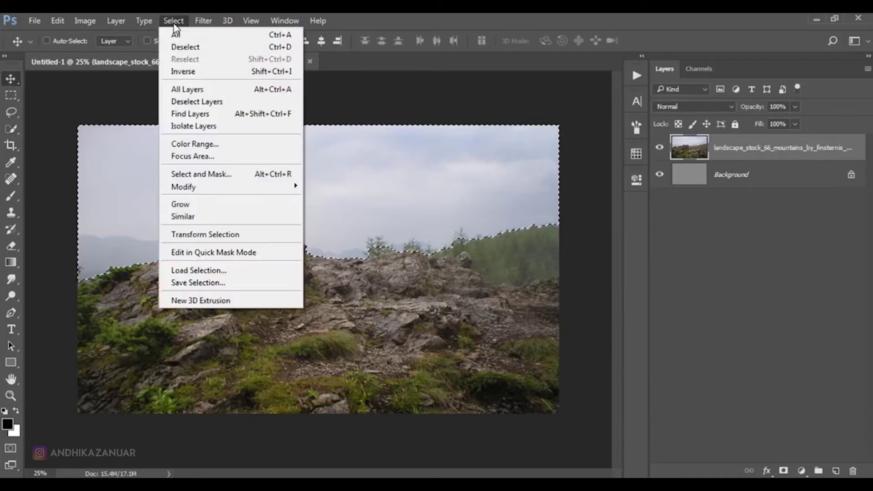
pyautogui.click(206, 71)
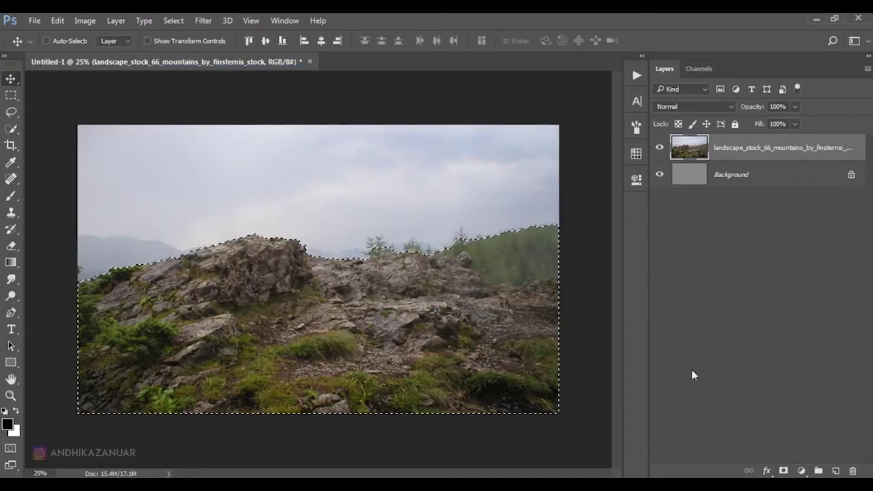
pyautogui.click(782, 471)
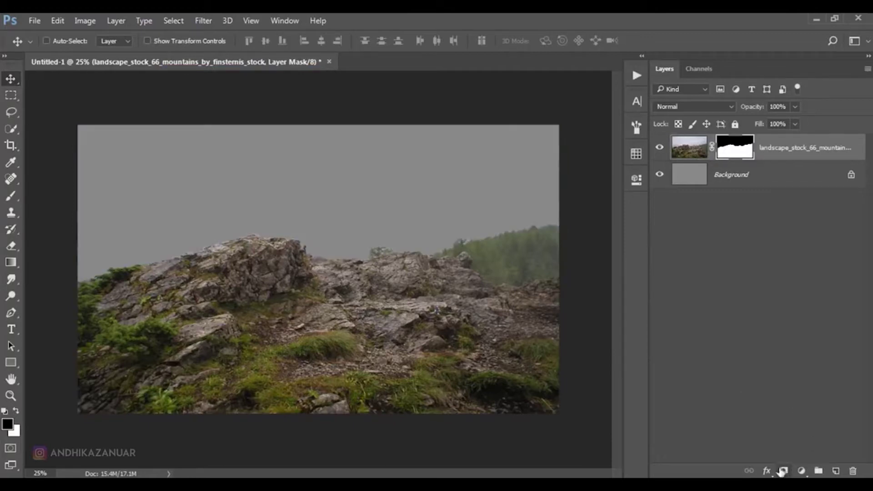
pyautogui.rightClick(727, 157)
pyautogui.click(736, 263)
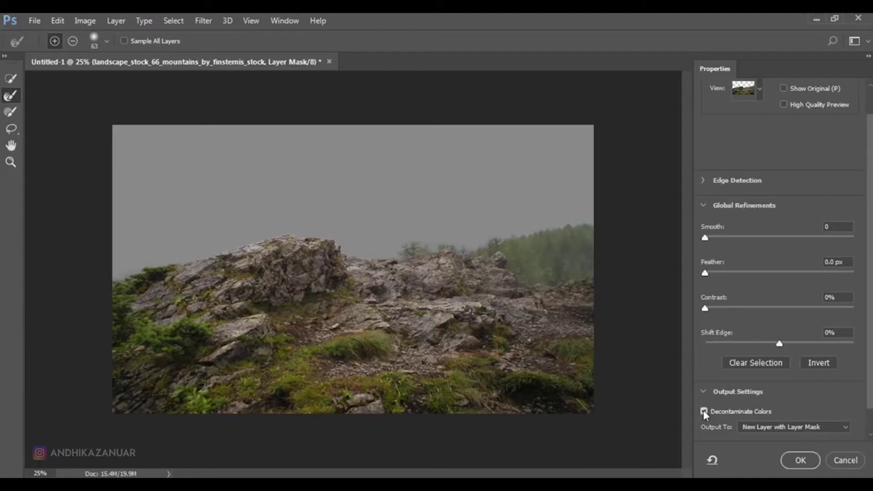
pyautogui.click(790, 459)
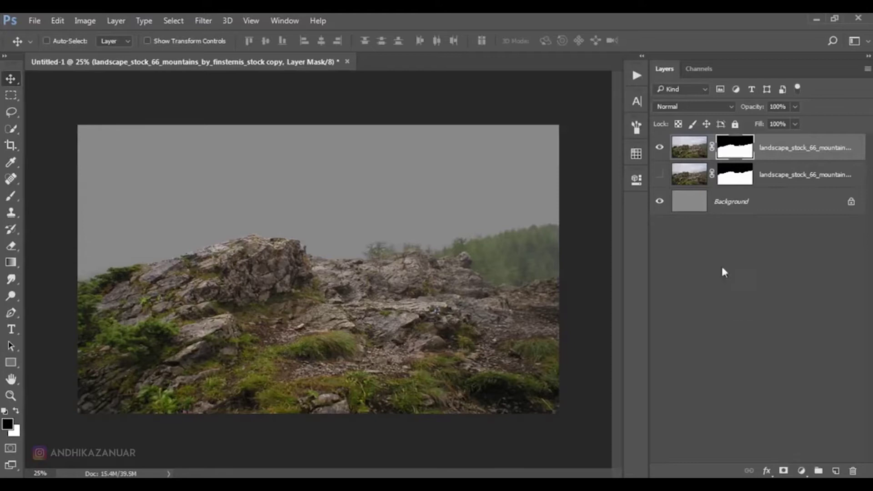
# Delete the original landscape layer and apply the copy's layer mask permanently.
pyautogui.moveTo(783, 181); pyautogui.dragTo(851, 469)
pyautogui.click(733, 157)
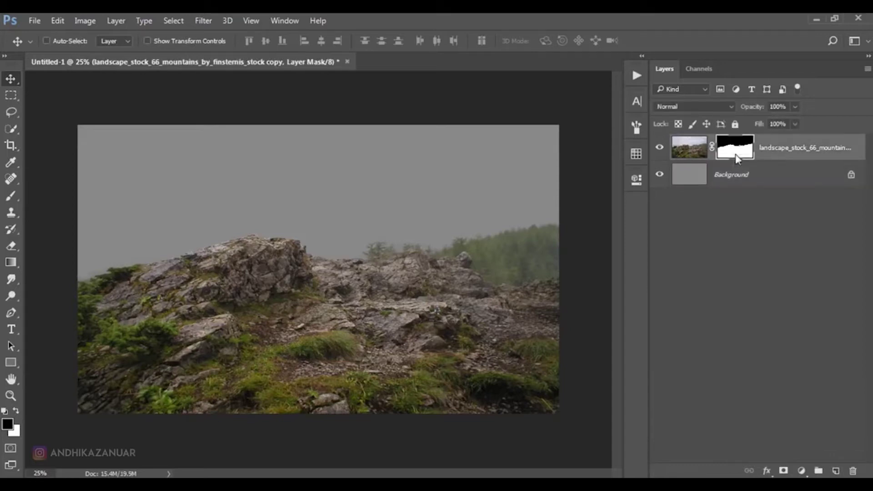
pyautogui.rightClick(734, 155)
pyautogui.click(741, 197)
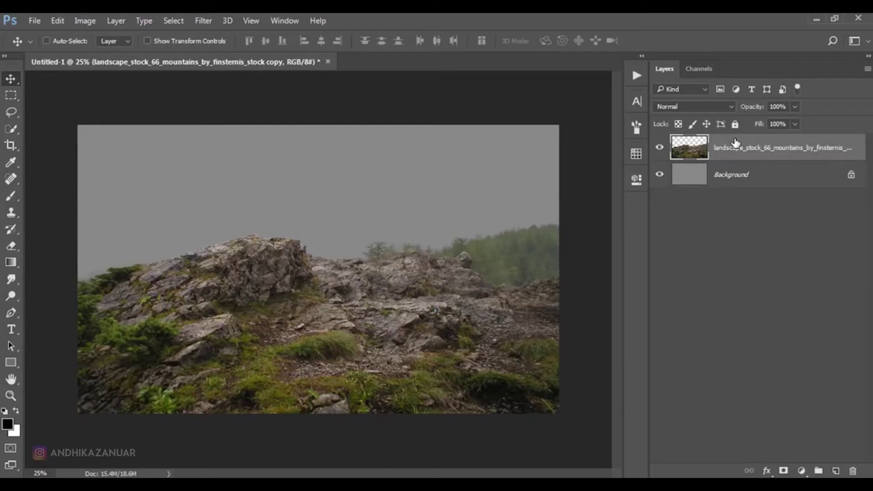
# Squash the rocky ground to about 58% height at the canvas bottom.
pyautogui.hotkey('ctrl', 't')
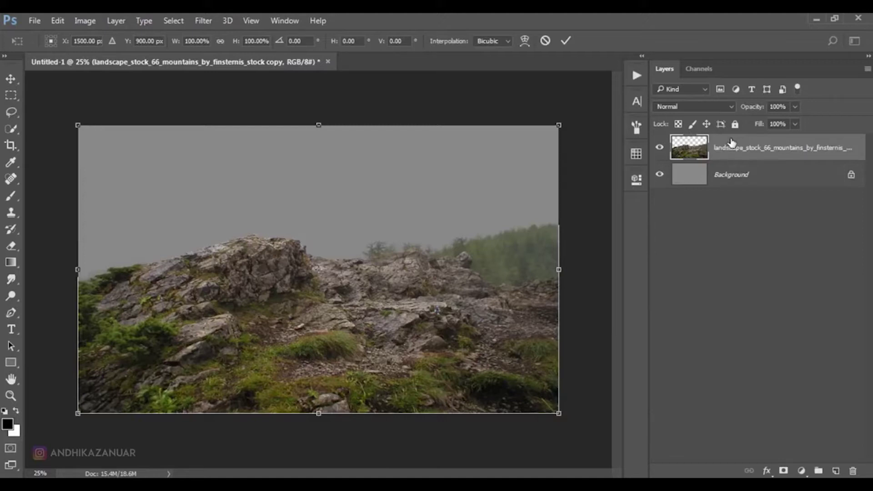
pyautogui.moveTo(319, 127); pyautogui.dragTo(315, 248)
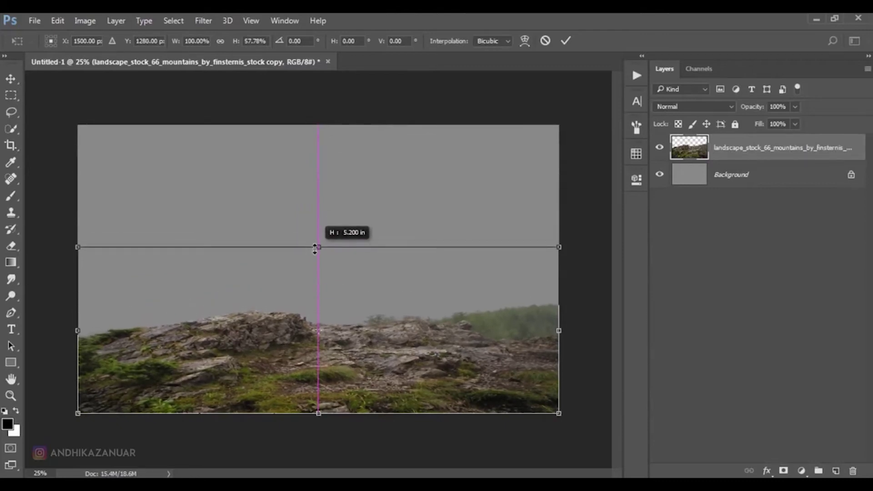
pyautogui.click(565, 41)
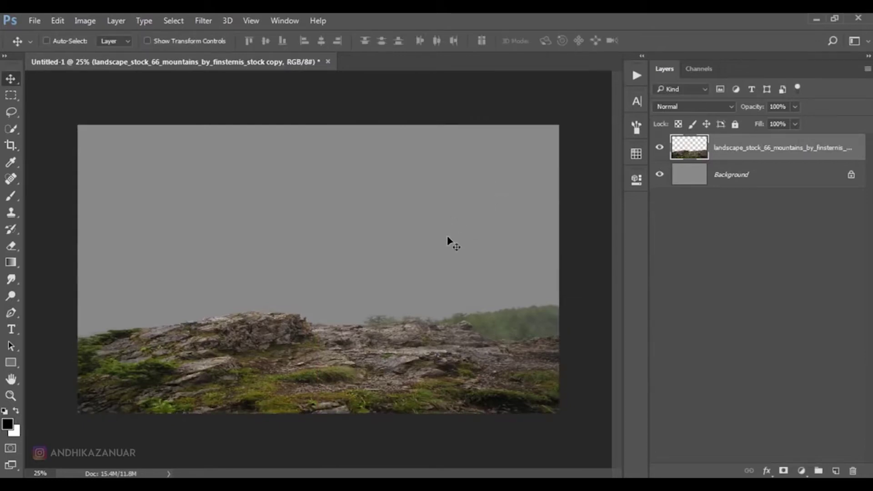
pyautogui.scroll(1, 457, 273)
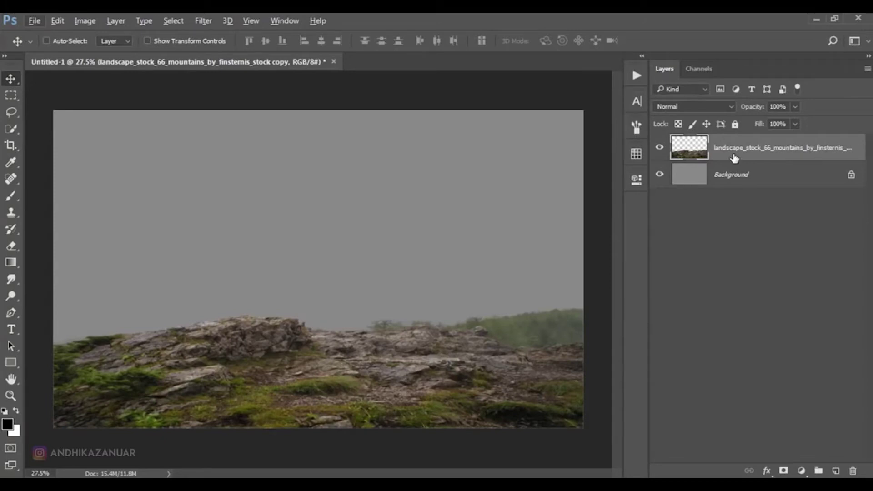
# Add a Brightness/Contrast layer clipped to the landscape with brightness -150.
pyautogui.click(801, 469)
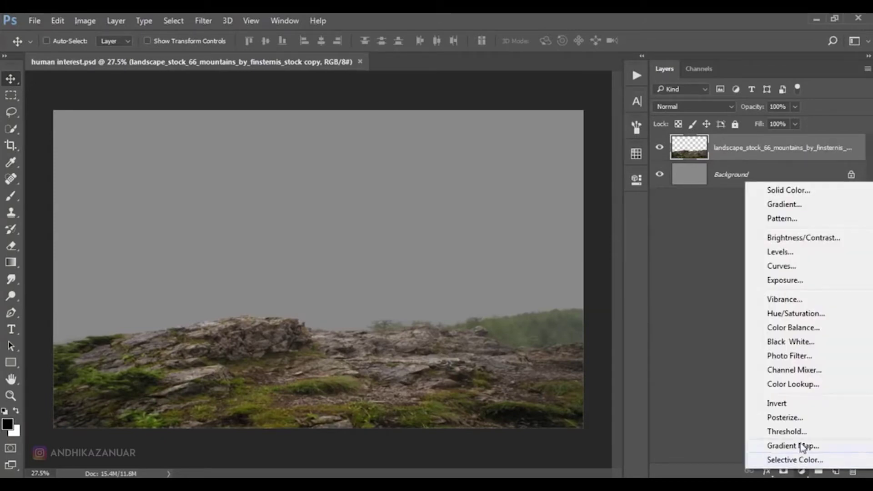
pyautogui.click(796, 239)
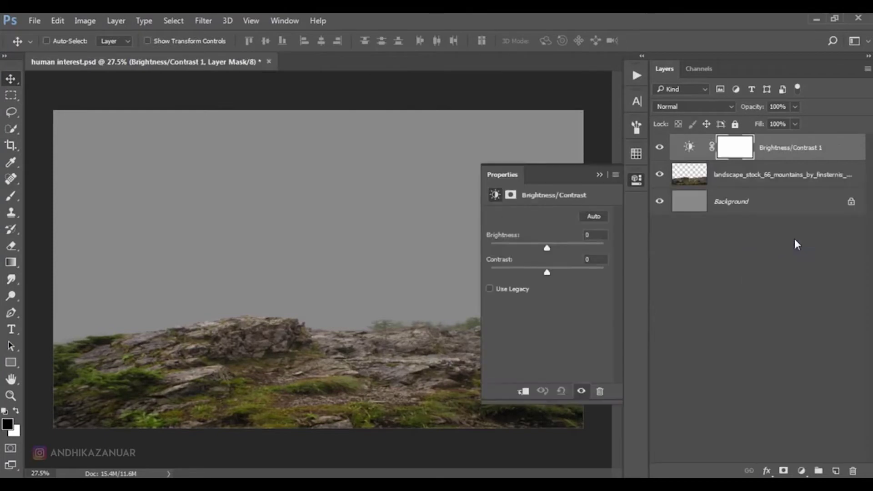
pyautogui.click(522, 391)
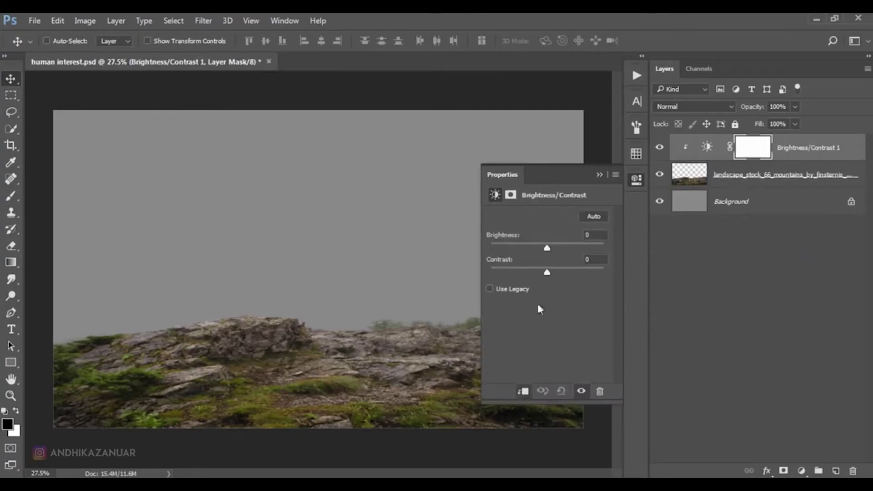
pyautogui.moveTo(547, 249); pyautogui.dragTo(493, 249)
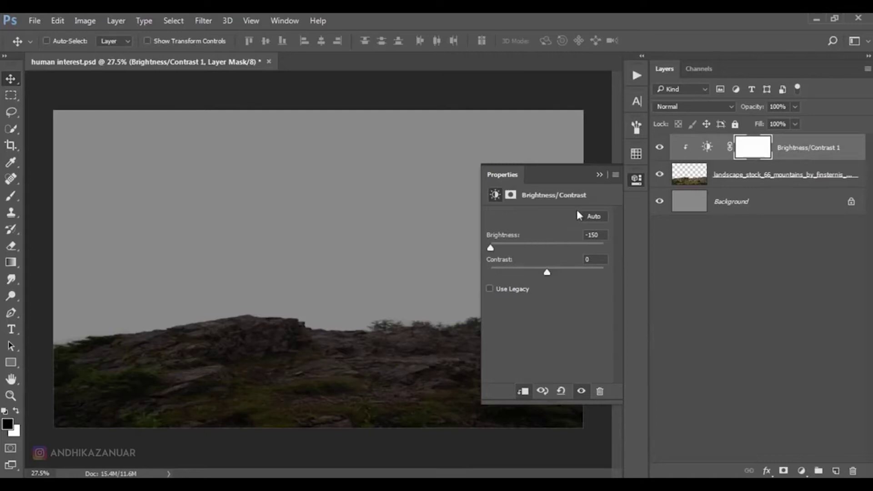
pyautogui.click(599, 175)
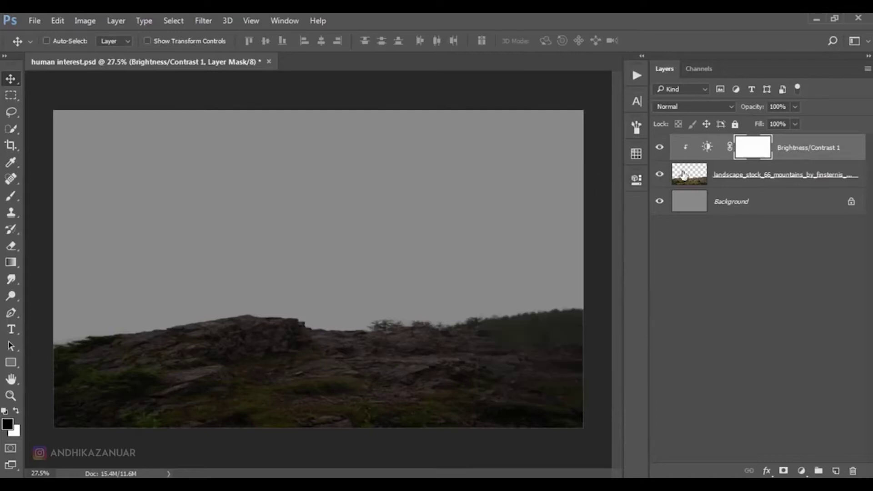
# Invert the adjustment's mask to black so the darkening is hidden.
pyautogui.doubleClick(752, 155)
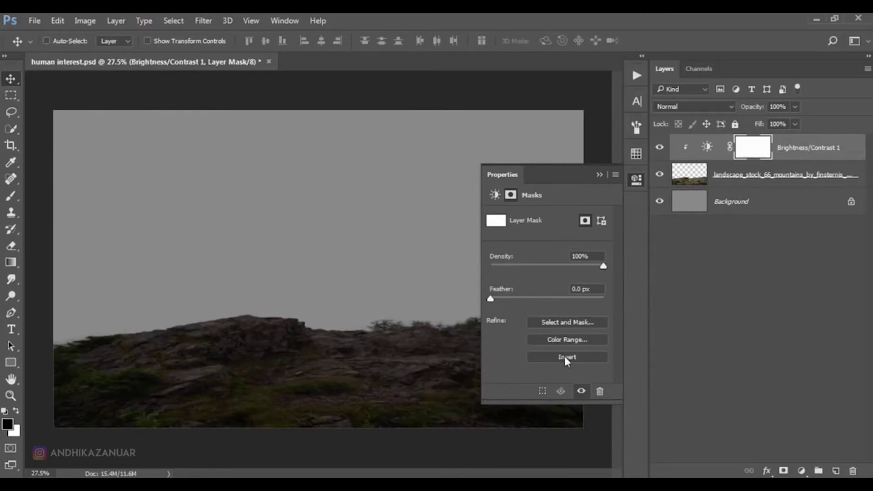
pyautogui.click(566, 357)
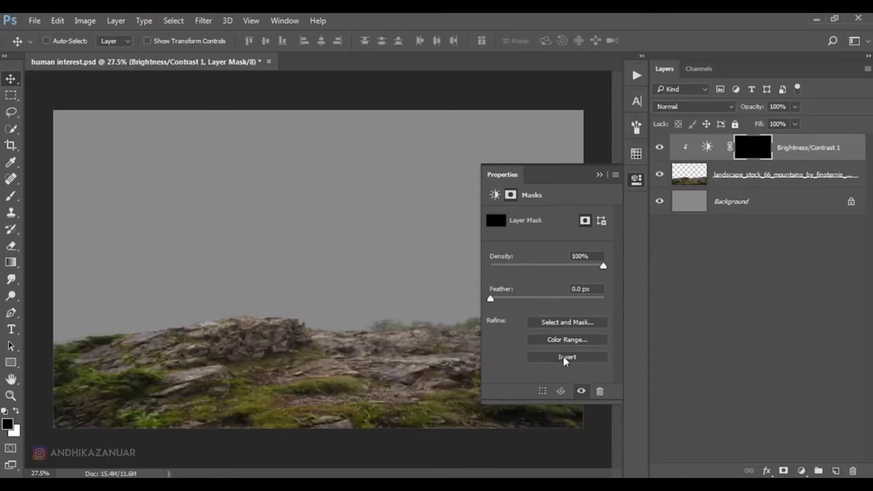
pyautogui.click(599, 175)
# Set up a soft white 595 px brush at 25% opacity.
pyautogui.click(14, 197)
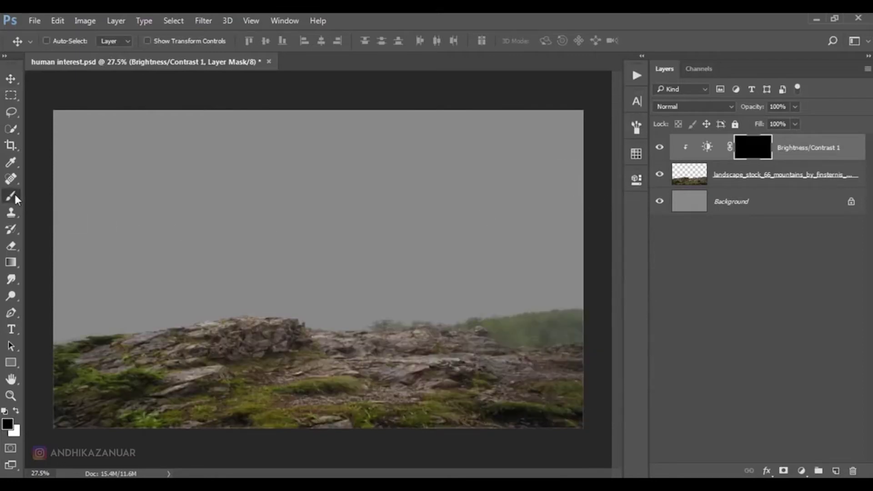
pyautogui.click(4, 412)
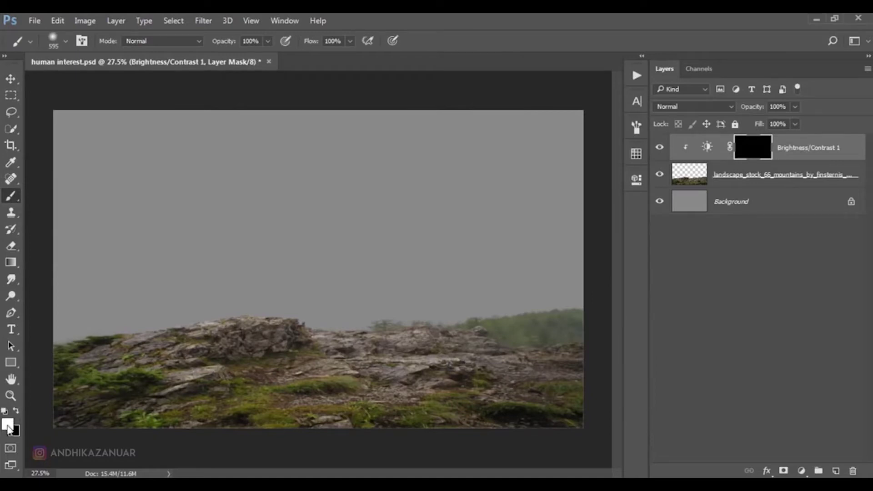
pyautogui.click(51, 43)
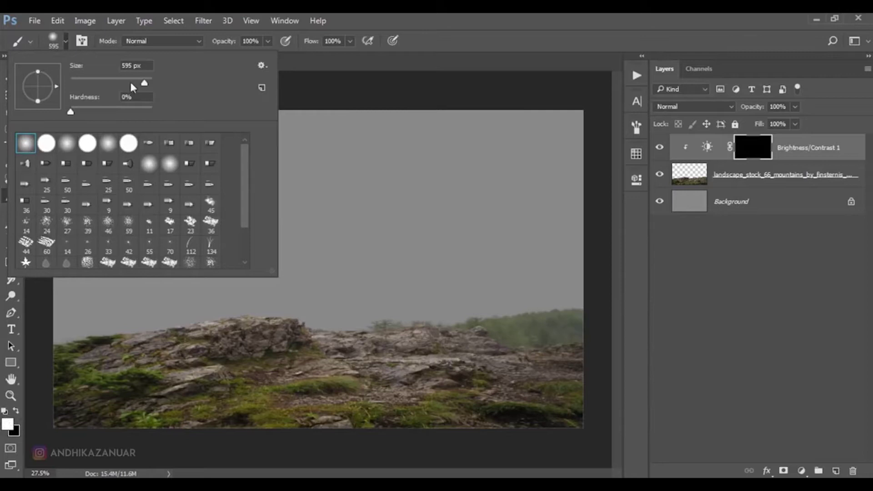
pyautogui.click(266, 42)
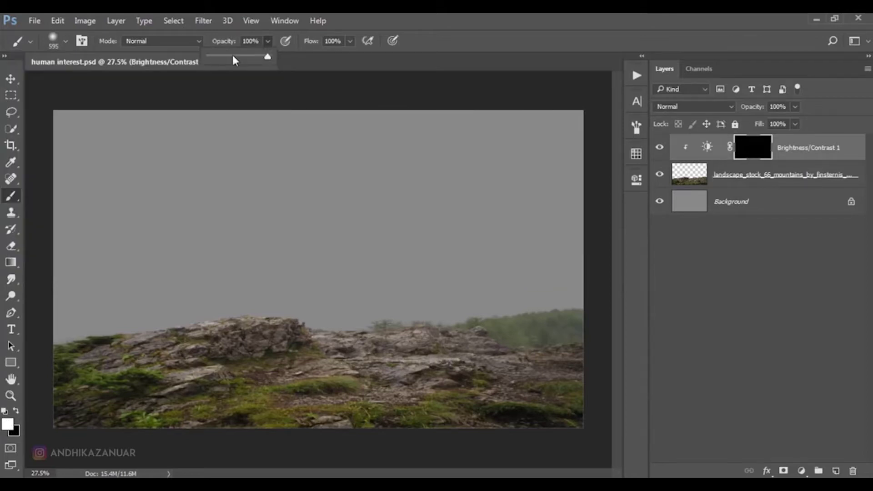
pyautogui.moveTo(264, 58); pyautogui.dragTo(231, 58)
pyautogui.click(422, 37)
# Paint the mask in over the right-horizon forest and along the rocky foreground bottom.
pyautogui.moveTo(483, 274)
pyautogui.mouseDown()
pyautogui.moveTo(459, 286)
pyautogui.moveTo(566, 295)
pyautogui.moveTo(479, 287)
pyautogui.moveTo(555, 292)
pyautogui.moveTo(541, 282)
pyautogui.moveTo(566, 300)
pyautogui.moveTo(516, 302)
pyautogui.moveTo(478, 288)
pyautogui.moveTo(574, 312)
pyautogui.moveTo(360, 292)
pyautogui.moveTo(505, 289)
pyautogui.moveTo(558, 296)
pyautogui.moveTo(540, 305)
pyautogui.moveTo(540, 292)
pyautogui.moveTo(571, 302)
pyautogui.moveTo(477, 278)
pyautogui.moveTo(543, 293)
pyautogui.mouseUp()
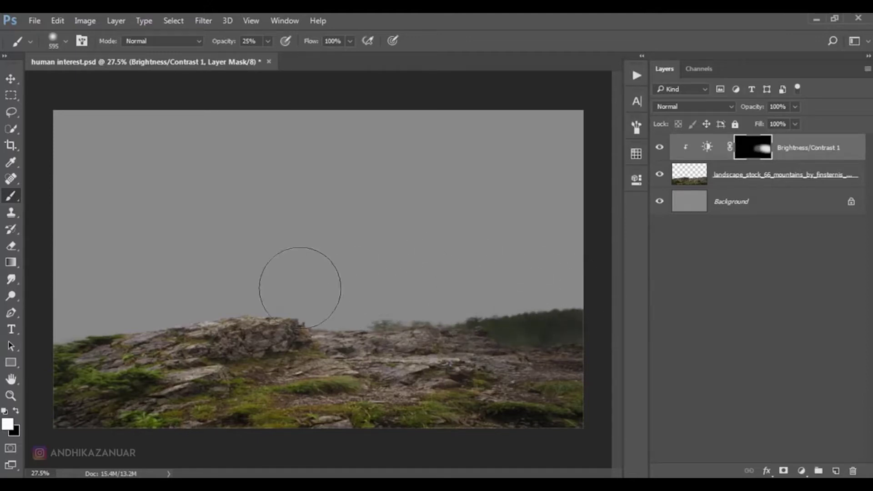
pyautogui.moveTo(62, 315)
pyautogui.mouseDown()
pyautogui.moveTo(486, 419)
pyautogui.moveTo(564, 425)
pyautogui.moveTo(244, 435)
pyautogui.mouseUp()
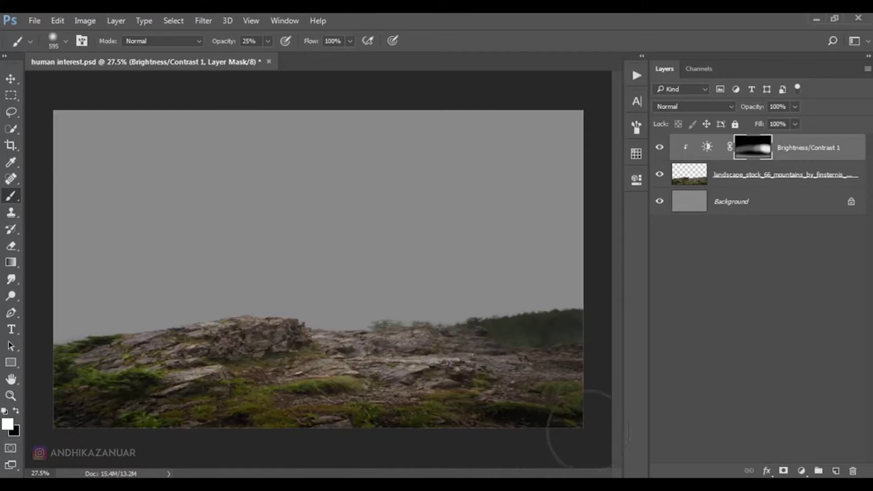
pyautogui.click(659, 149)
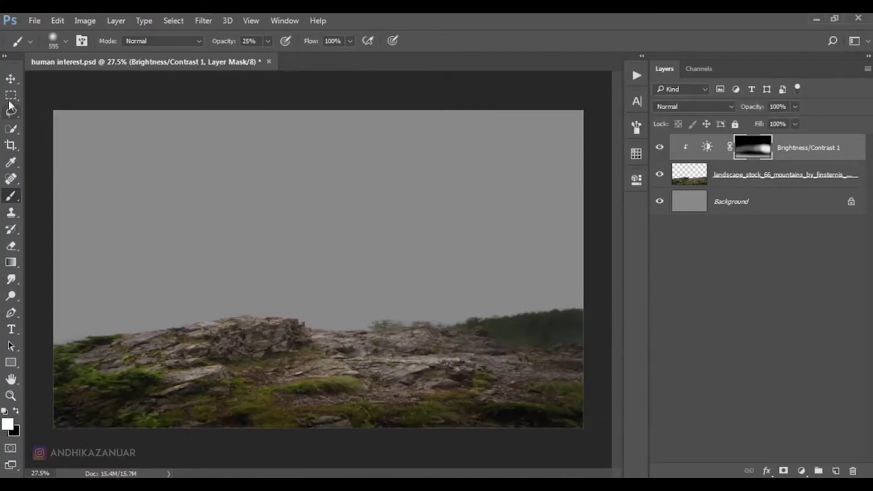
pyautogui.click(11, 78)
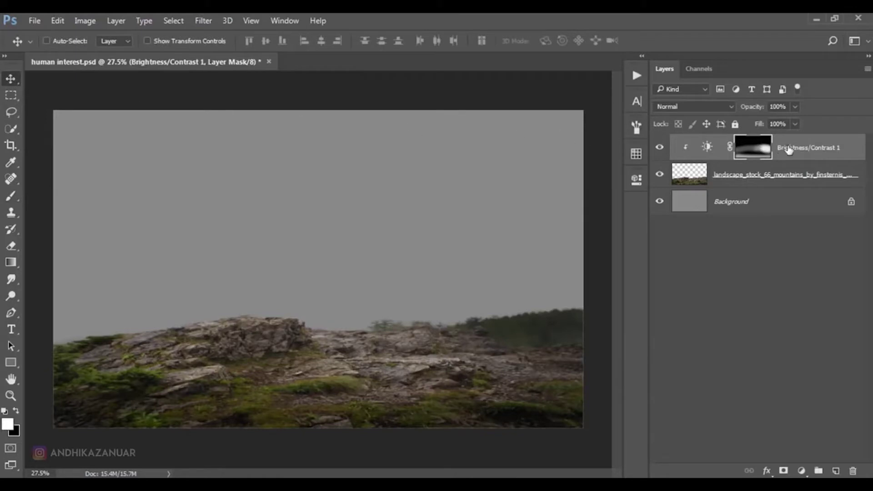
pyautogui.hotkey('ctrl', '2')
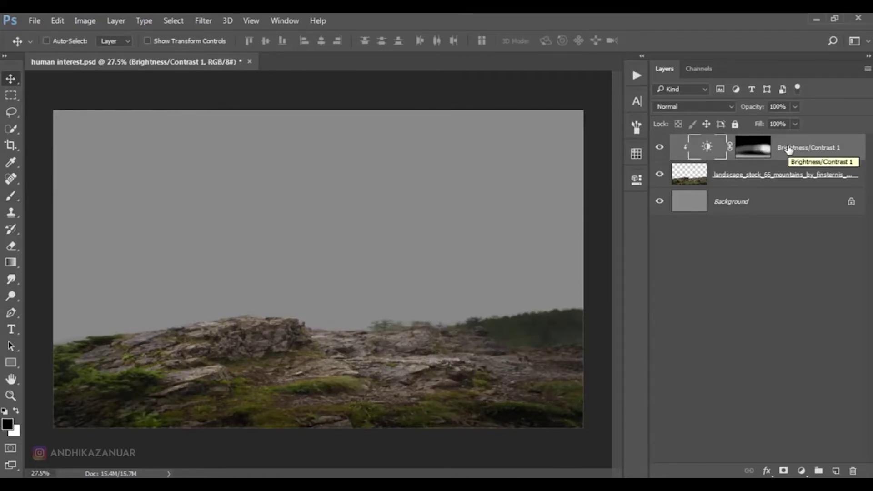
# Place the golden_field sunset photo and stretch it to both canvas edges.
pyautogui.click(34, 21)
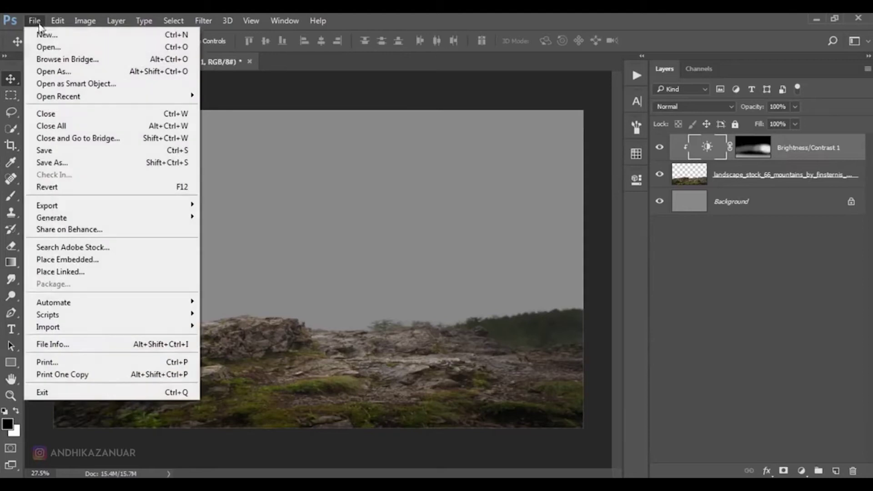
pyautogui.click(78, 260)
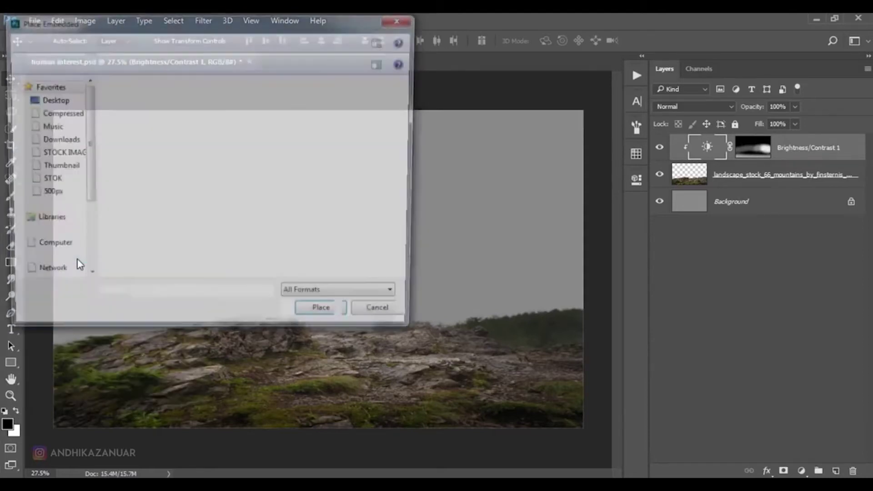
pyautogui.click(163, 169)
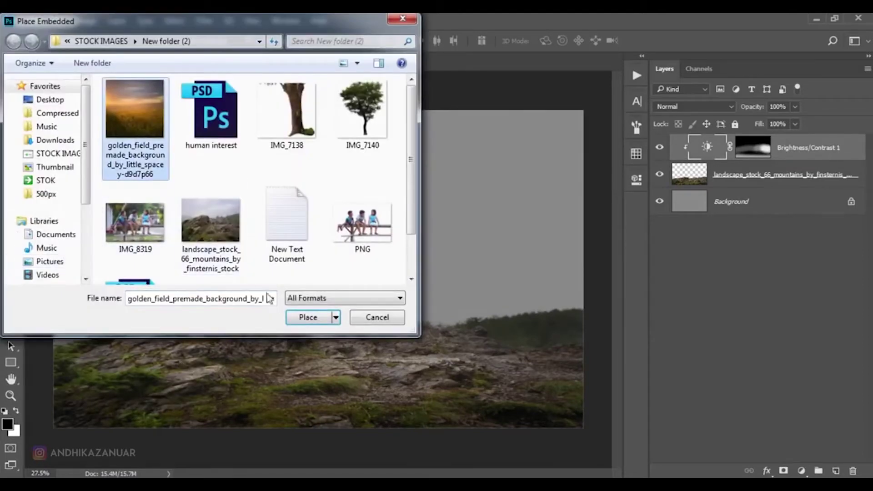
pyautogui.click(307, 317)
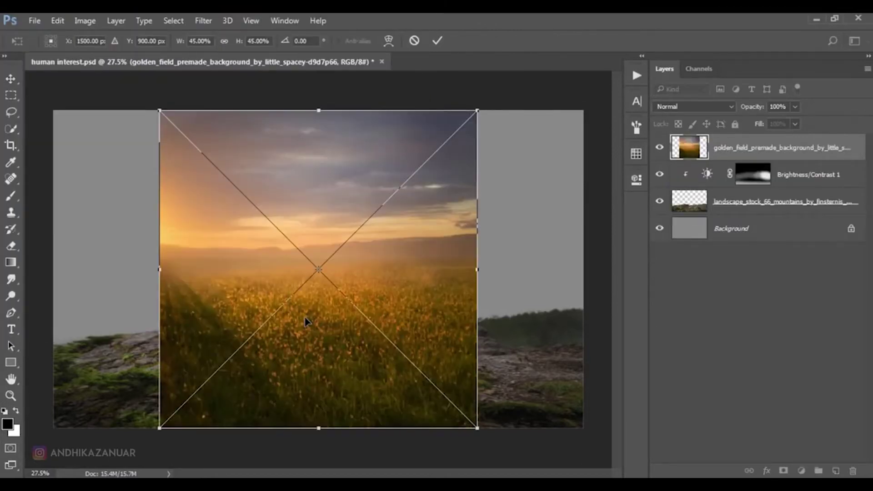
pyautogui.scroll(-3, 390, 297)
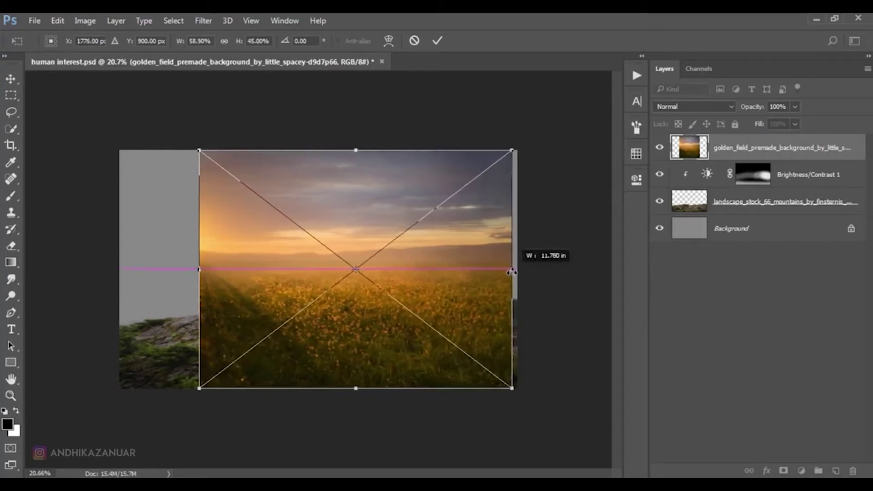
pyautogui.moveTo(437, 270); pyautogui.dragTo(517, 269)
pyautogui.moveTo(200, 270); pyautogui.dragTo(127, 270)
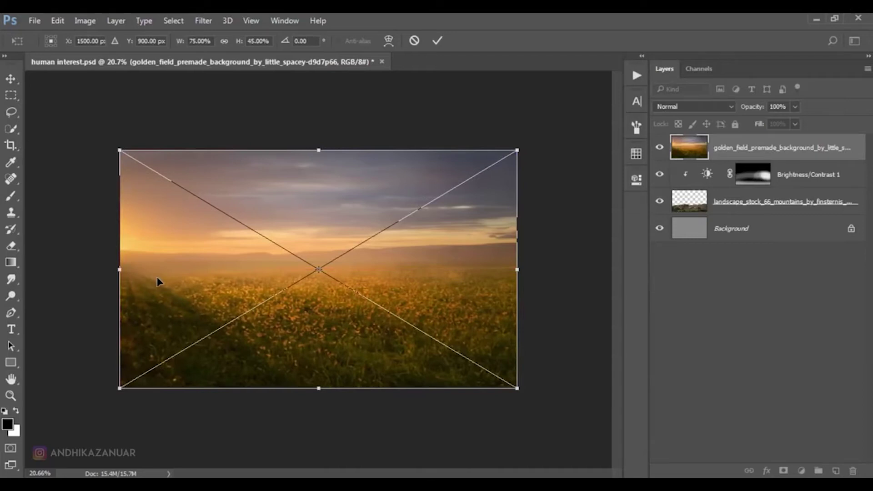
pyautogui.click(438, 43)
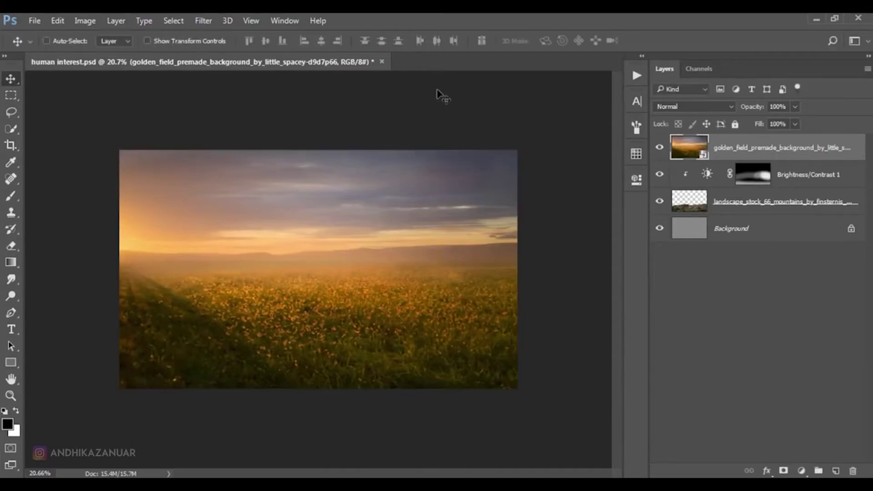
# Move the sunset layer beneath the rocky landscape and enlarge it so the sky fills behind.
pyautogui.moveTo(728, 157); pyautogui.dragTo(741, 212)
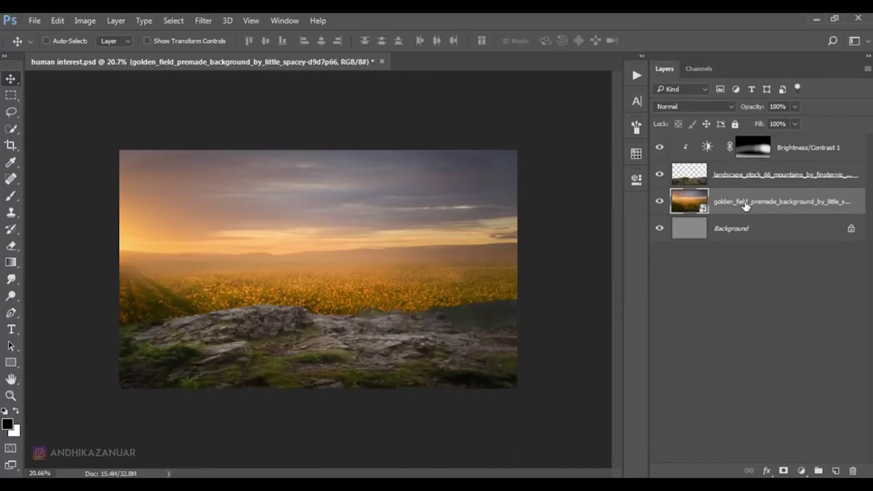
pyautogui.hotkey('ctrl', 't')
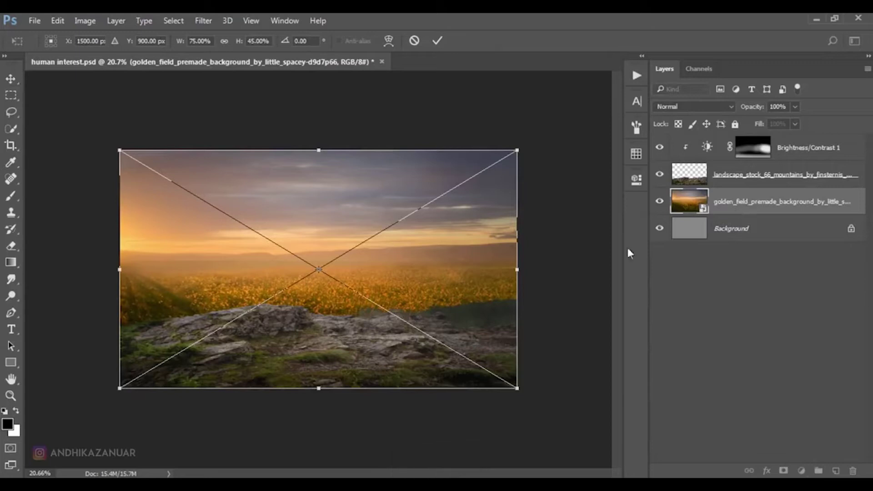
pyautogui.moveTo(119, 389)
pyautogui.mouseDown()
pyautogui.moveTo(77, 402)
pyautogui.moveTo(67, 467)
pyautogui.mouseUp()
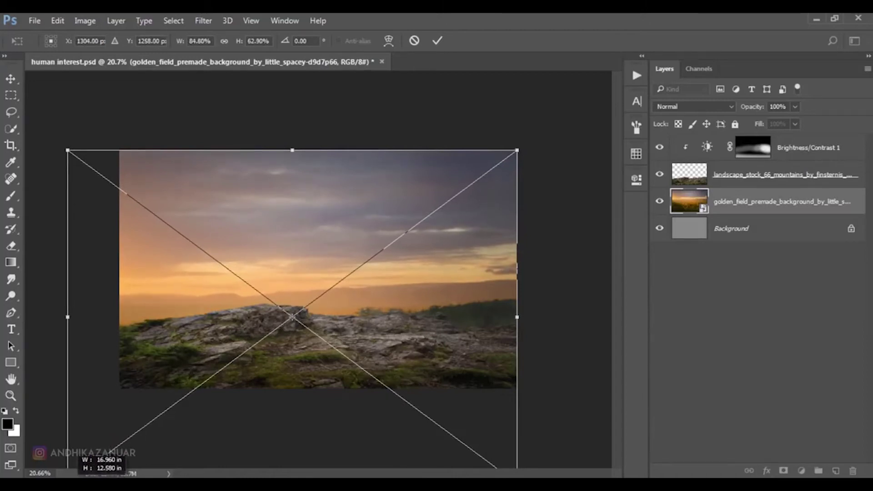
pyautogui.click(437, 40)
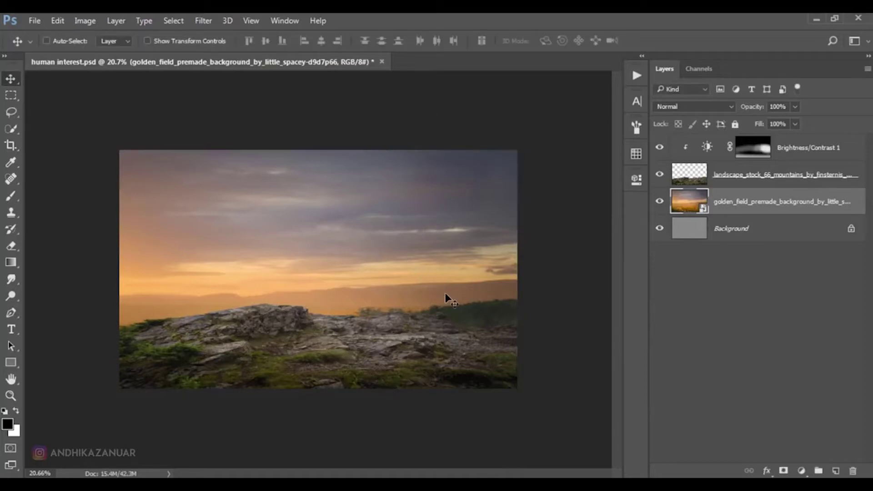
pyautogui.hotkey('ctrl', '+')
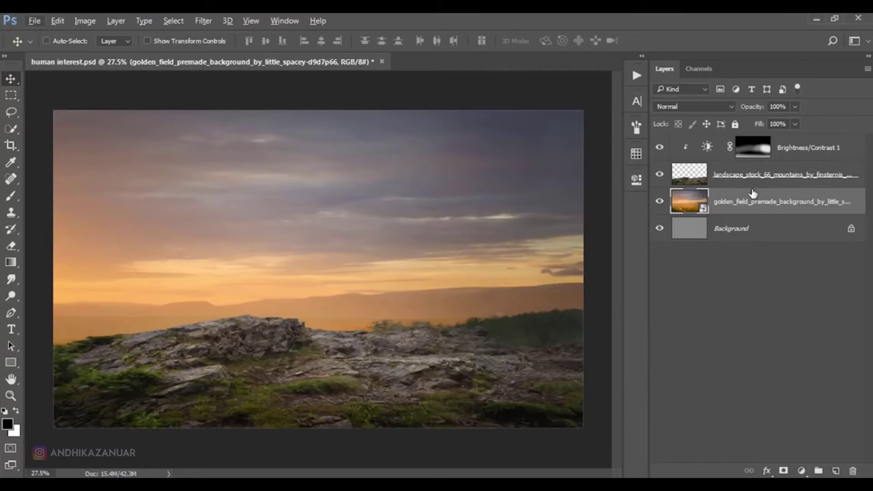
# Rasterize the golden field sky and apply Hue/Saturation with Saturation -20, Lightness +9.
pyautogui.rightClick(725, 209)
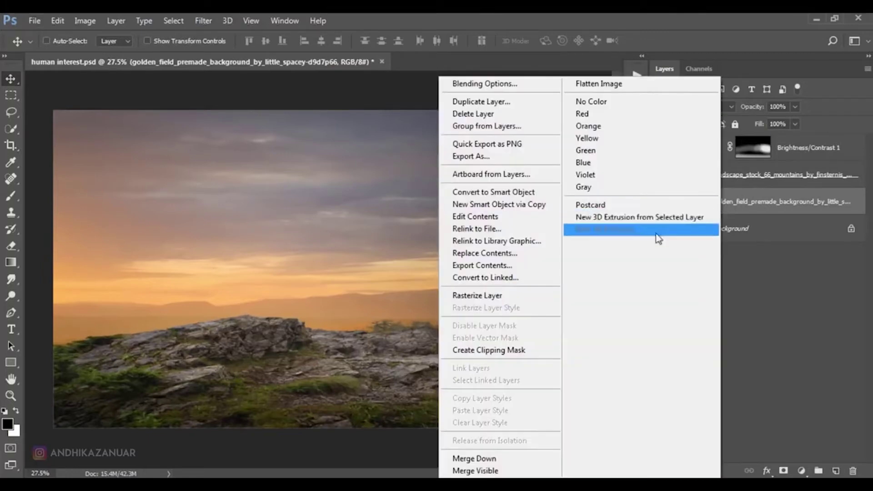
pyautogui.click(514, 296)
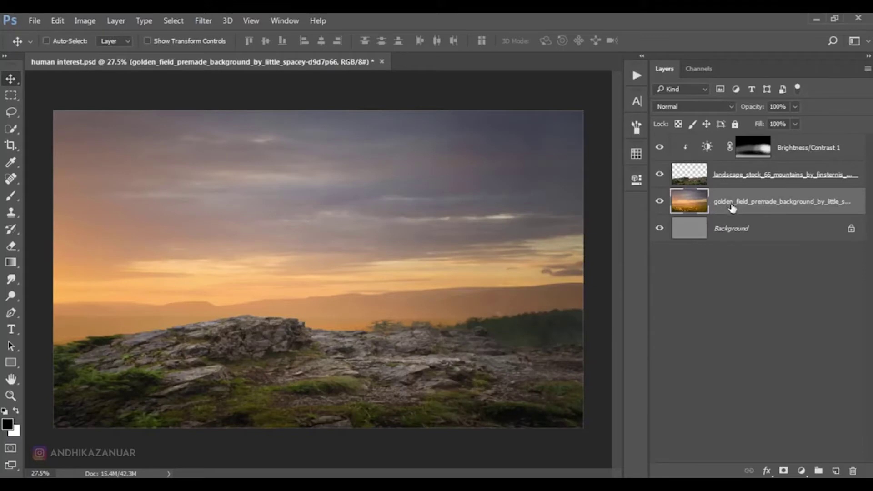
pyautogui.hotkey('ctrl', 'u')
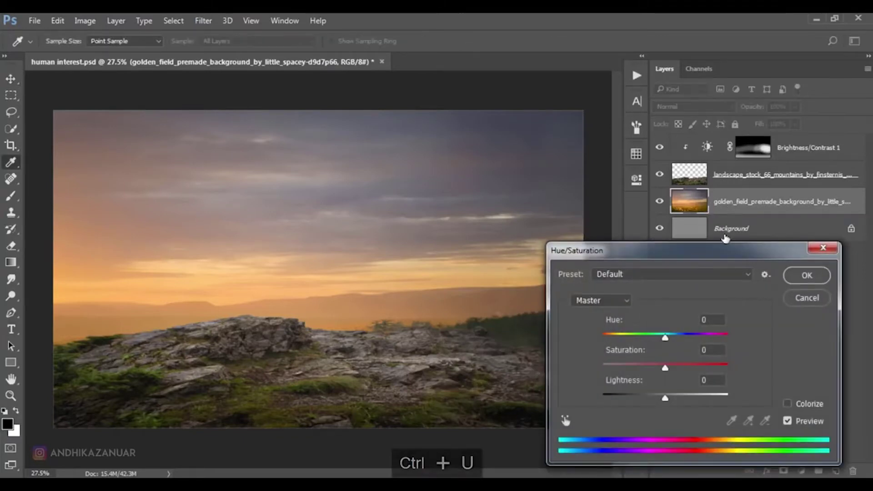
pyautogui.moveTo(663, 368); pyautogui.dragTo(653, 368)
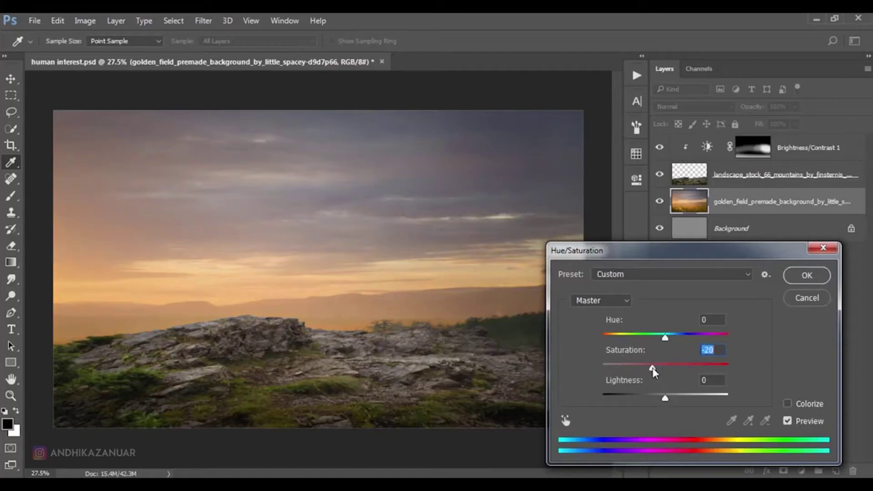
pyautogui.moveTo(667, 395); pyautogui.dragTo(671, 396)
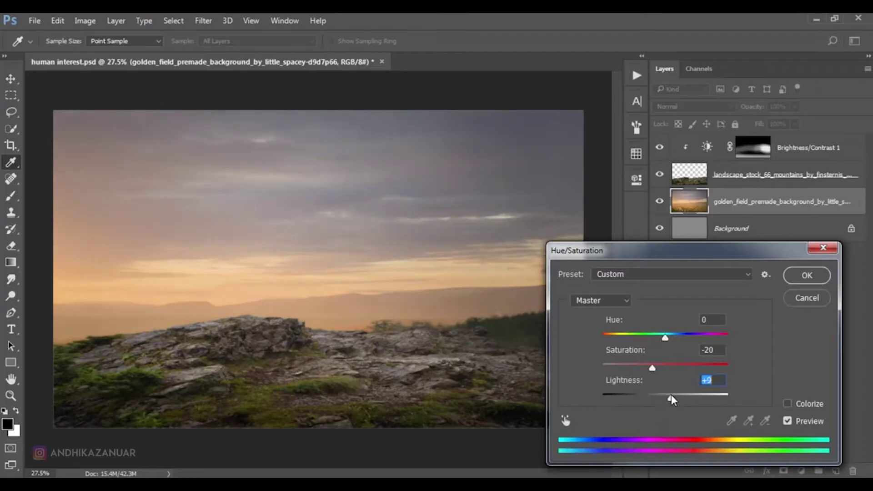
pyautogui.click(786, 419)
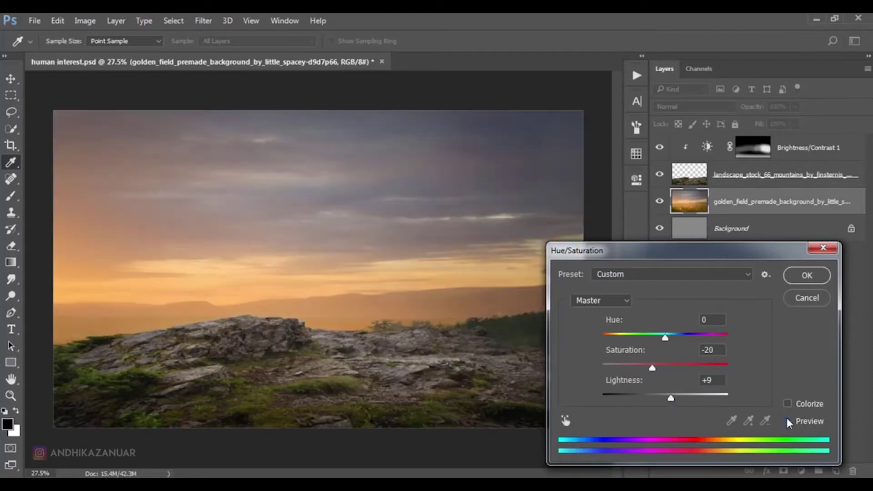
pyautogui.click(802, 275)
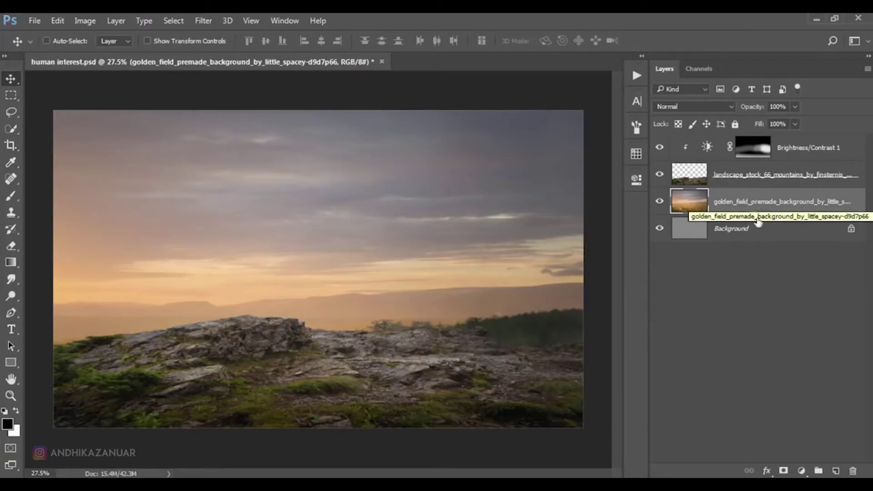
# Add a clipped layer named 'up' with a gradient drawn down from the sky's top.
pyautogui.click(835, 468)
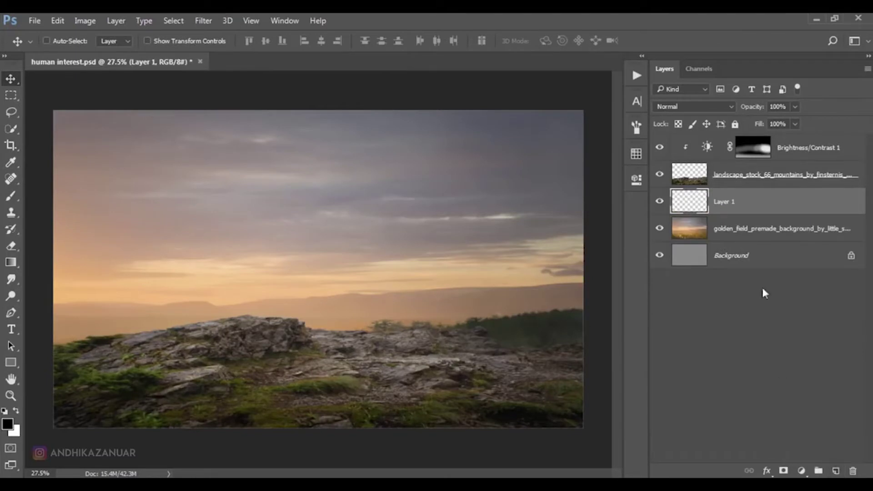
pyautogui.rightClick(722, 212)
pyautogui.click(557, 308)
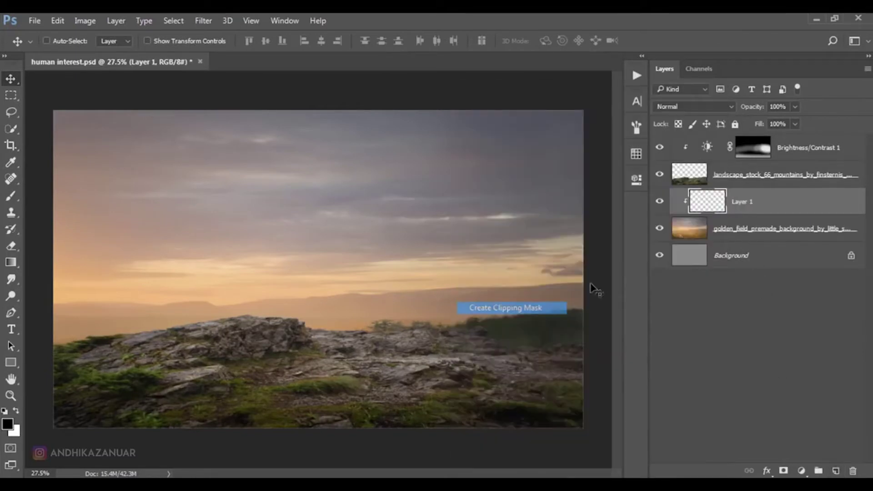
pyautogui.doubleClick(741, 202)
pyautogui.write('up')
pyautogui.press('Return')
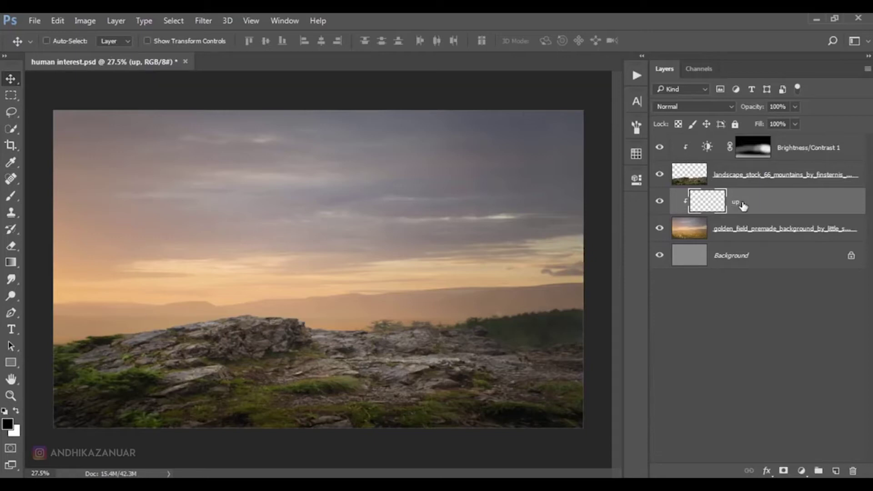
pyautogui.click(11, 263)
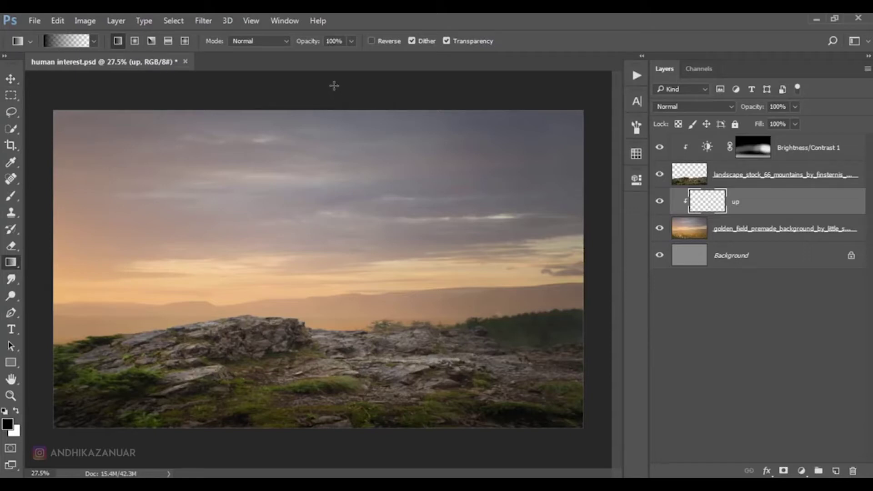
pyautogui.moveTo(333, 76); pyautogui.dragTo(332, 259)
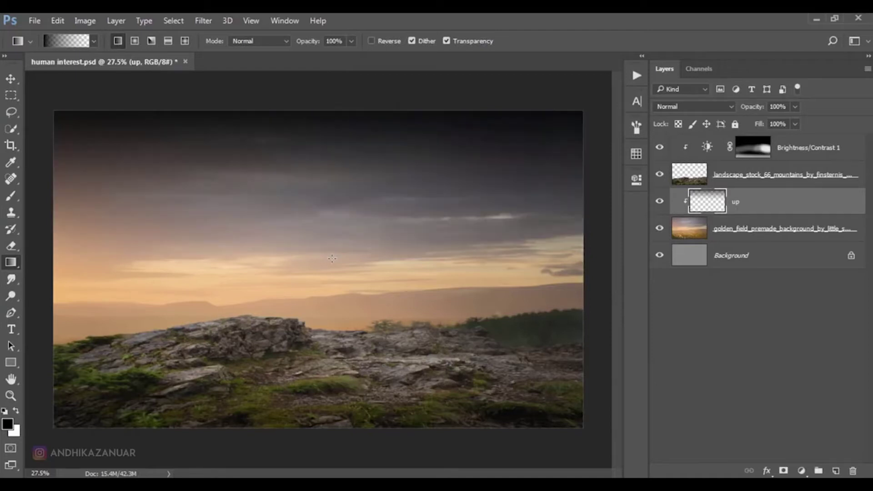
# Blend the 'up' layer in Soft Light at 50% opacity.
pyautogui.click(676, 105)
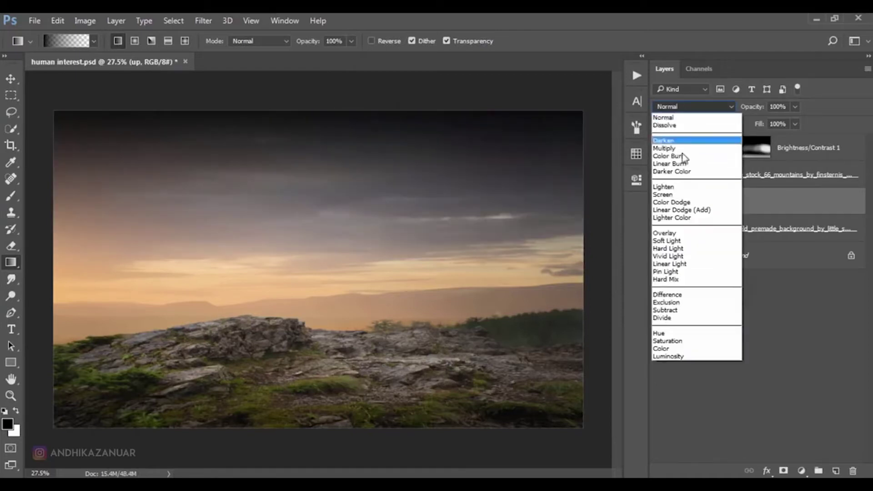
pyautogui.click(668, 241)
pyautogui.click(795, 107)
pyautogui.moveTo(794, 120); pyautogui.dragTo(768, 122)
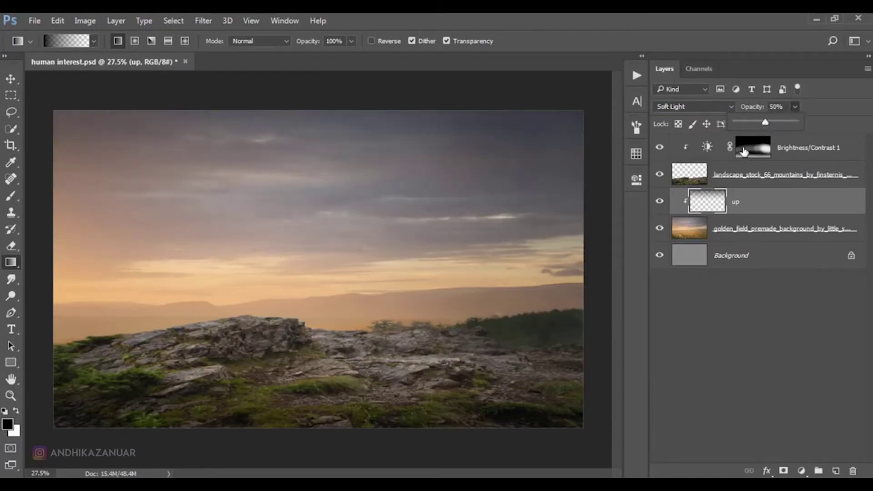
pyautogui.click(659, 202)
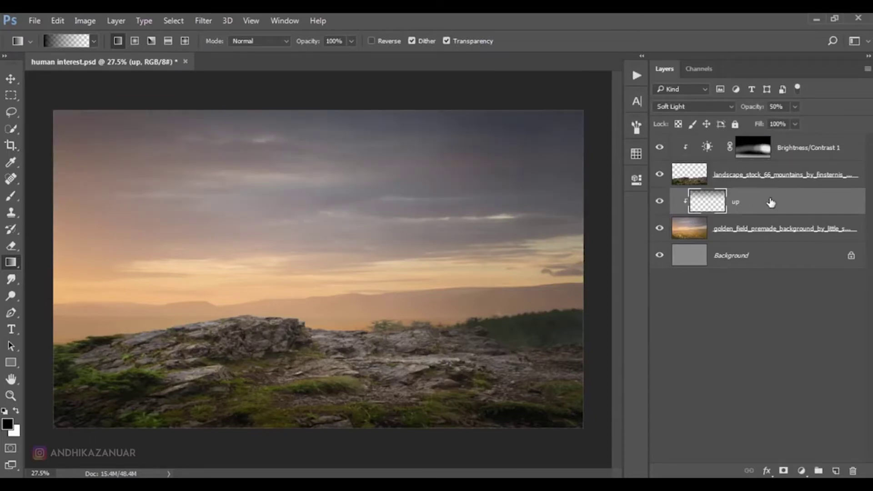
# Add a new layer clipped to the up layer and name it right.
pyautogui.click(837, 470)
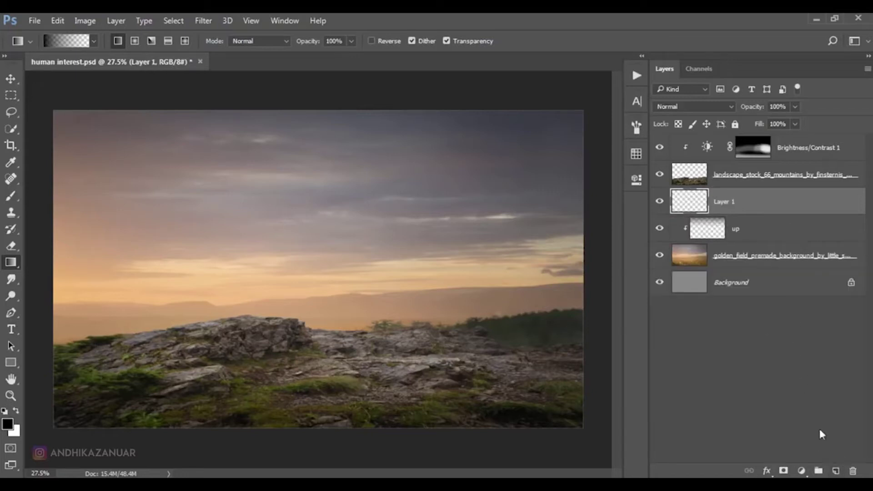
pyautogui.rightClick(746, 212)
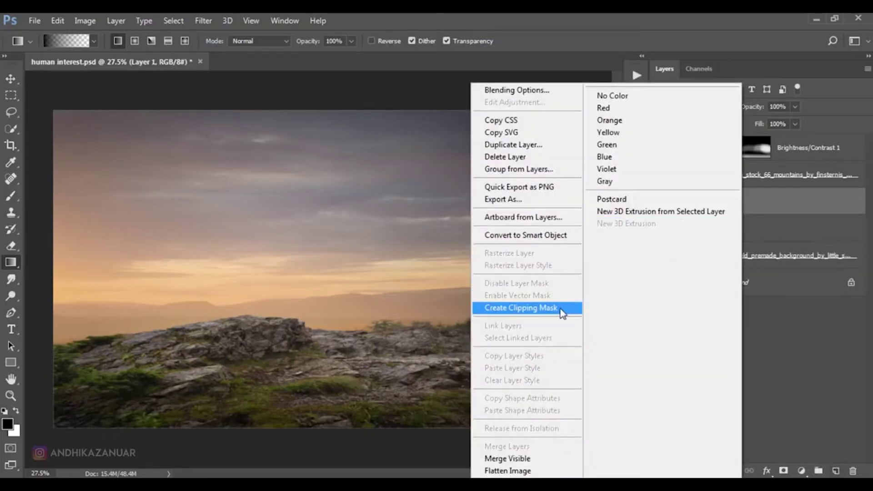
pyautogui.click(562, 312)
pyautogui.doubleClick(738, 201)
pyautogui.write('d')
pyautogui.write('ght')
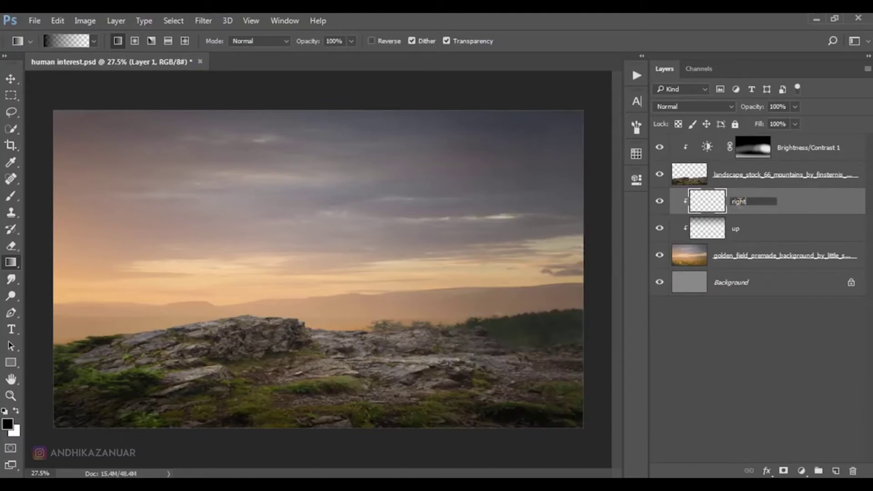
pyautogui.press('Return')
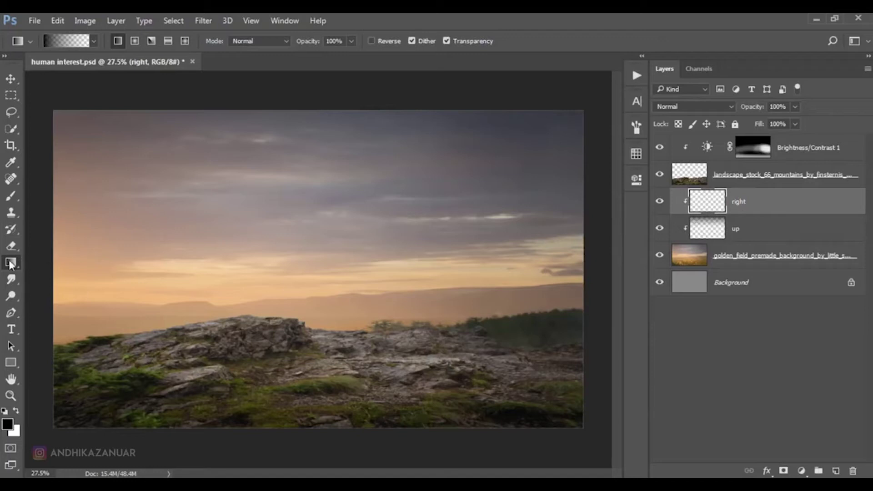
# Darken the sky from the right with a black gradient at 20% layer opacity.
pyautogui.moveTo(608, 271); pyautogui.dragTo(295, 272)
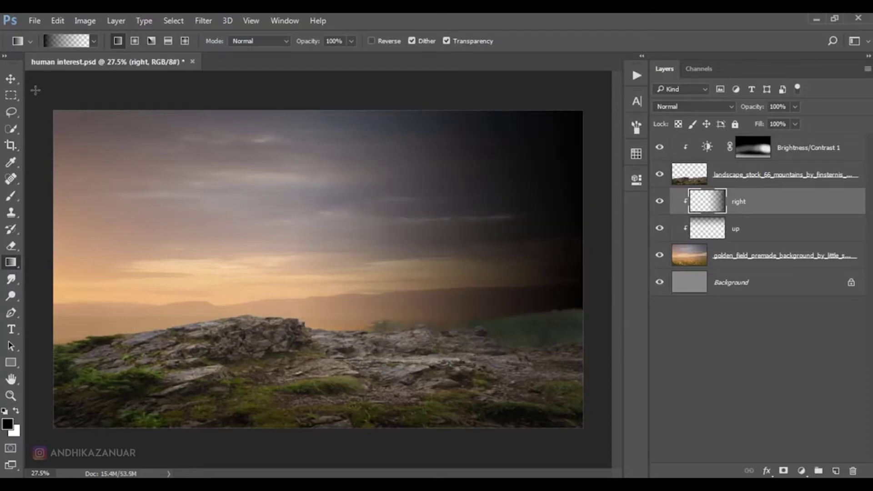
pyautogui.click(11, 79)
pyautogui.click(795, 107)
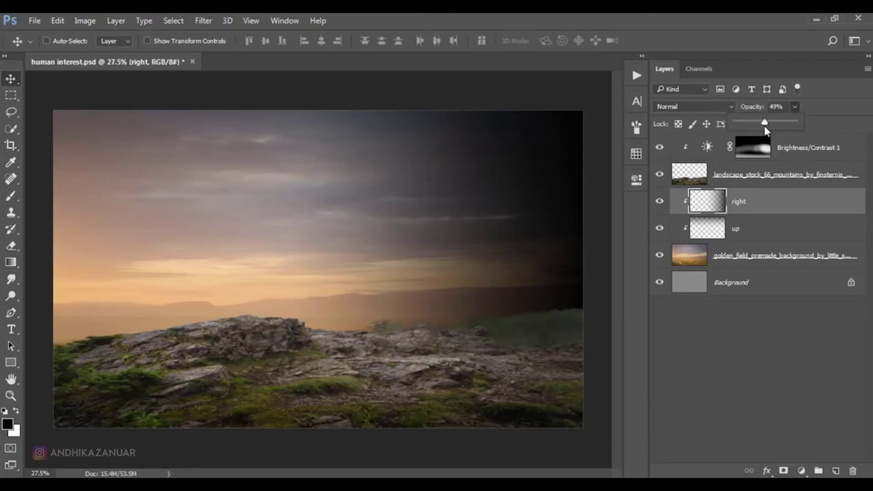
pyautogui.moveTo(760, 127); pyautogui.dragTo(746, 127)
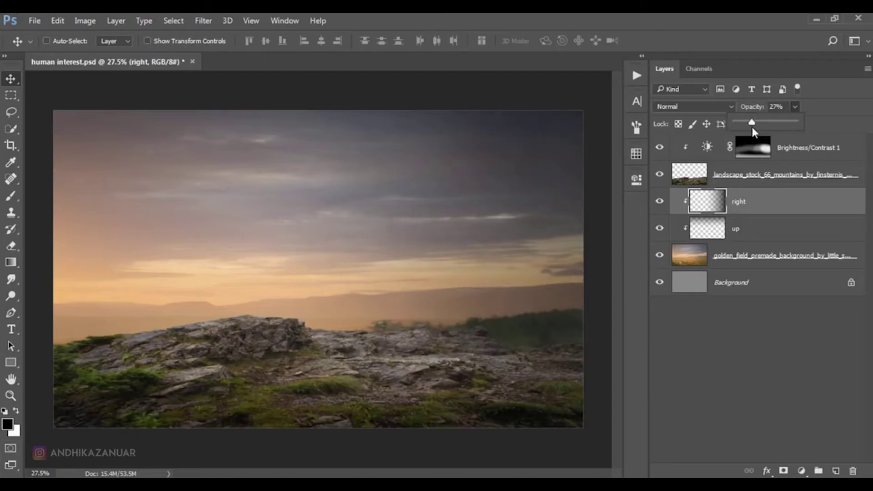
pyautogui.click(660, 201)
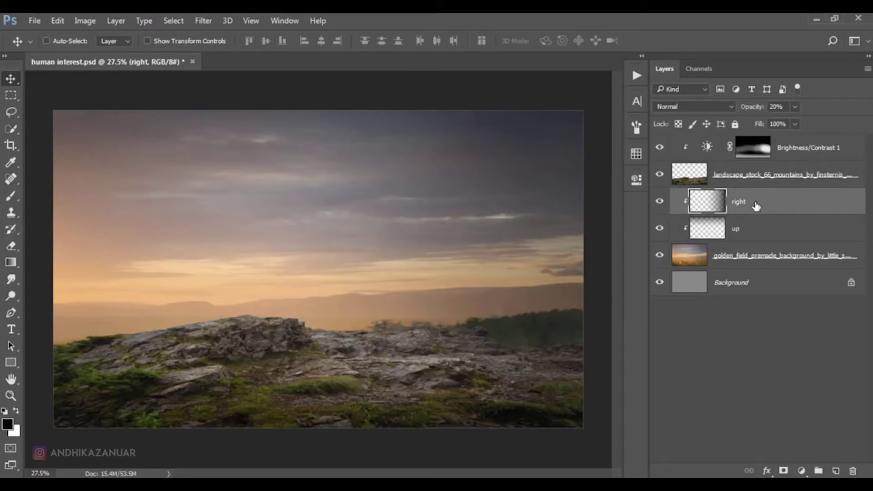
pyautogui.click(793, 152)
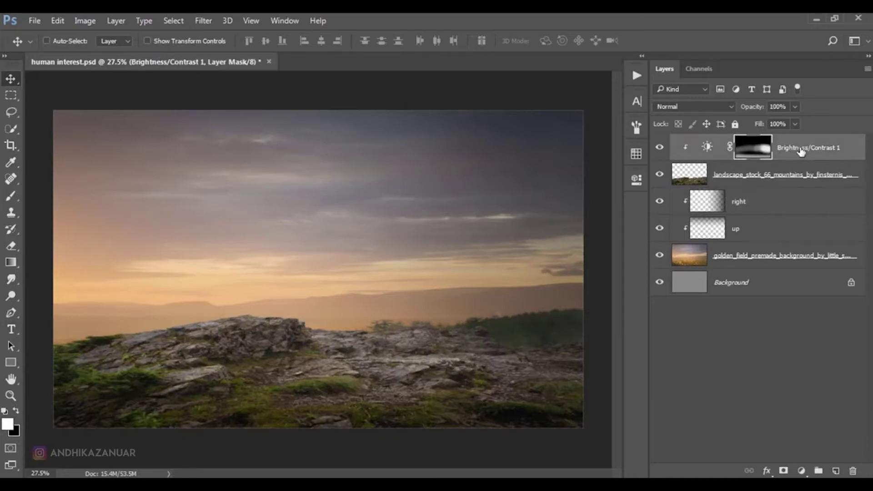
# Place the IMG_7138 tree photo into the composite as an embedded image.
pyautogui.click(34, 21)
pyautogui.click(87, 260)
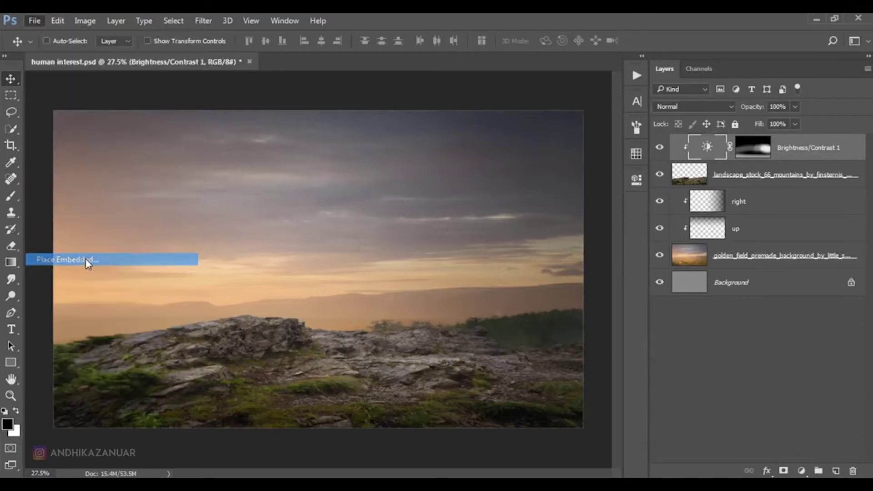
pyautogui.click(286, 114)
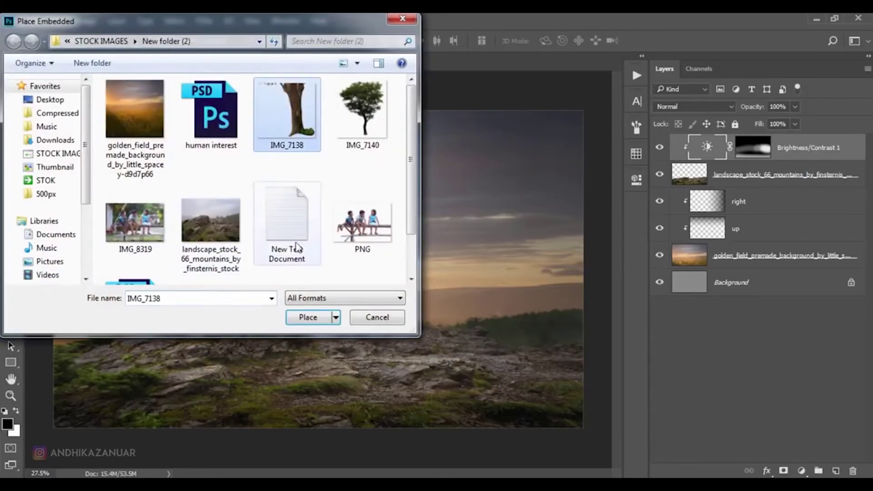
pyautogui.click(315, 321)
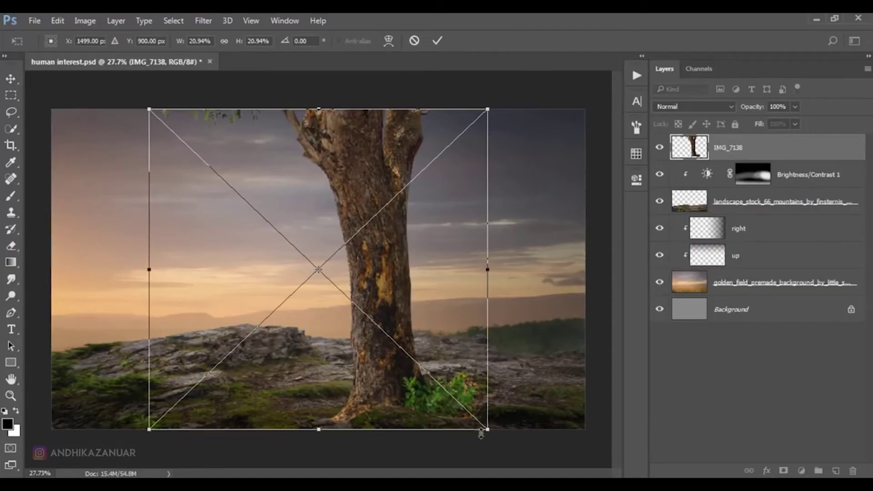
# Scale the tree to about 18% and set its trunk on the rocks right of centre.
pyautogui.moveTo(486, 429); pyautogui.dragTo(434, 406)
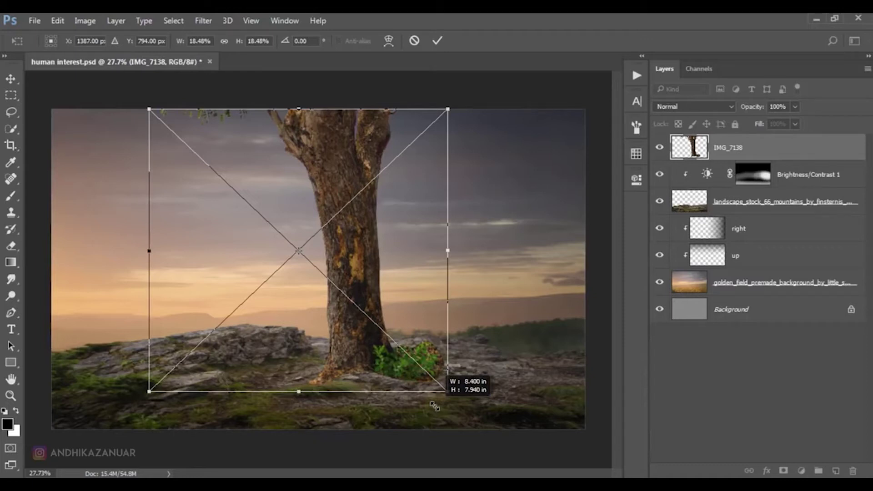
pyautogui.moveTo(434, 406); pyautogui.dragTo(434, 406)
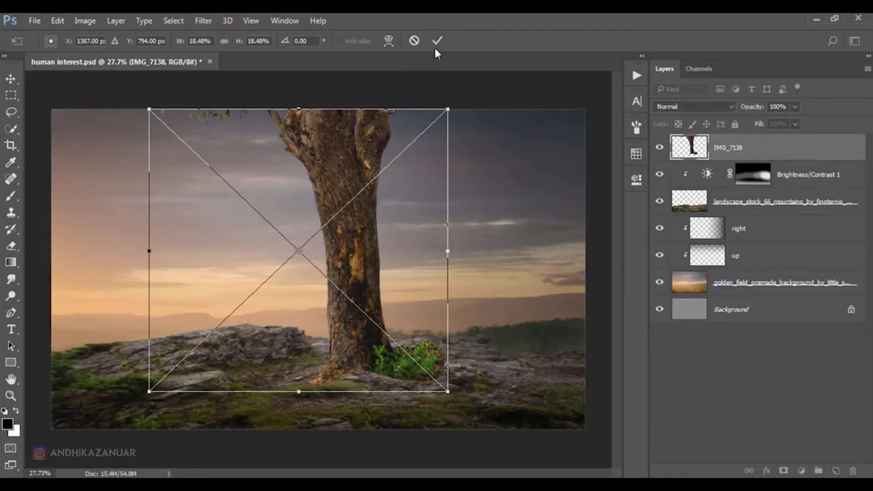
pyautogui.press('Return')
pyautogui.moveTo(334, 233); pyautogui.dragTo(372, 231)
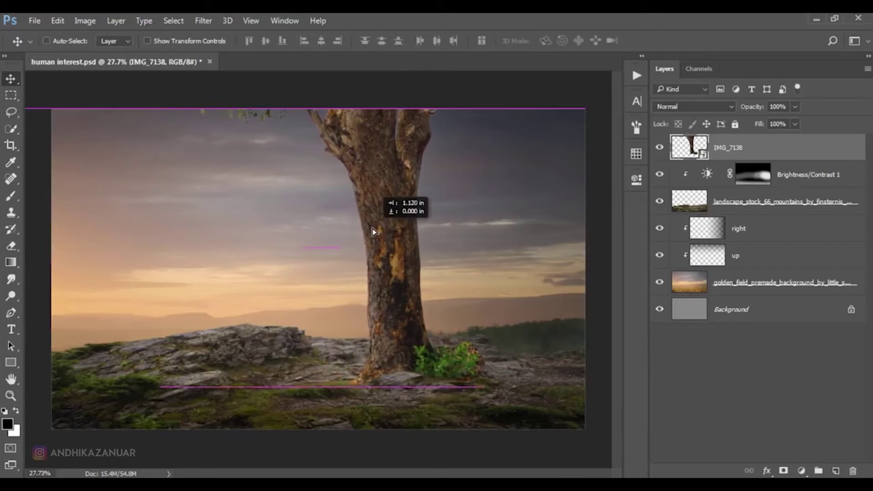
pyautogui.moveTo(372, 231); pyautogui.dragTo(370, 231)
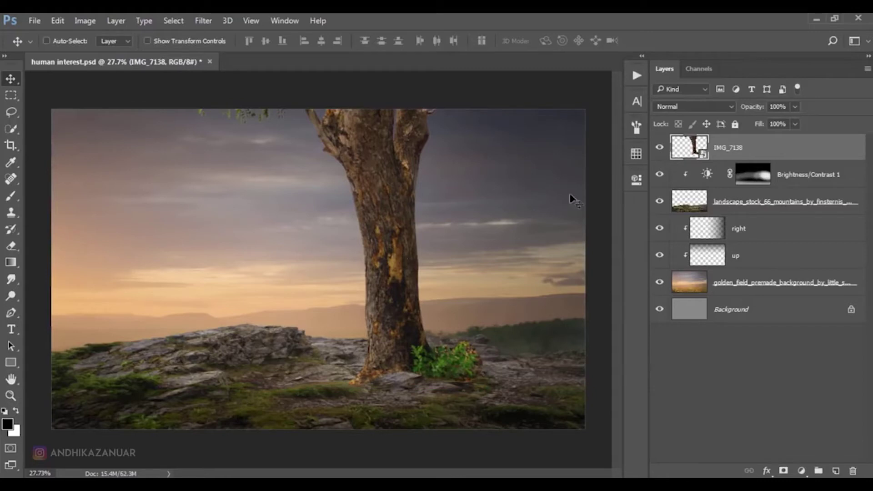
# Rasterize the IMG_7138 tree layer.
pyautogui.rightClick(729, 154)
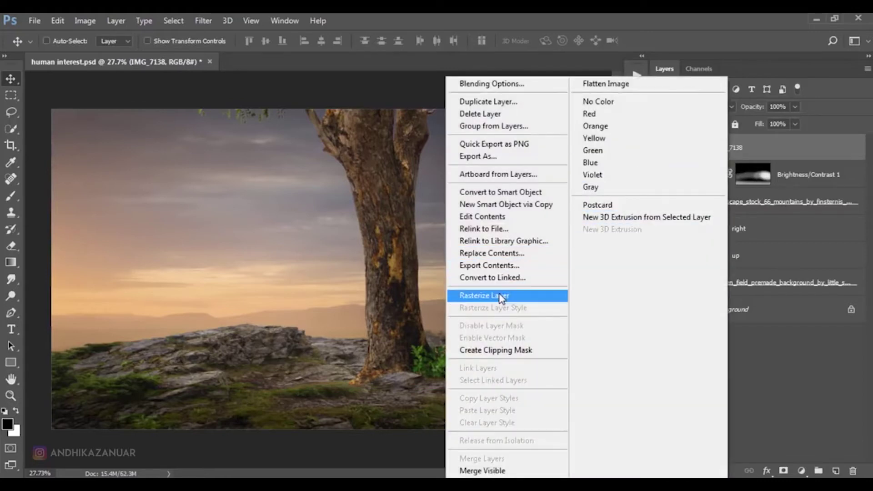
pyautogui.click(484, 295)
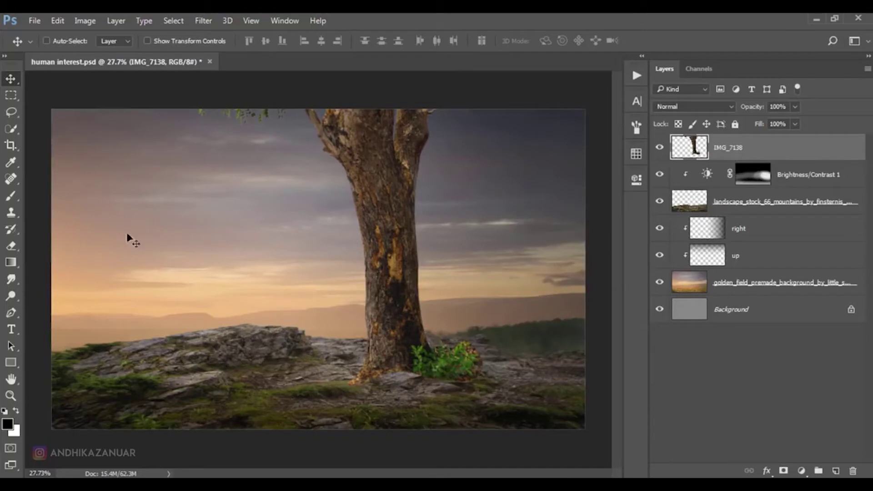
pyautogui.click(14, 247)
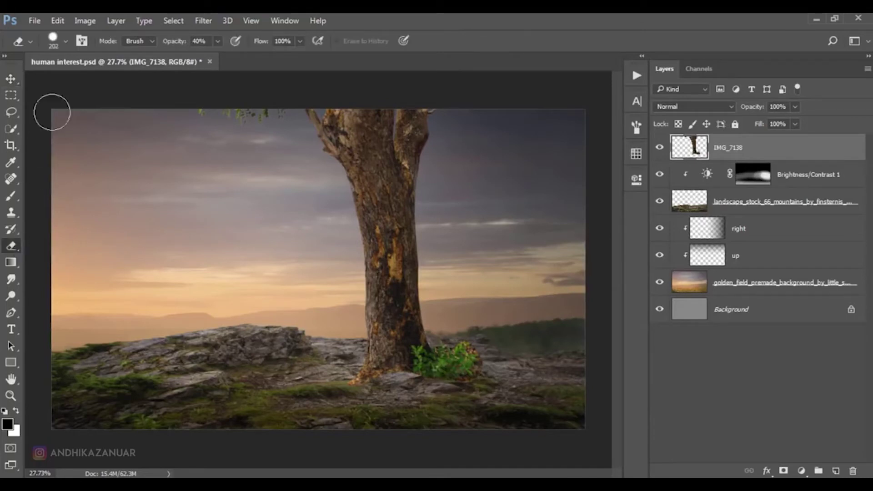
# Set up a small soft round eraser at 17% opacity, zoomed in on the tree base.
pyautogui.click(53, 40)
pyautogui.click(26, 143)
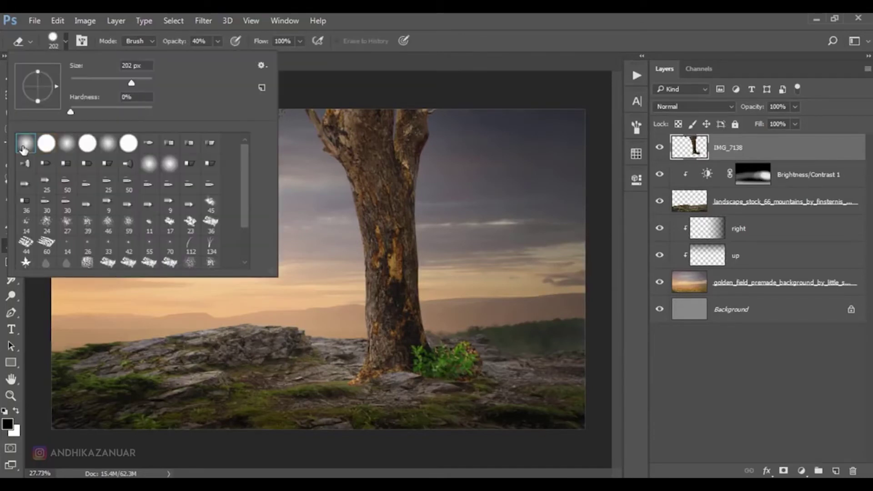
pyautogui.click(218, 41)
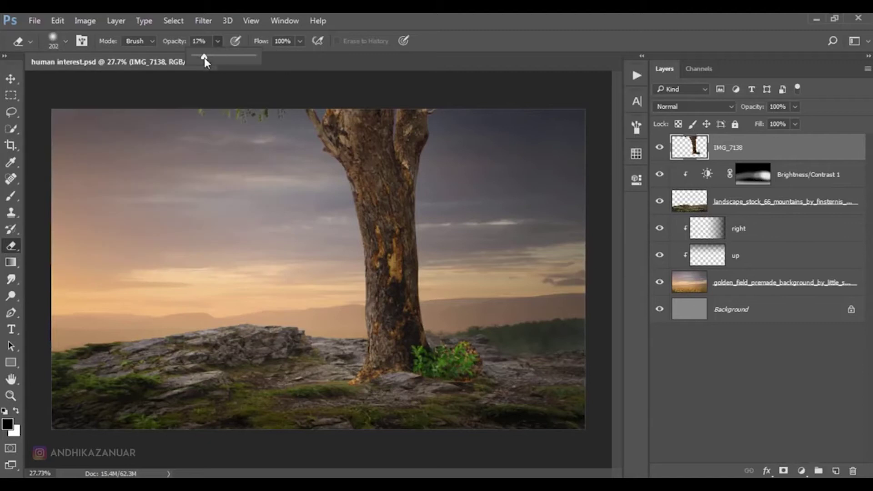
pyautogui.click(452, 32)
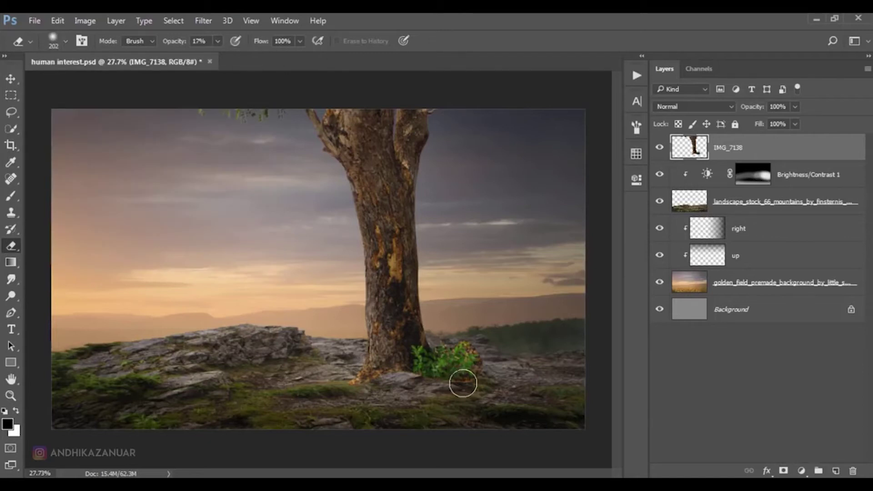
pyautogui.scroll(1, 462, 383)
pyautogui.scroll(3, 462, 382)
pyautogui.scroll(1, 376, 405)
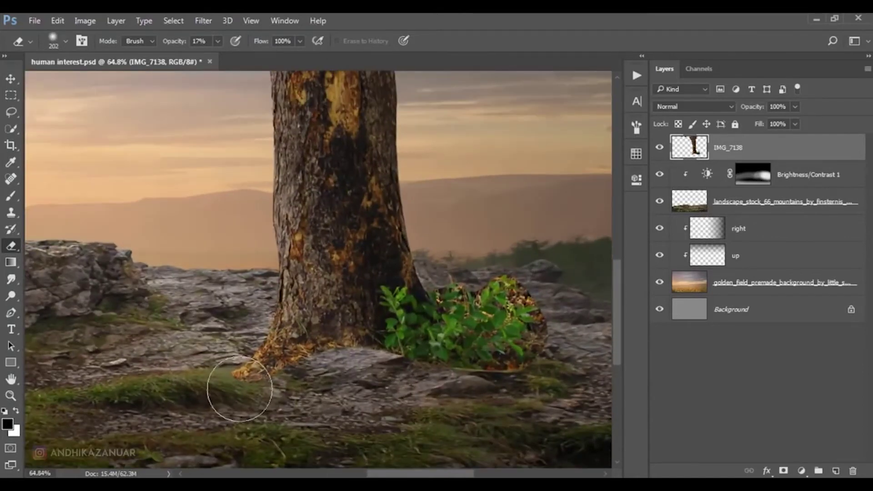
pyautogui.press('[')
pyautogui.press('[')
pyautogui.press('[')
pyautogui.press('[')
pyautogui.press('[')
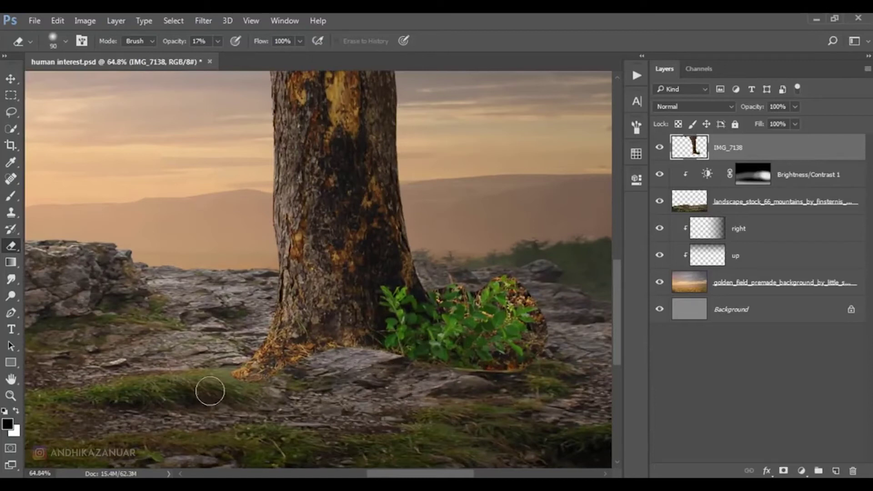
# Softly erase the green bush around the trunk base, then fit the image to the window.
pyautogui.moveTo(234, 372); pyautogui.dragTo(559, 380)
pyautogui.scroll(1, 559, 380)
pyautogui.press(']')
pyautogui.press(']')
pyautogui.moveTo(497, 288)
pyautogui.mouseDown()
pyautogui.moveTo(537, 312)
pyautogui.moveTo(552, 351)
pyautogui.moveTo(473, 335)
pyautogui.moveTo(498, 350)
pyautogui.mouseUp()
pyautogui.moveTo(526, 306)
pyautogui.mouseDown()
pyautogui.moveTo(510, 306)
pyautogui.moveTo(496, 327)
pyautogui.mouseUp()
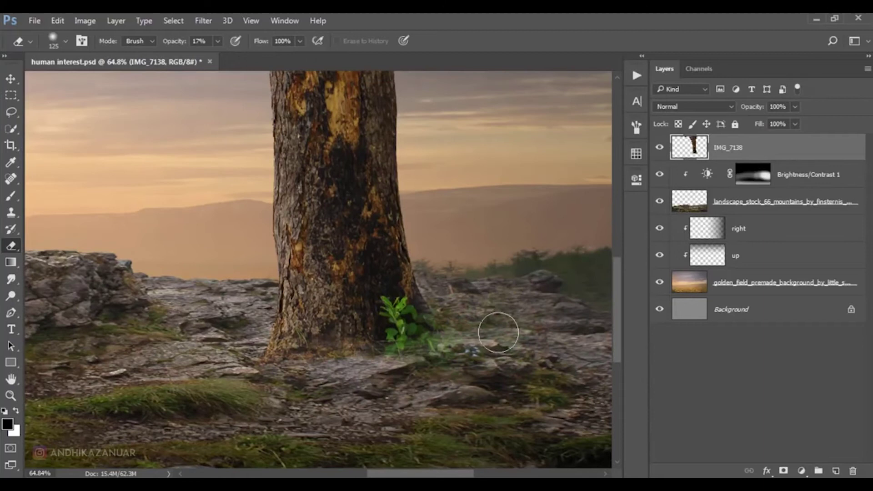
pyautogui.click(11, 77)
pyautogui.hotkey('ctrl', '0')
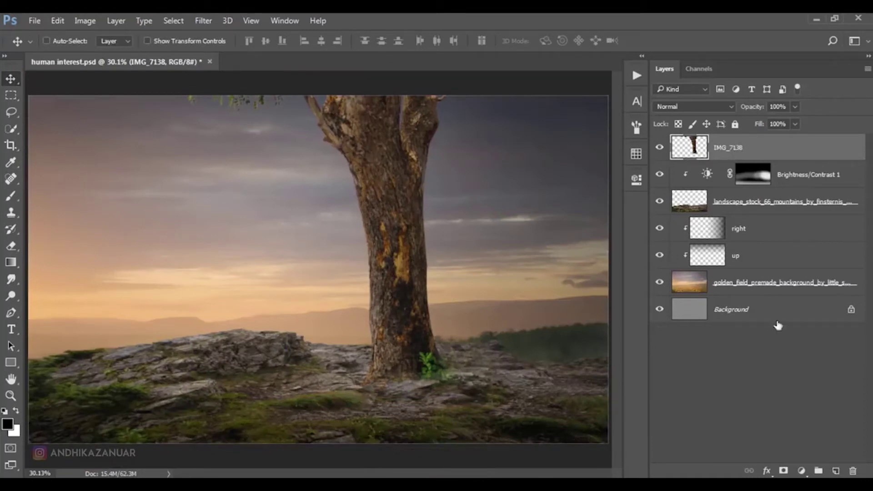
# Add a Brightness/Contrast adjustment clipped to the tree, with brightness -150 and higher contrast.
pyautogui.click(801, 470)
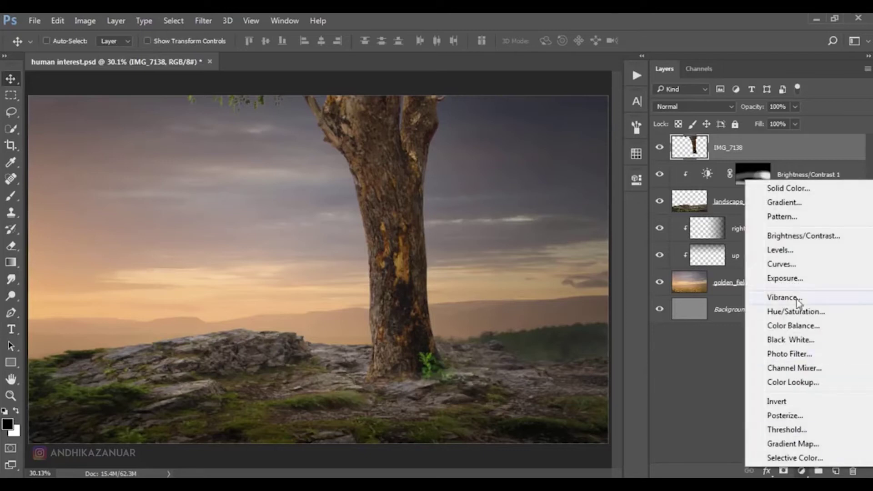
pyautogui.click(798, 236)
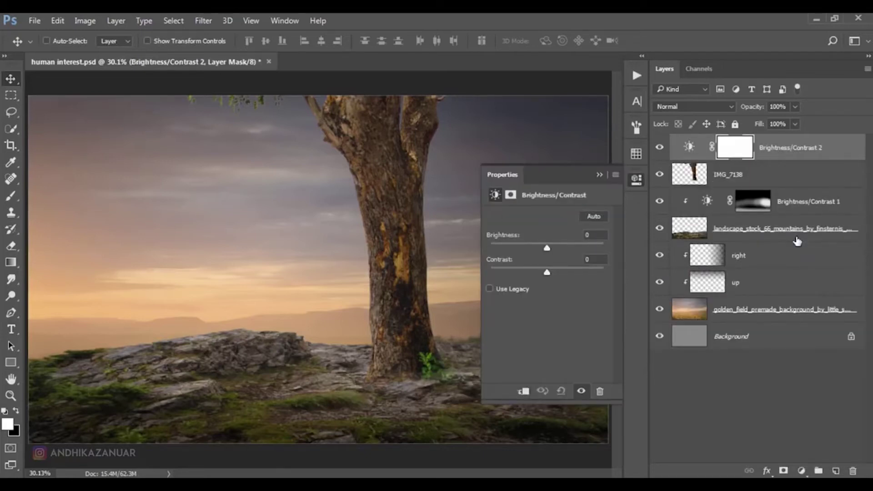
pyautogui.click(524, 391)
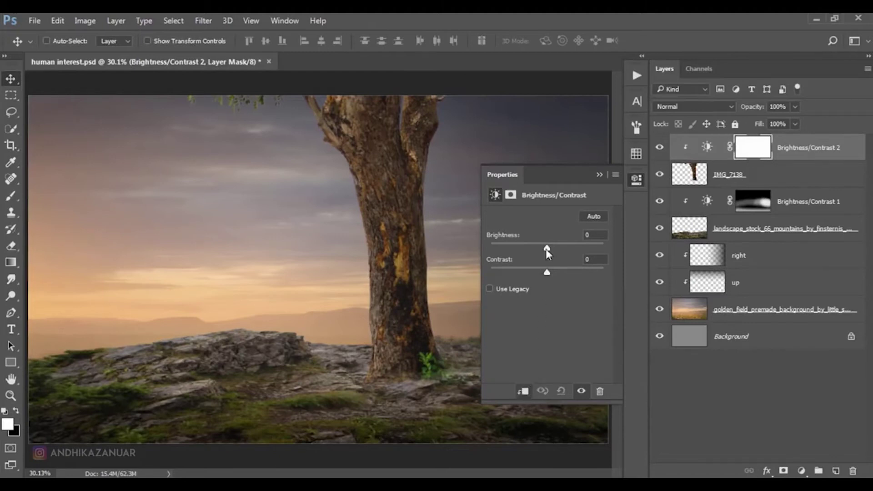
pyautogui.moveTo(547, 248); pyautogui.dragTo(483, 251)
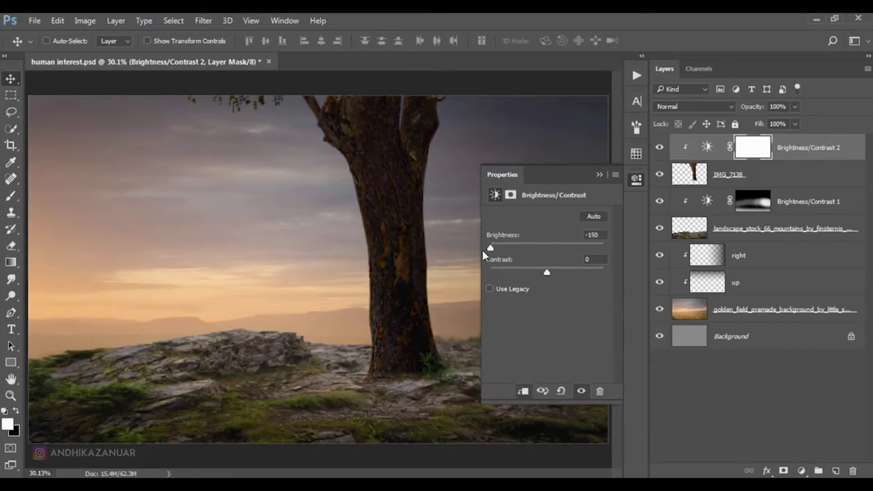
pyautogui.moveTo(555, 274); pyautogui.dragTo(558, 273)
pyautogui.click(636, 179)
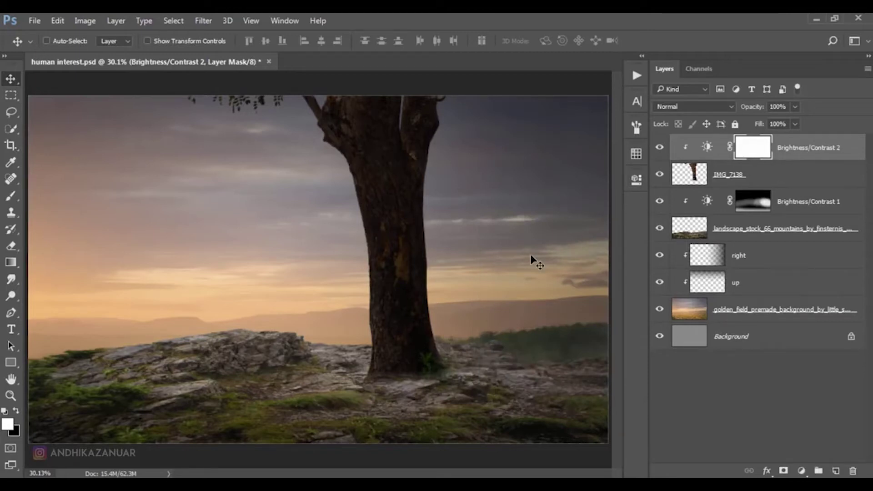
# Invert the adjustment's mask to black so the darkening is hidden.
pyautogui.doubleClick(752, 155)
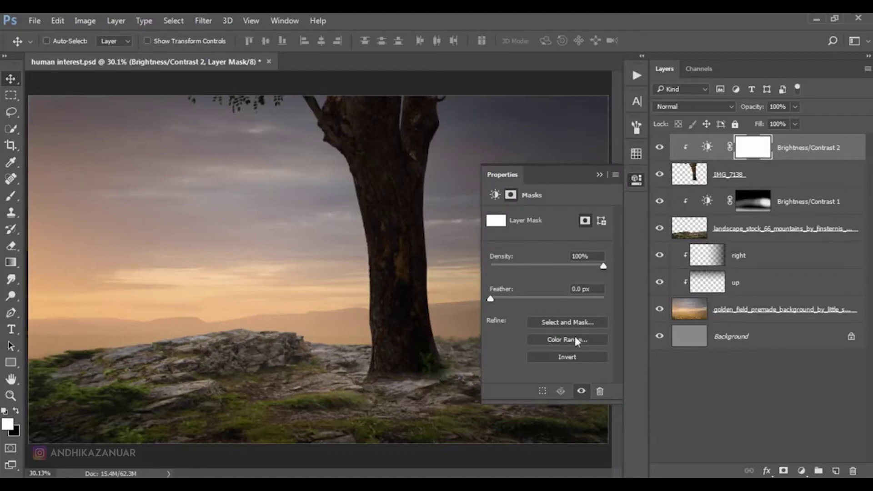
pyautogui.click(566, 358)
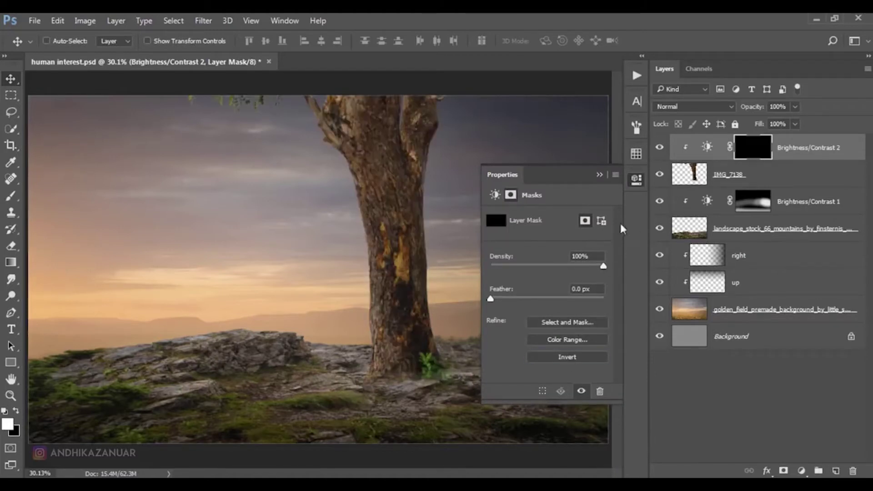
pyautogui.click(599, 176)
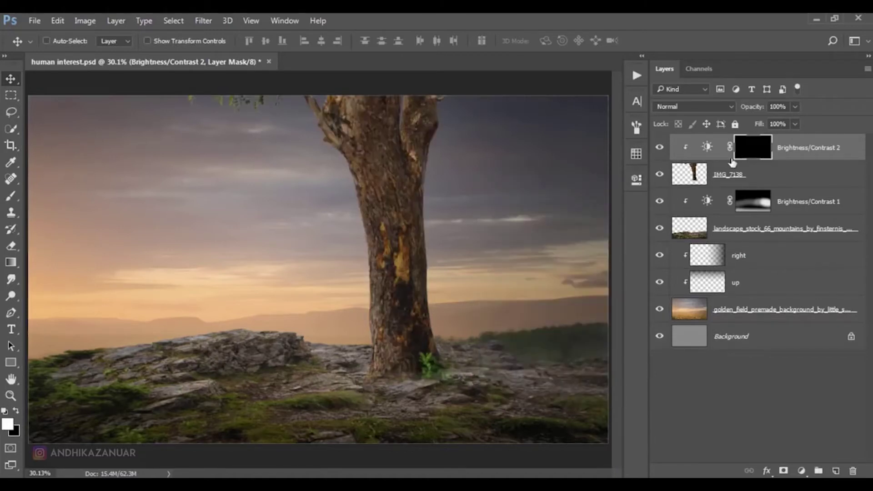
pyautogui.click(17, 197)
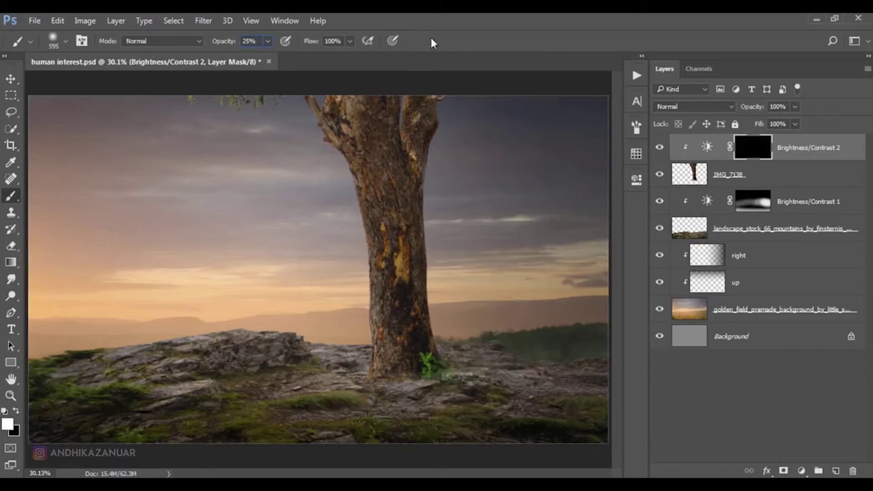
# Paint white on the Brightness/Contrast 2 mask to darken the tree top and trunk's right edge.
pyautogui.moveTo(361, 97); pyautogui.dragTo(331, 97)
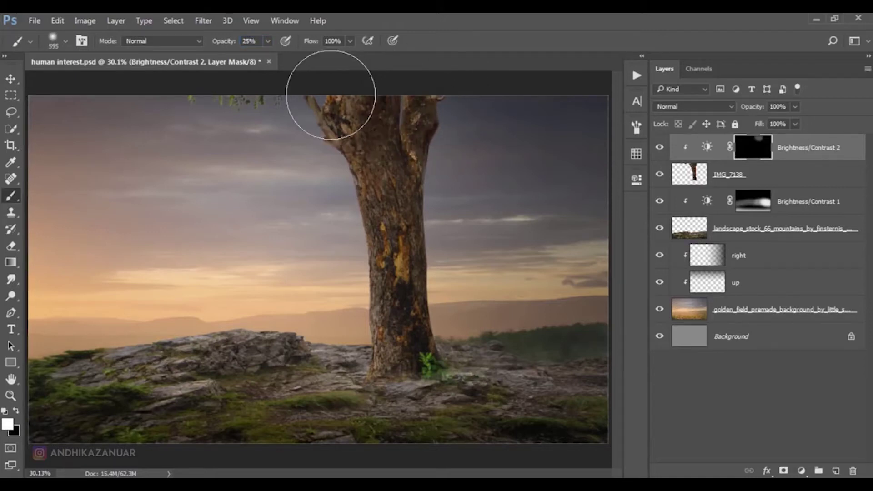
pyautogui.moveTo(162, 107); pyautogui.dragTo(283, 101)
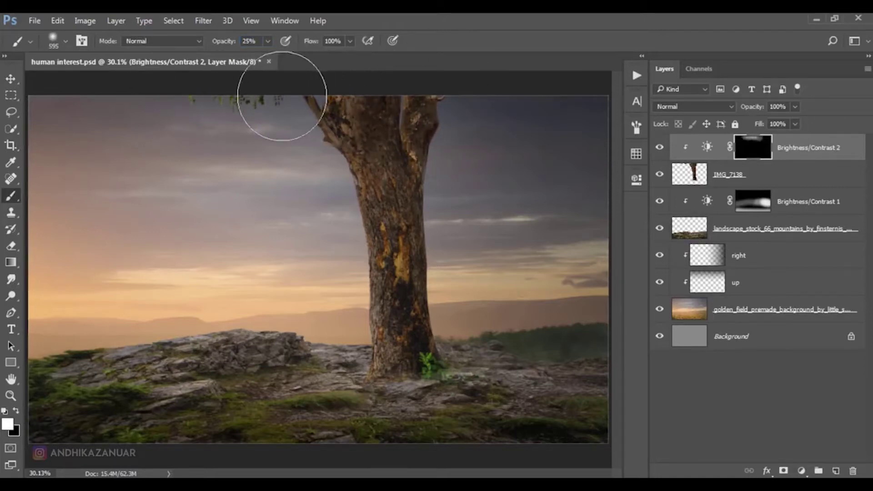
pyautogui.moveTo(426, 175); pyautogui.dragTo(458, 331)
pyautogui.moveTo(439, 150); pyautogui.dragTo(457, 390)
pyautogui.moveTo(433, 140)
pyautogui.mouseDown()
pyautogui.moveTo(455, 350)
pyautogui.moveTo(433, 117)
pyautogui.mouseUp()
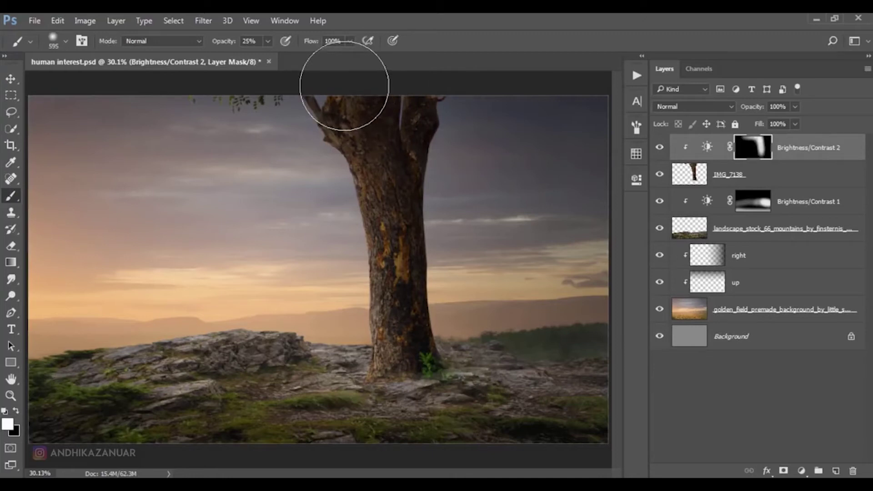
pyautogui.moveTo(425, 142)
pyautogui.mouseDown()
pyautogui.moveTo(462, 385)
pyautogui.moveTo(434, 156)
pyautogui.moveTo(449, 404)
pyautogui.mouseUp()
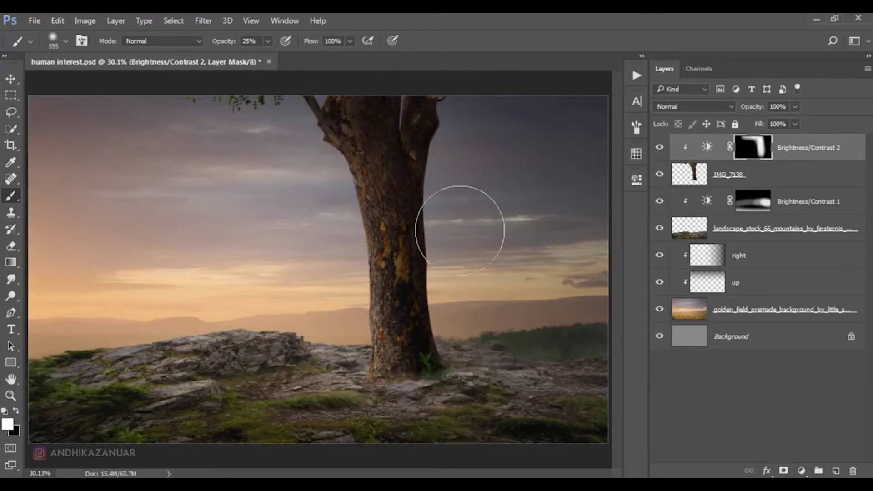
pyautogui.moveTo(457, 272); pyautogui.dragTo(456, 350)
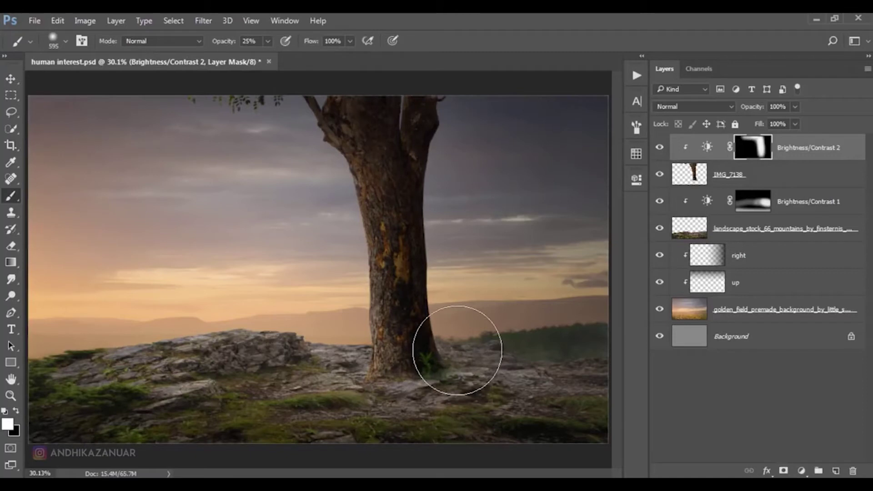
pyautogui.moveTo(457, 350)
pyautogui.mouseDown()
pyautogui.moveTo(424, 127)
pyautogui.moveTo(386, 92)
pyautogui.moveTo(433, 360)
pyautogui.moveTo(467, 366)
pyautogui.moveTo(423, 137)
pyautogui.moveTo(381, 93)
pyautogui.moveTo(389, 107)
pyautogui.moveTo(422, 105)
pyautogui.moveTo(454, 331)
pyautogui.mouseUp()
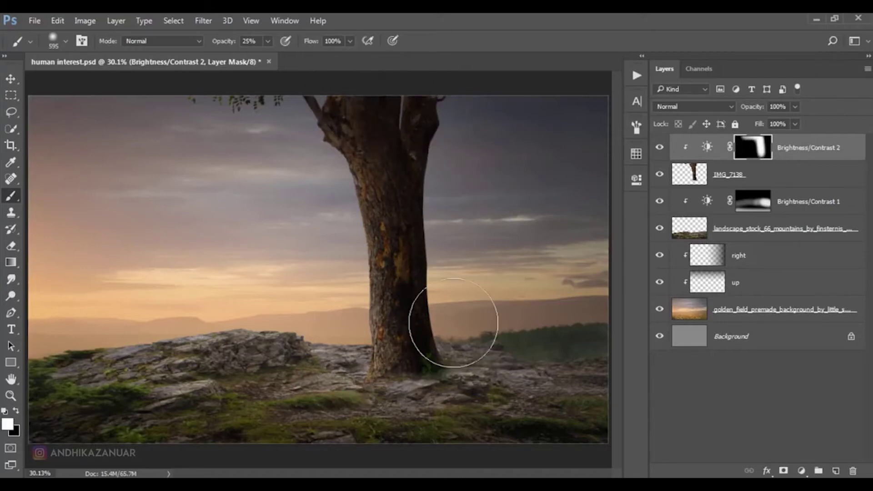
# Compare the trunk with and without darkening, switching to a smaller black brush.
pyautogui.click(660, 146)
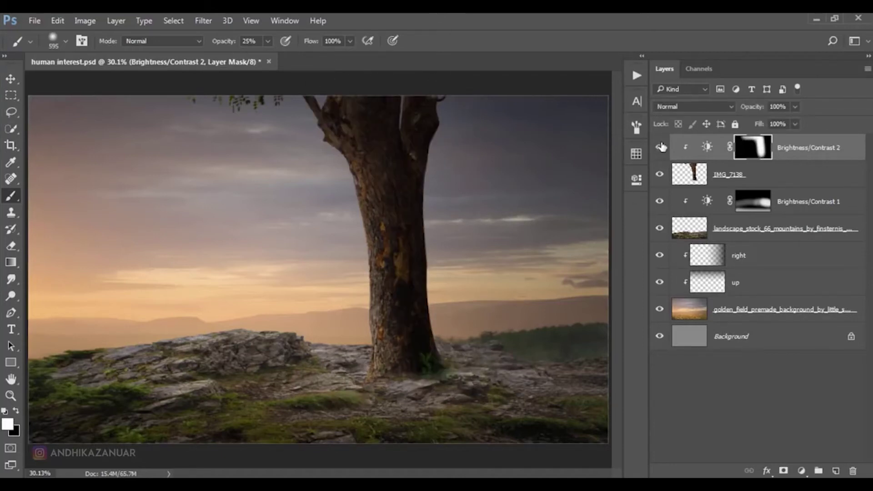
pyautogui.click(659, 147)
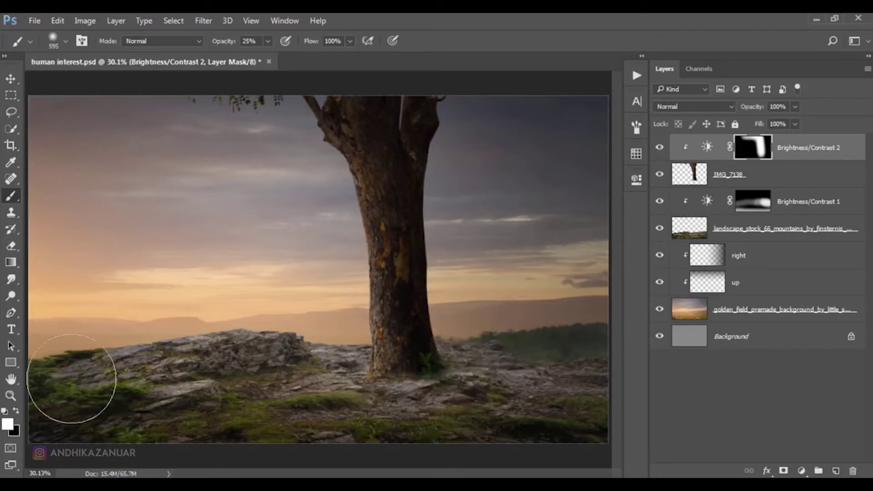
pyautogui.click(16, 410)
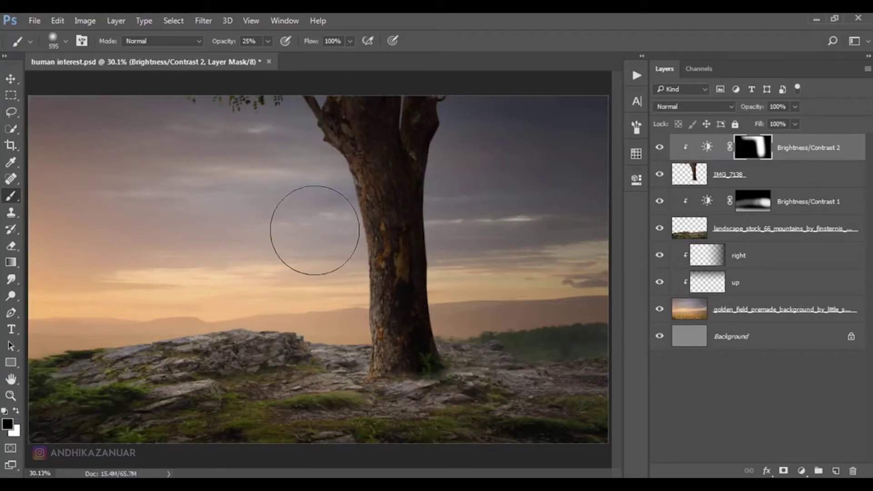
pyautogui.press('[')
pyautogui.press('[')
pyautogui.press('[')
pyautogui.press('[')
pyautogui.press('[')
pyautogui.press('[')
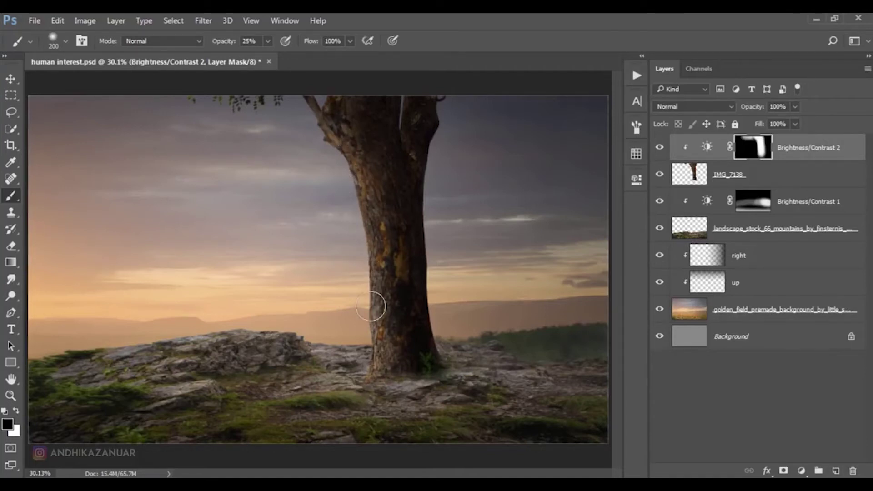
pyautogui.click(11, 79)
pyautogui.click(659, 147)
pyautogui.click(660, 147)
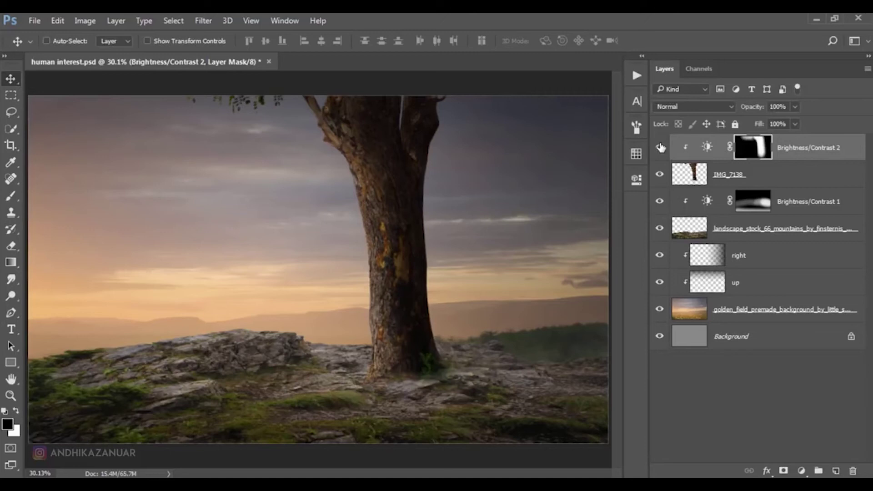
pyautogui.click(791, 153)
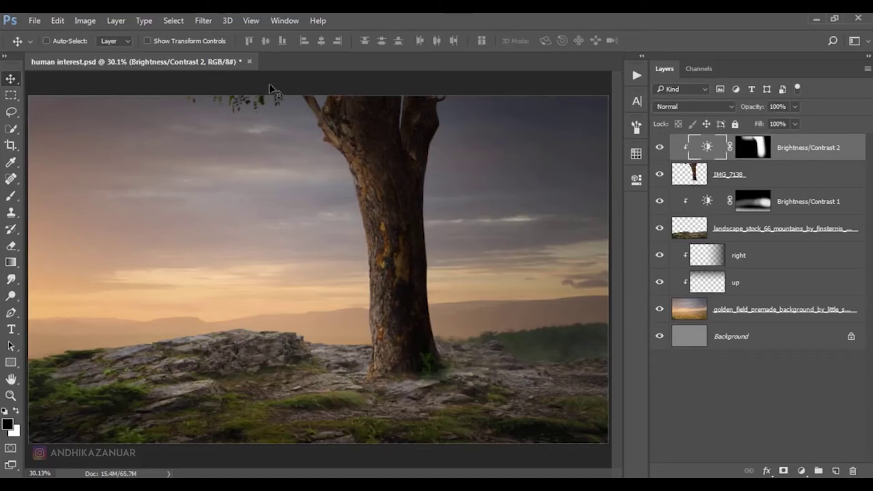
# Place the IMG_7140 leafy tree and move its layer below the IMG_7138 trunk.
pyautogui.click(36, 21)
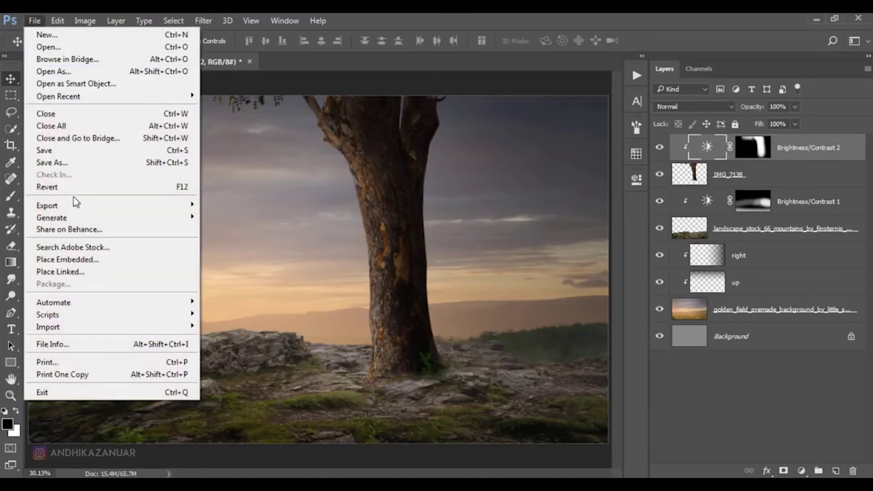
pyautogui.click(94, 259)
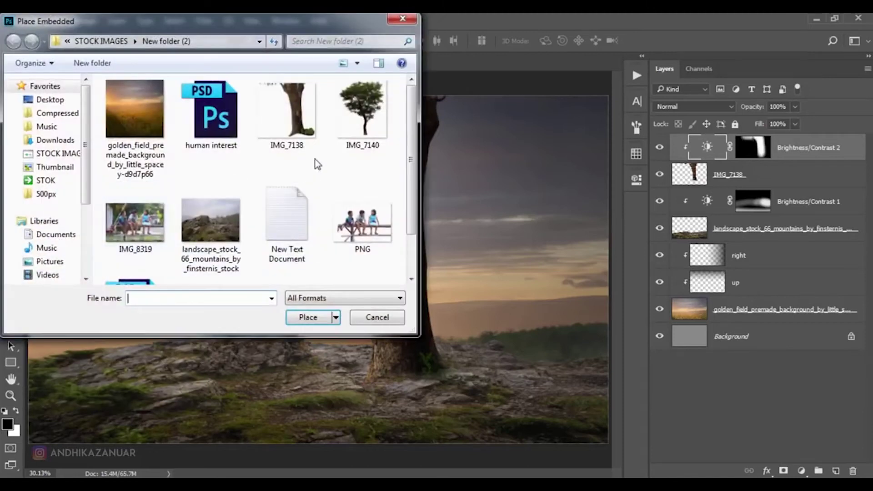
pyautogui.click(347, 128)
pyautogui.click(309, 317)
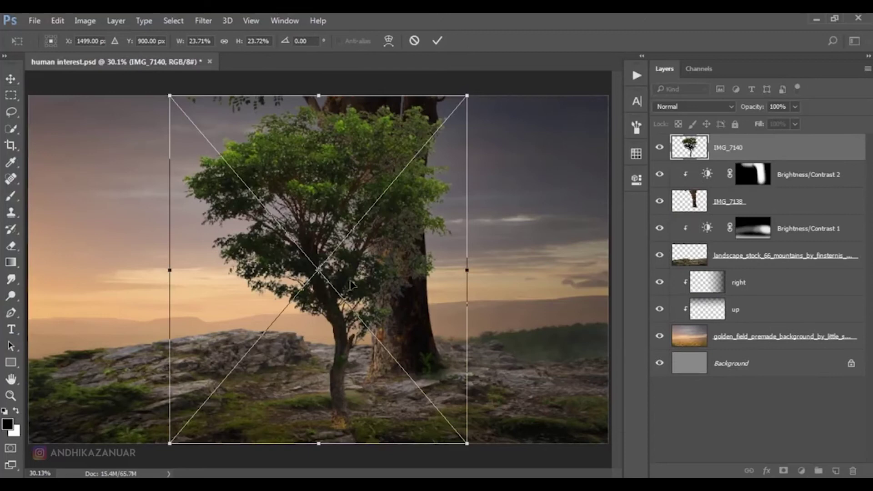
pyautogui.click(438, 40)
pyautogui.moveTo(777, 152); pyautogui.dragTo(784, 221)
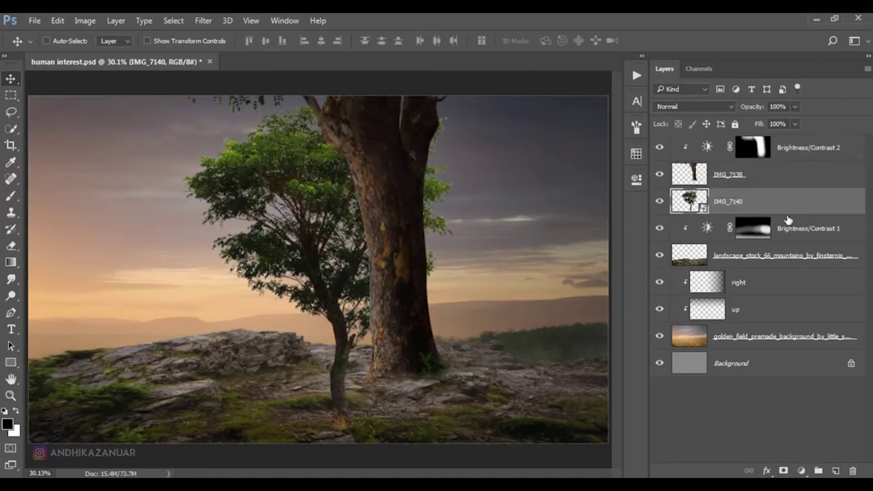
# Scale the leafy tree to about 17.5% and position its foliage over the trunk top.
pyautogui.hotkey('ctrl', 't')
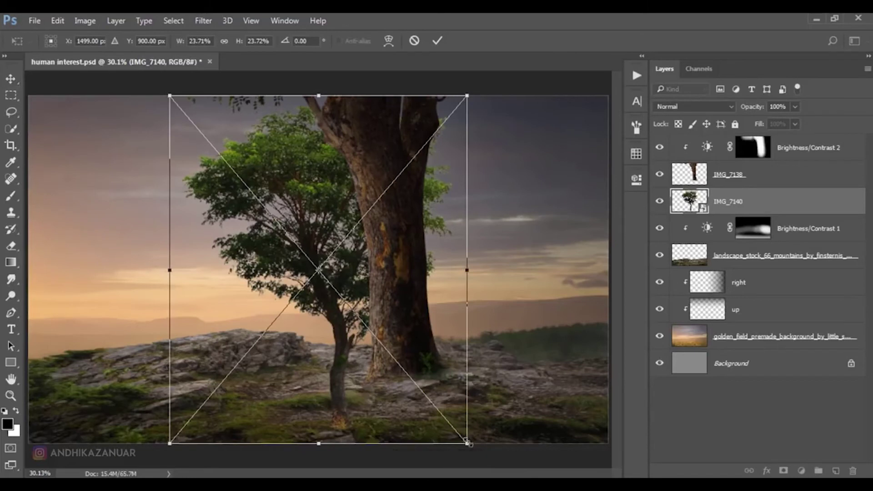
pyautogui.moveTo(477, 431); pyautogui.dragTo(398, 340)
pyautogui.moveTo(382, 290)
pyautogui.mouseDown()
pyautogui.moveTo(477, 253)
pyautogui.moveTo(485, 263)
pyautogui.mouseUp()
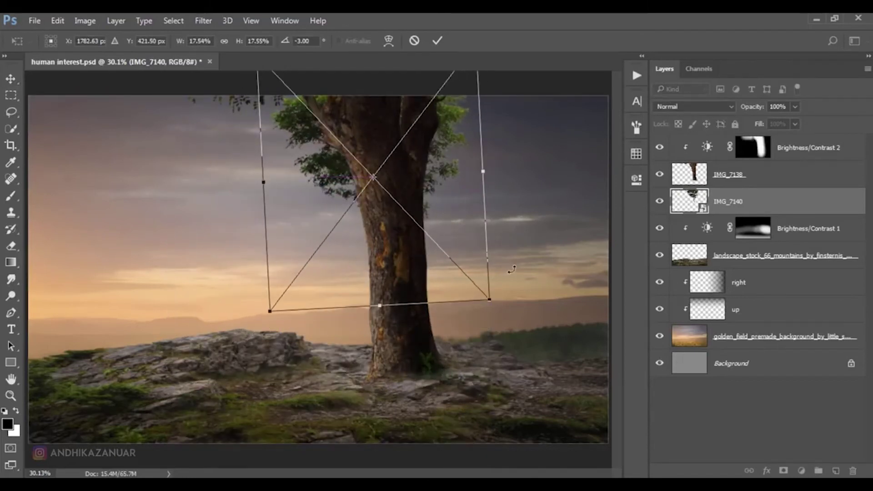
pyautogui.moveTo(457, 179)
pyautogui.mouseDown()
pyautogui.moveTo(456, 165)
pyautogui.moveTo(458, 176)
pyautogui.mouseUp()
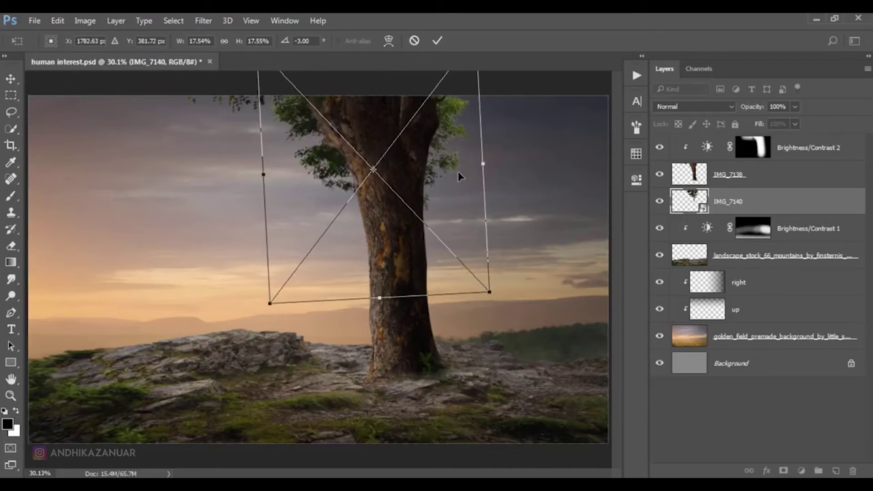
pyautogui.moveTo(442, 177); pyautogui.dragTo(438, 179)
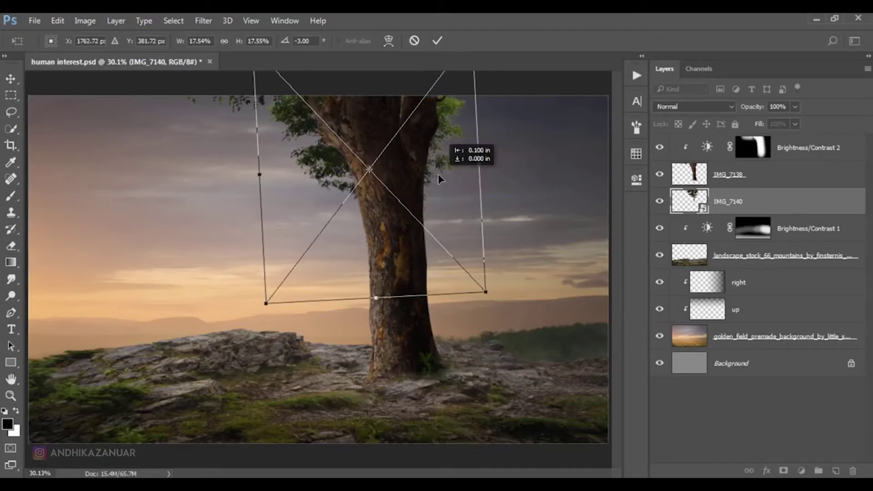
pyautogui.click(438, 41)
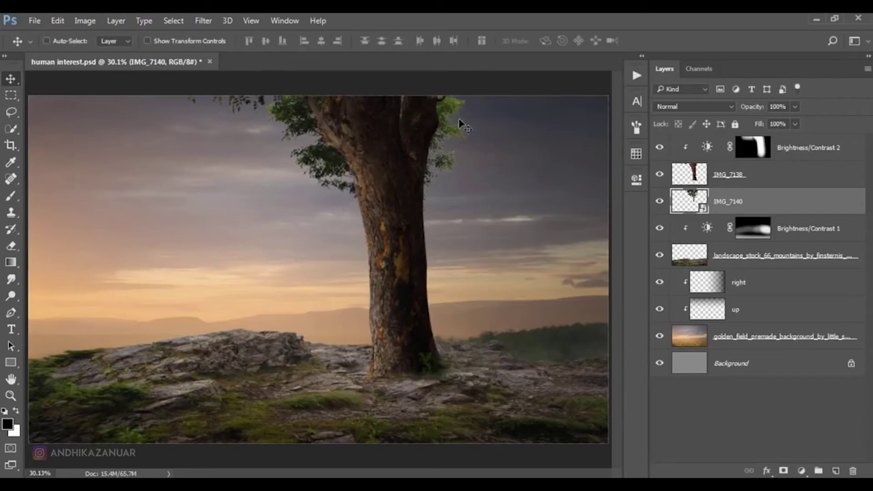
# Rasterize IMG_7140, cap its Levels output whites at 223, and select the IMG_7138 trunk layer.
pyautogui.rightClick(721, 208)
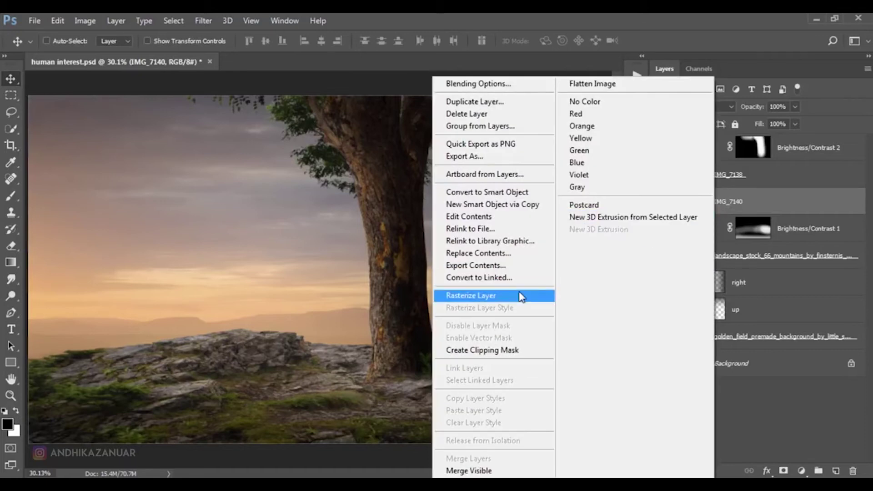
pyautogui.click(481, 295)
pyautogui.hotkey('ctrl', 'l')
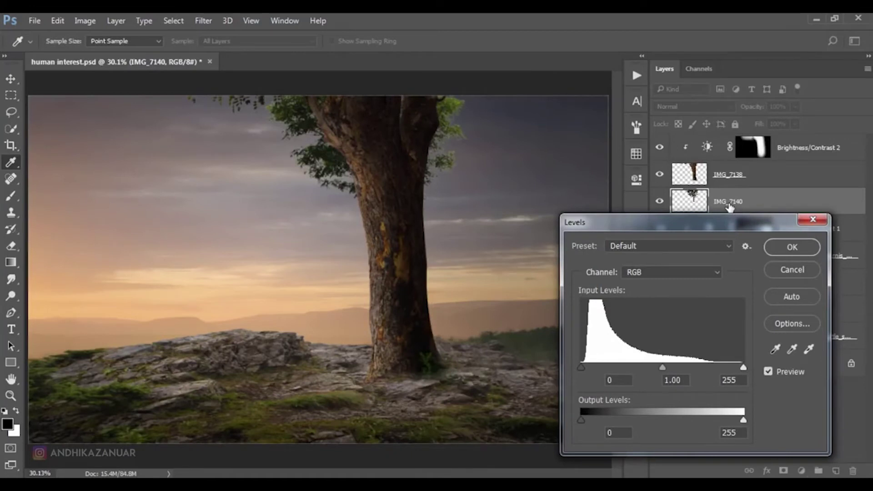
pyautogui.moveTo(743, 420); pyautogui.dragTo(721, 420)
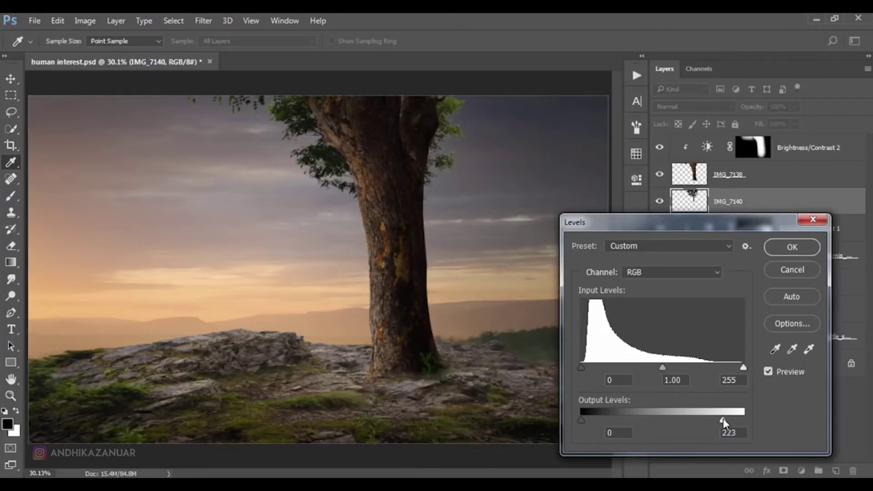
pyautogui.click(767, 372)
pyautogui.click(794, 246)
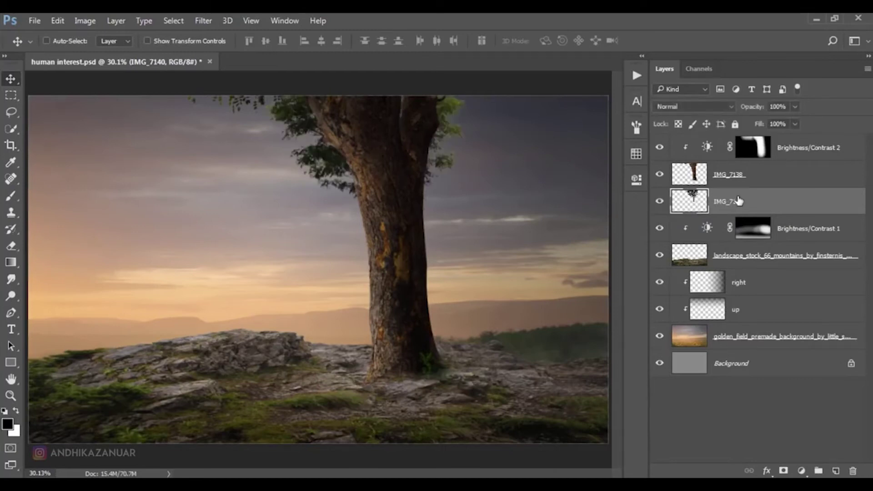
pyautogui.click(729, 176)
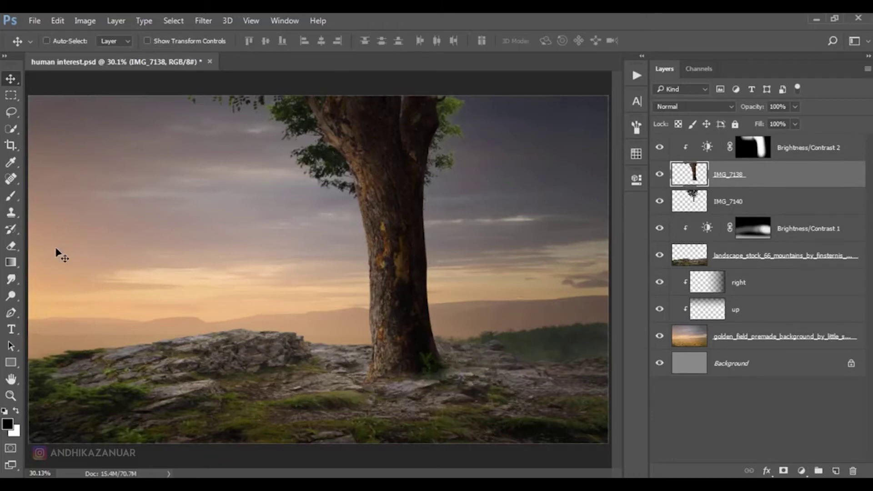
pyautogui.click(11, 245)
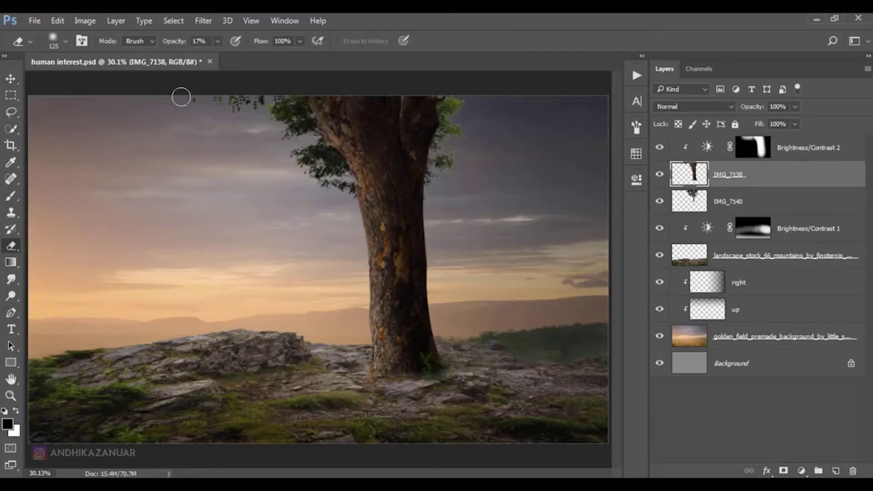
# Erase the stray leaves along the top edge at 100% eraser opacity, then select Brightness/Contrast 2.
pyautogui.click(218, 40)
pyautogui.moveTo(233, 54); pyautogui.dragTo(282, 50)
pyautogui.moveTo(193, 98)
pyautogui.mouseDown()
pyautogui.moveTo(238, 111)
pyautogui.moveTo(251, 94)
pyautogui.moveTo(265, 101)
pyautogui.mouseUp()
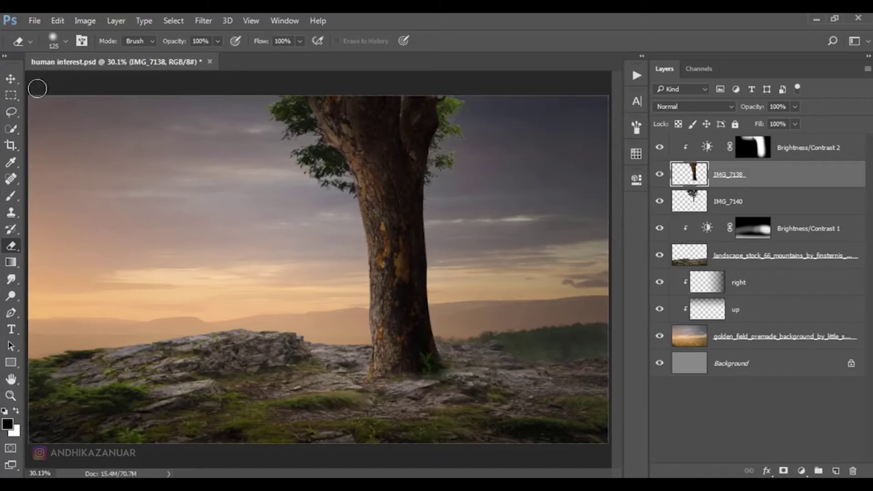
pyautogui.click(15, 80)
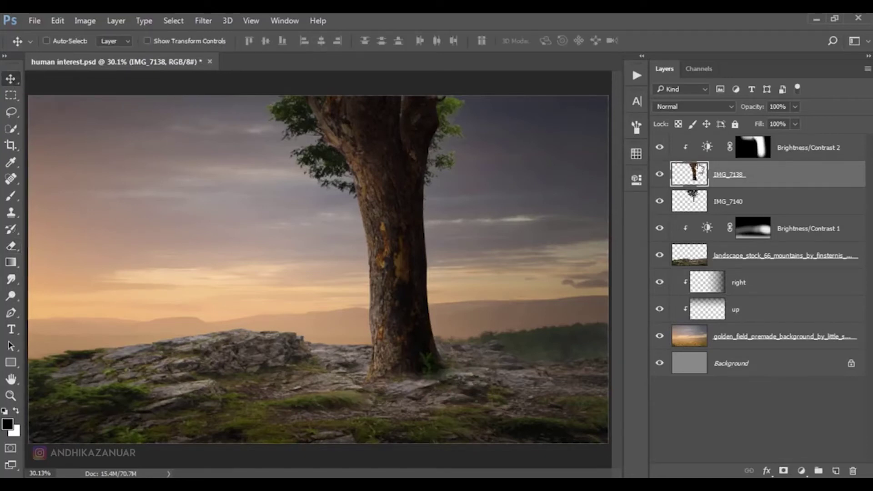
pyautogui.click(801, 154)
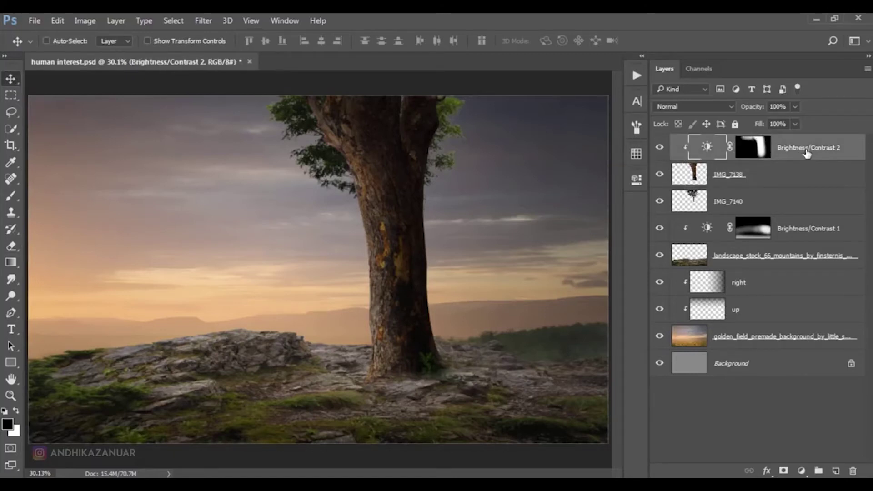
# Open IMG_8319, hide its Background layer, and drag the children cut-out onto human interest.psd.
pyautogui.click(34, 21)
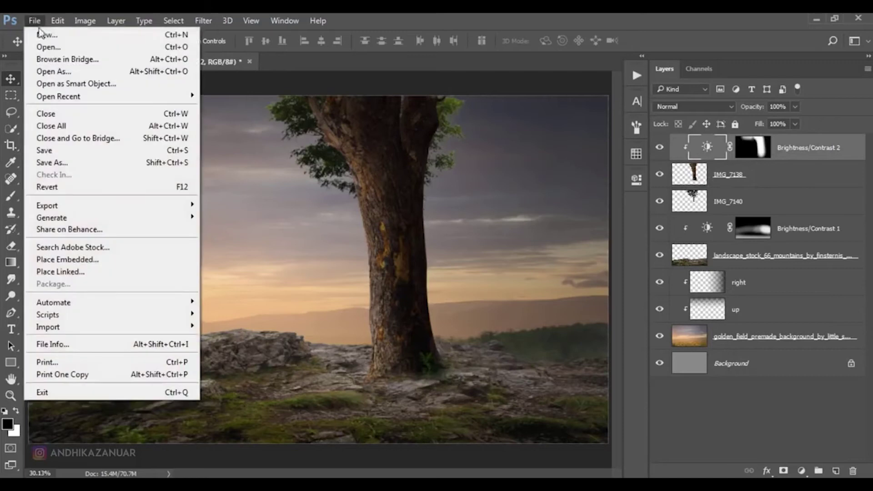
pyautogui.click(64, 47)
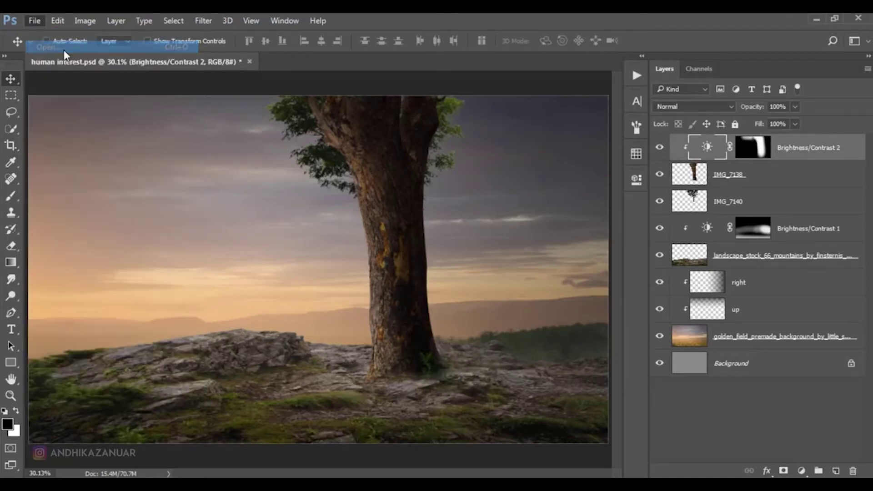
pyautogui.click(137, 223)
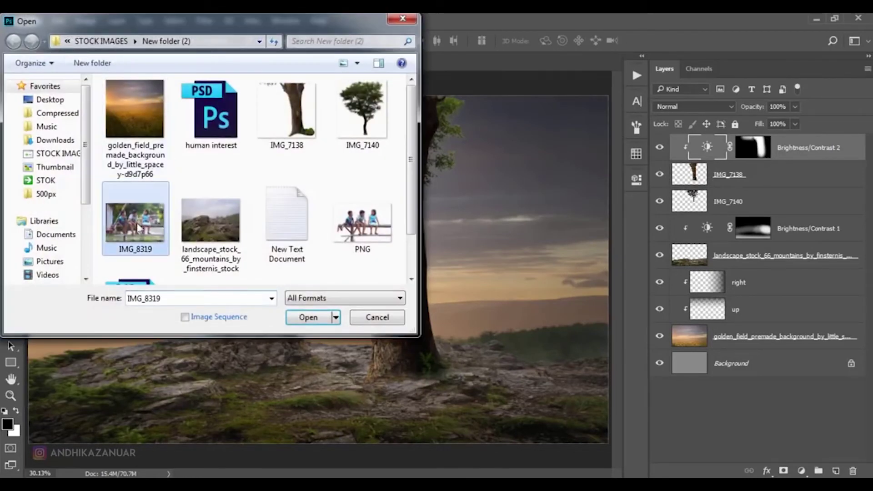
pyautogui.click(306, 317)
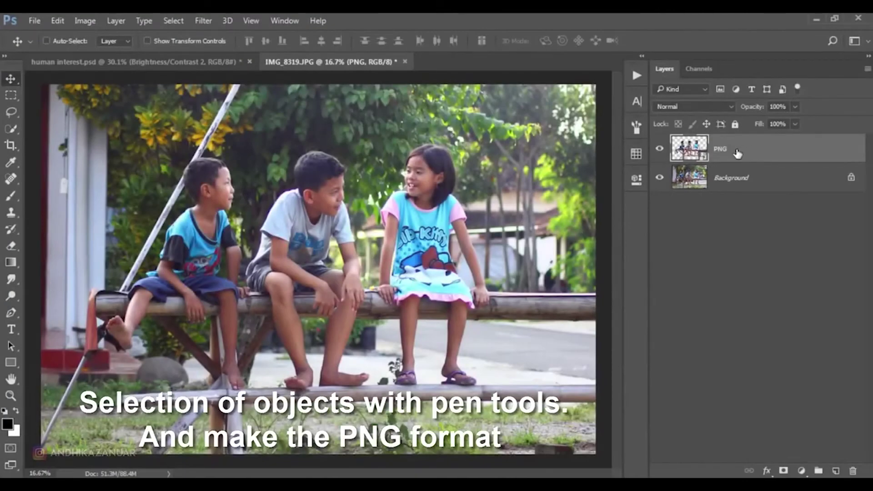
pyautogui.click(659, 177)
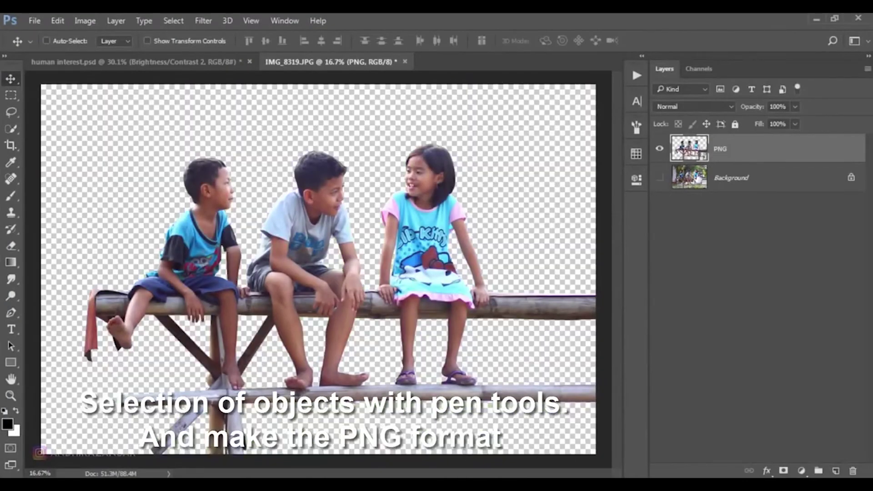
pyautogui.moveTo(380, 233)
pyautogui.mouseDown()
pyautogui.moveTo(162, 67)
pyautogui.moveTo(294, 271)
pyautogui.mouseUp()
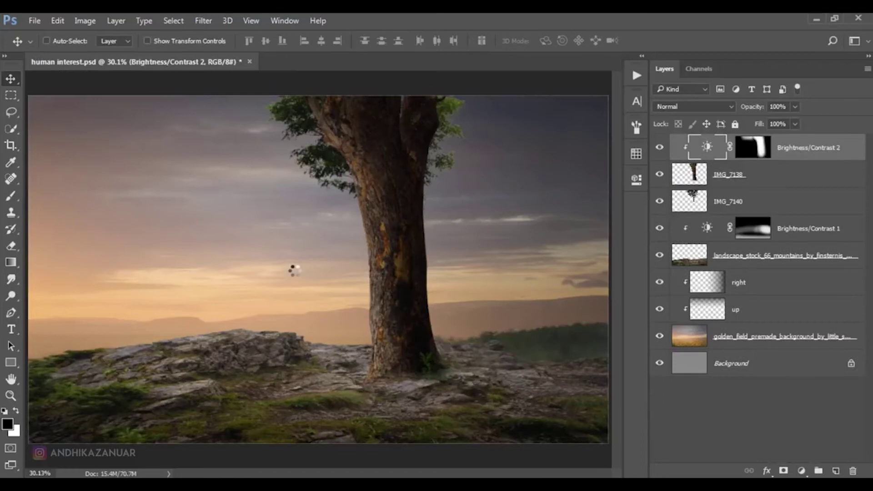
# Scale the children-on-bench cut-out to about 8.9% and set it on the rocks left of the tree.
pyautogui.hotkey('ctrl', 't')
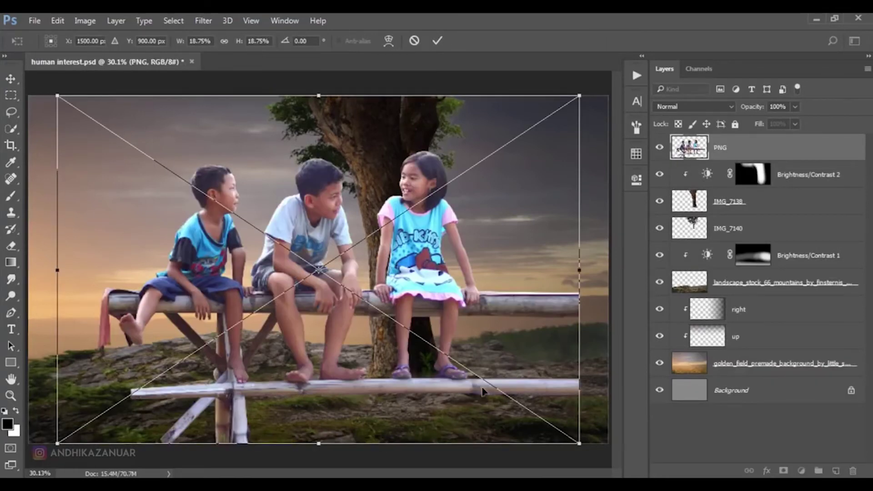
pyautogui.moveTo(579, 444); pyautogui.dragTo(421, 402)
pyautogui.moveTo(378, 270); pyautogui.dragTo(306, 292)
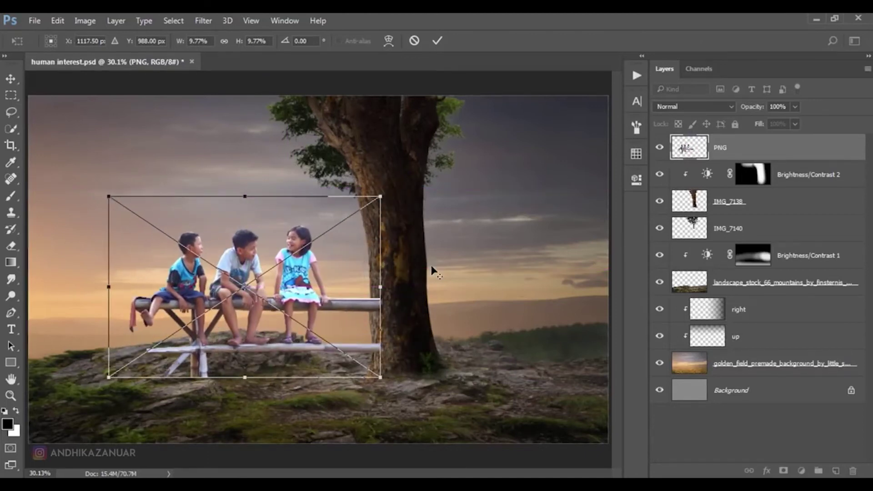
pyautogui.scroll(-1, 426, 228)
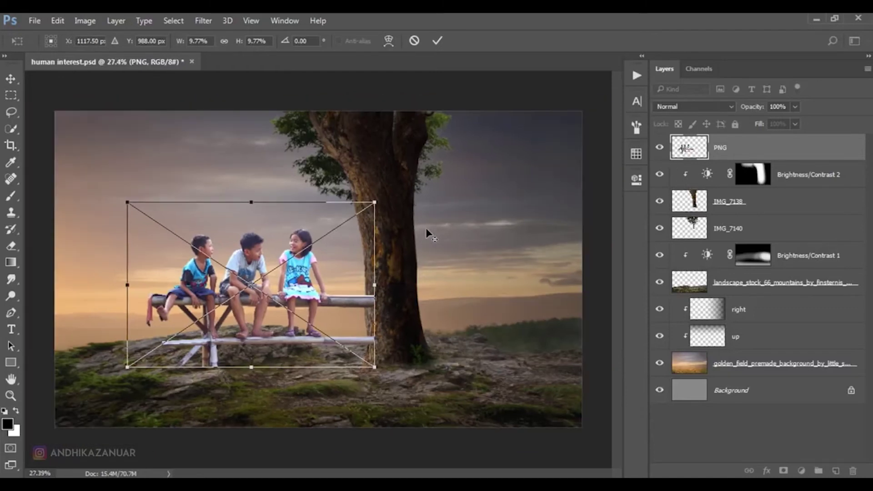
pyautogui.moveTo(131, 202); pyautogui.dragTo(149, 219)
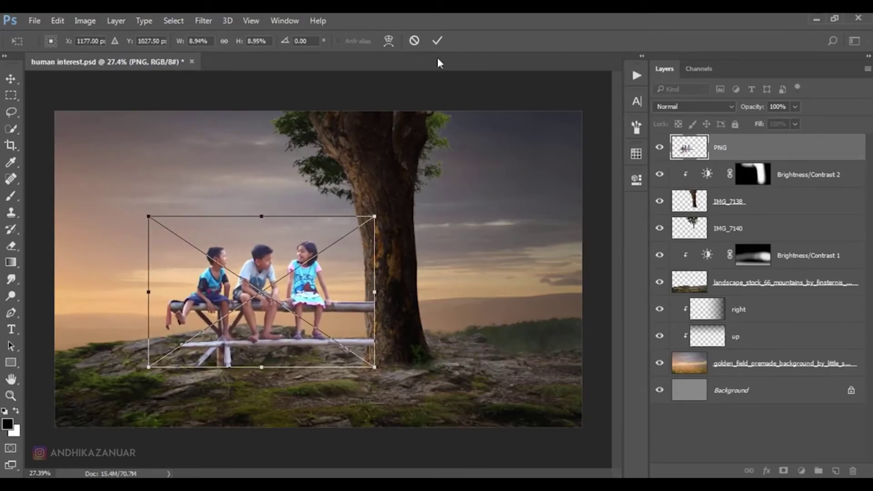
pyautogui.click(437, 40)
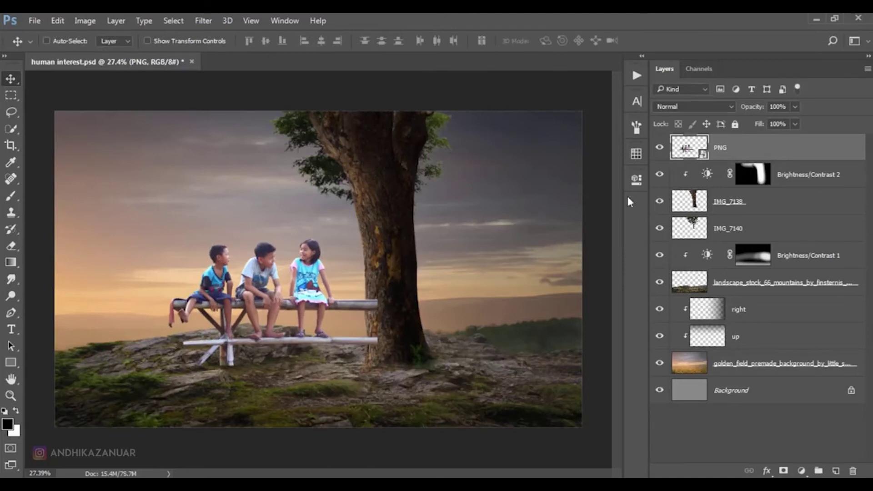
# Rasterize the children layer and apply Shadows/Highlights with Highlights at 12.
pyautogui.rightClick(716, 159)
pyautogui.click(94, 23)
pyautogui.moveTo(105, 53)
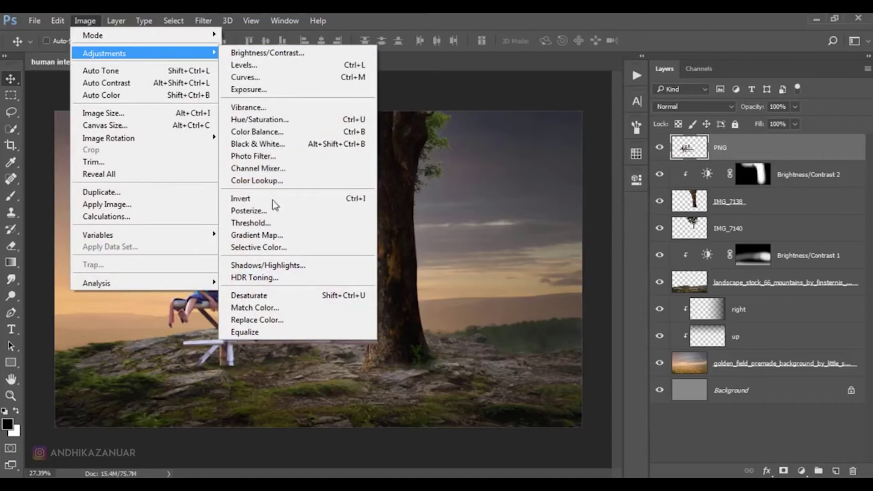
pyautogui.click(290, 268)
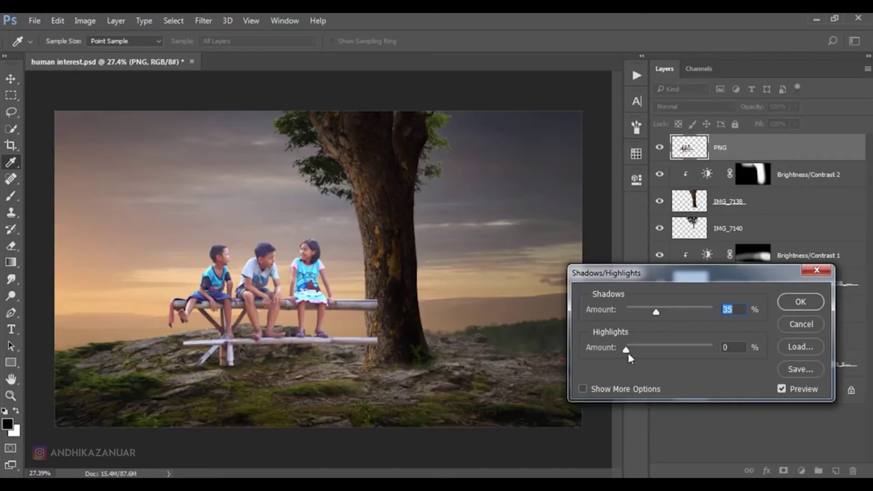
pyautogui.moveTo(626, 349); pyautogui.dragTo(635, 350)
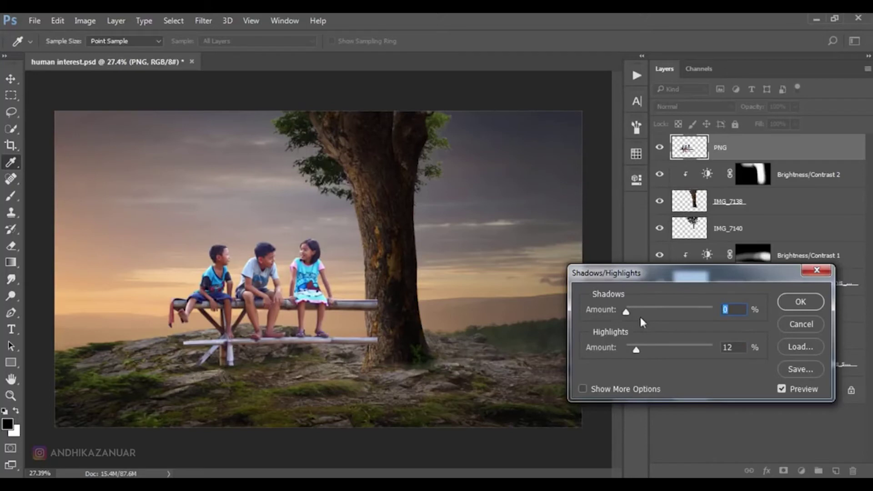
pyautogui.click(781, 389)
pyautogui.click(798, 304)
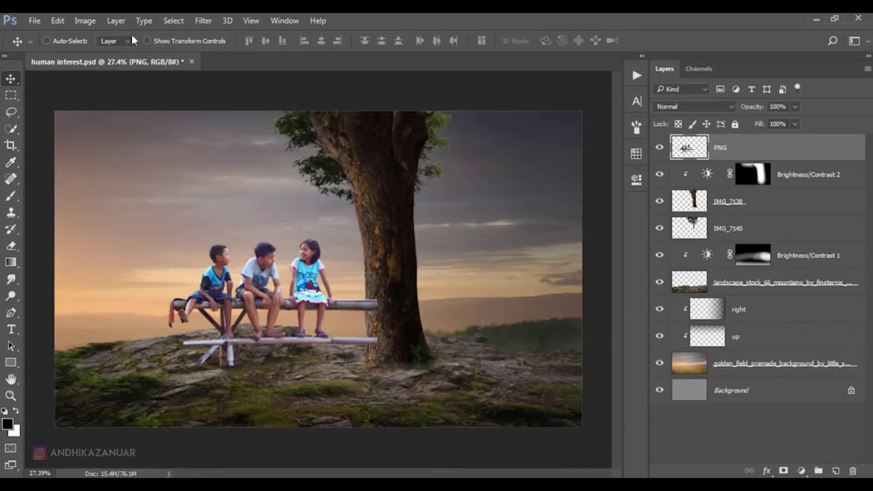
# Apply Brightness/Contrast to the children layer with brightness -26 and contrast 10.
pyautogui.click(95, 21)
pyautogui.moveTo(136, 53)
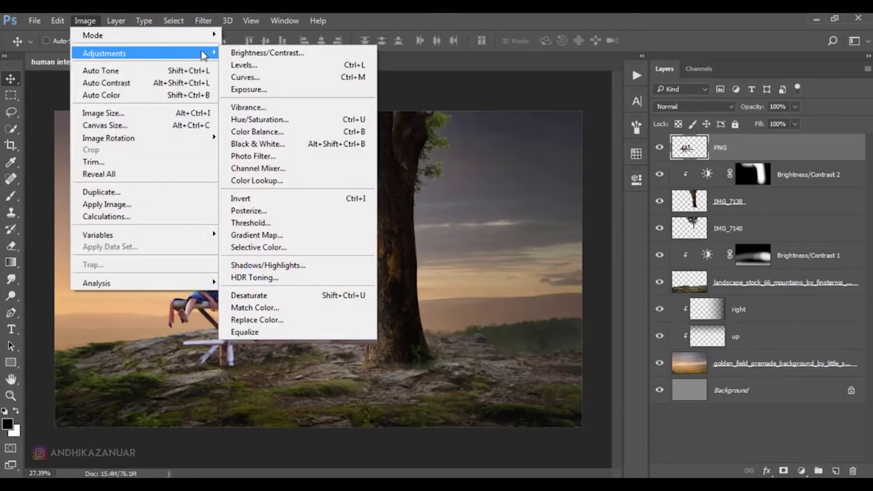
pyautogui.click(226, 54)
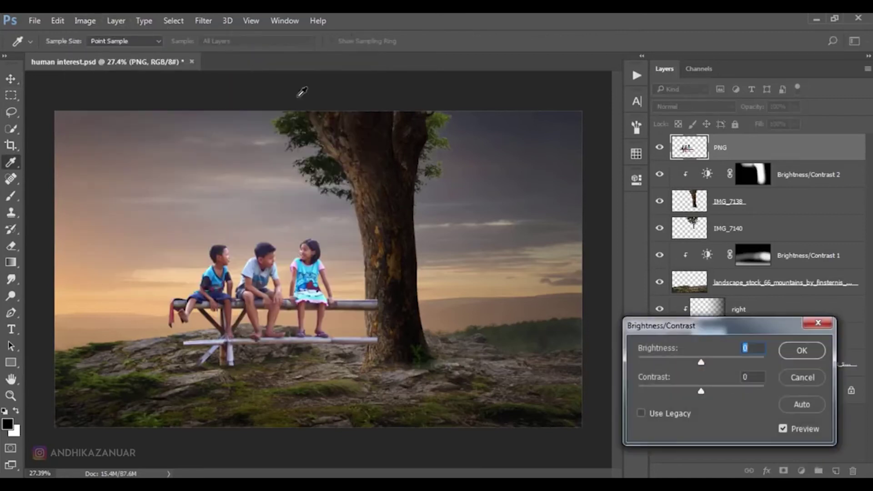
pyautogui.moveTo(698, 359); pyautogui.dragTo(688, 359)
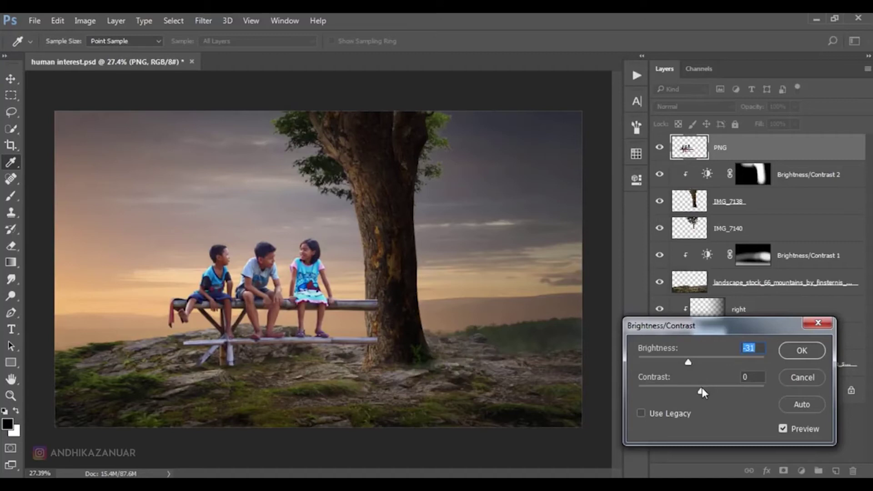
pyautogui.moveTo(703, 389); pyautogui.dragTo(719, 391)
pyautogui.moveTo(688, 361); pyautogui.dragTo(690, 361)
pyautogui.click(781, 425)
pyautogui.click(801, 351)
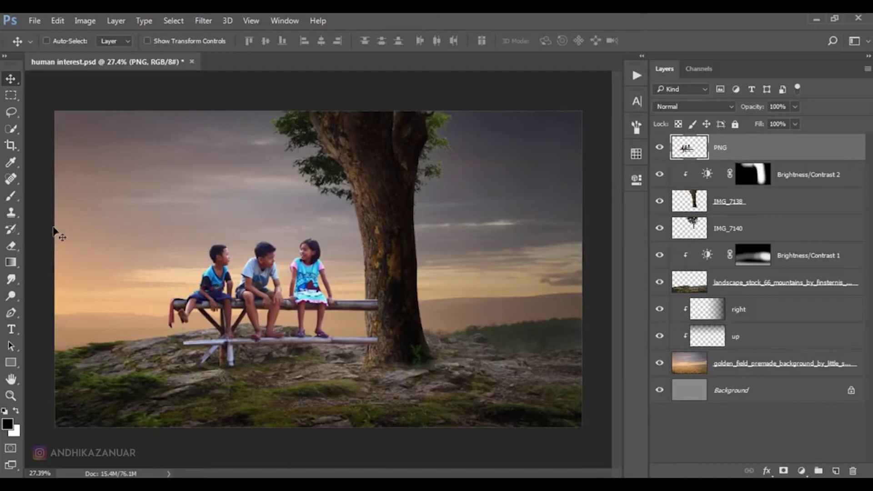
# Zoom in and set up the Eraser with a hard round tip at size 70.
pyautogui.click(12, 246)
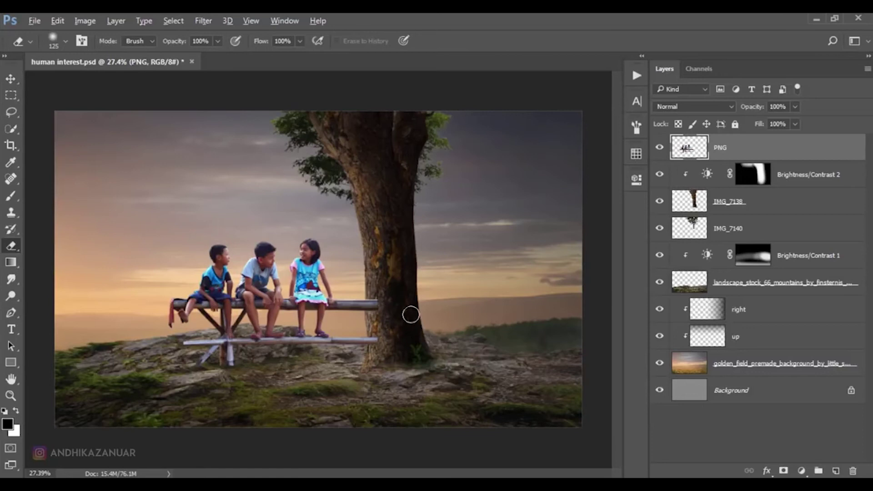
pyautogui.scroll(1, 344, 338)
pyautogui.scroll(2, 344, 337)
pyautogui.scroll(3, 373, 341)
pyautogui.scroll(2, 409, 343)
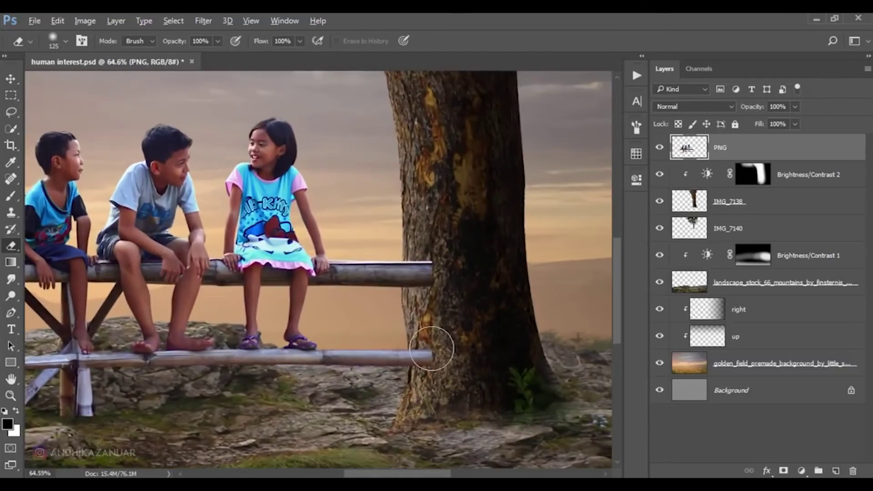
pyautogui.scroll(2, 439, 341)
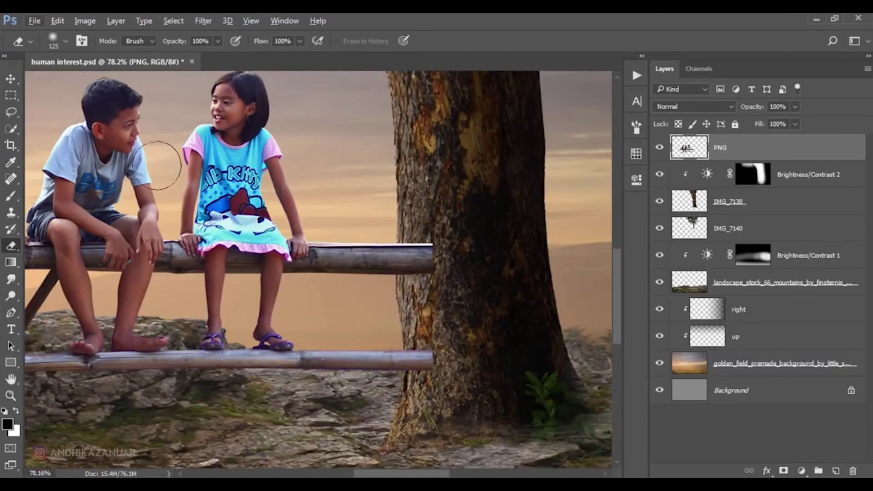
pyautogui.click(53, 50)
pyautogui.click(42, 142)
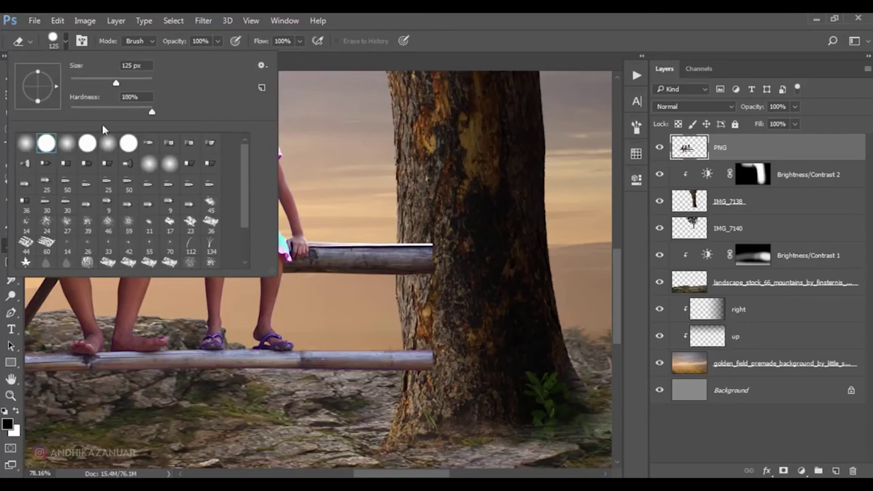
pyautogui.moveTo(146, 111); pyautogui.dragTo(141, 111)
pyautogui.press('Return')
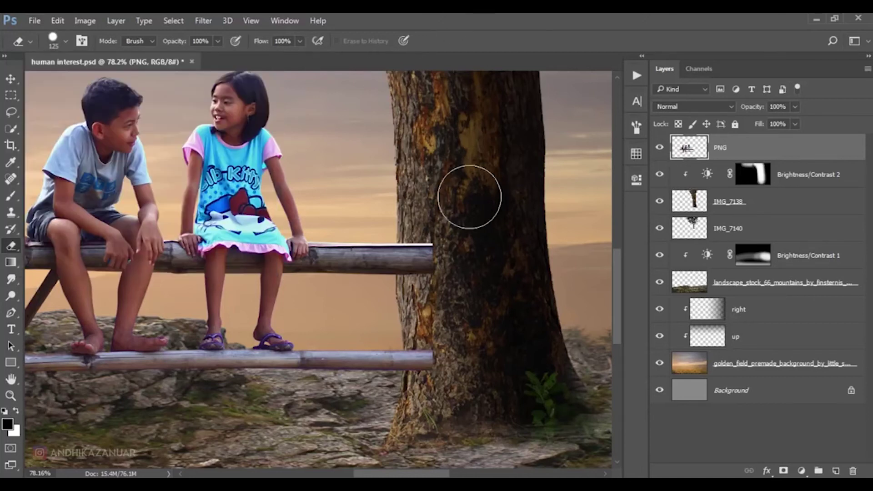
pyautogui.press('[')
pyautogui.press('[')
pyautogui.press('[')
# Erase the upper and lower bench ends along the tree trunk edge.
pyautogui.moveTo(441, 226); pyautogui.dragTo(447, 294)
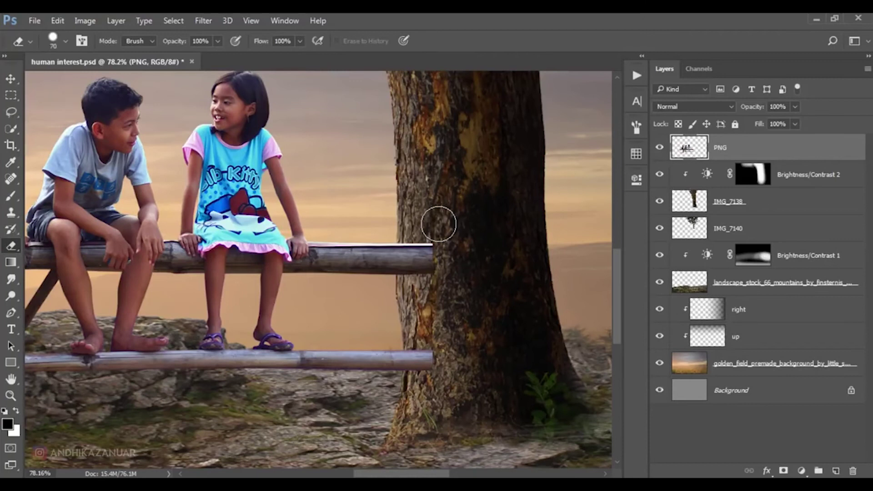
pyautogui.press('[')
pyautogui.press('[')
pyautogui.moveTo(444, 335); pyautogui.dragTo(436, 383)
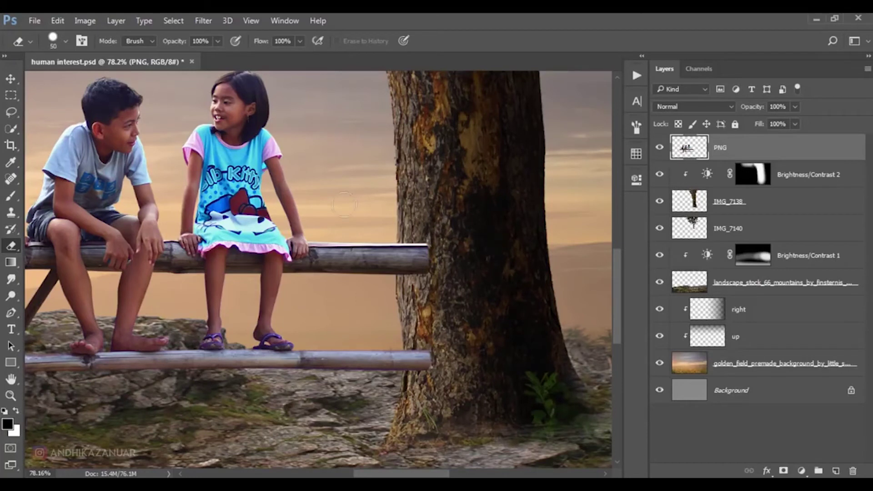
pyautogui.click(11, 78)
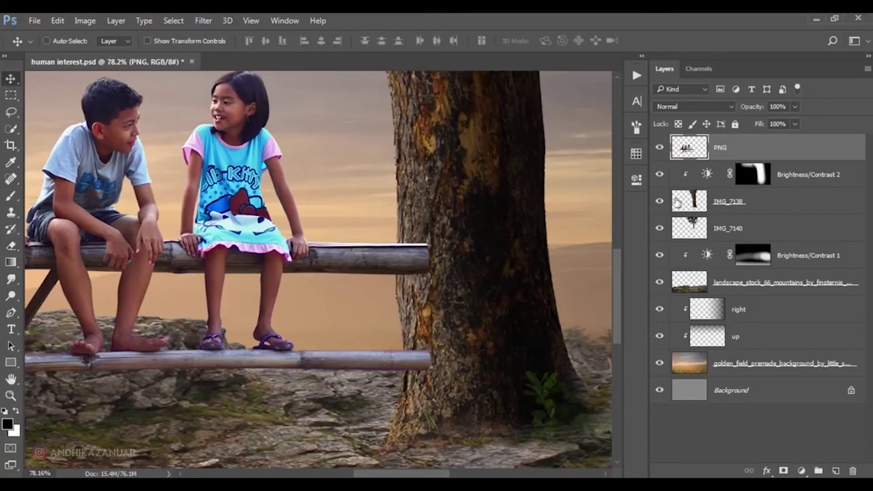
# Burn the IMG_7138 trunk near both bench ends at midtones, 19% exposure.
pyautogui.click(719, 205)
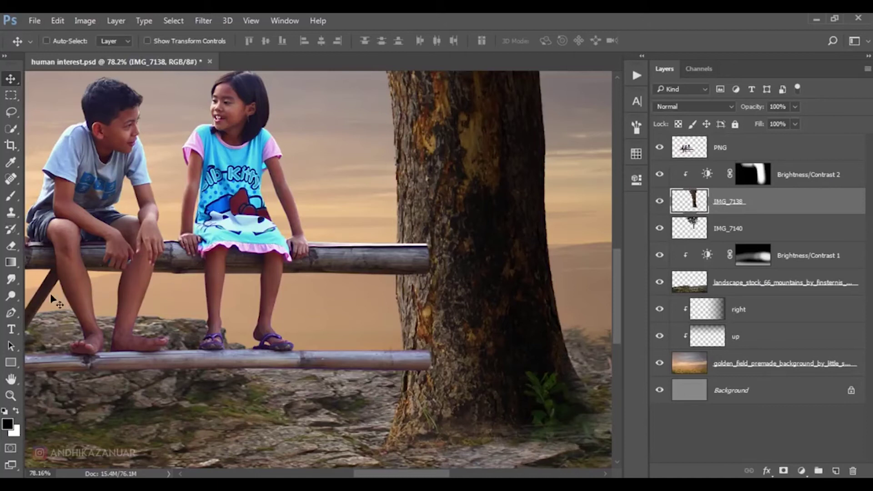
pyautogui.click(14, 295)
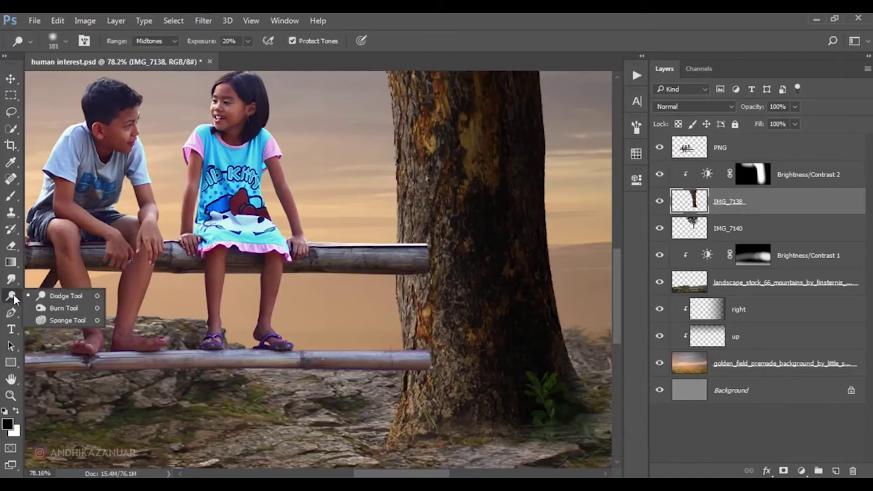
pyautogui.click(41, 307)
pyautogui.click(155, 41)
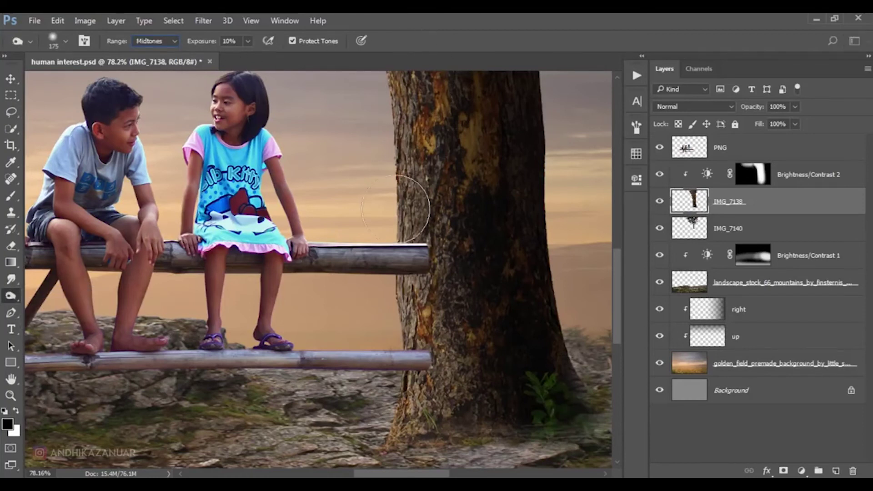
pyautogui.moveTo(404, 246); pyautogui.dragTo(417, 253)
pyautogui.press('[')
pyautogui.press('[')
pyautogui.press('[')
pyautogui.press('[')
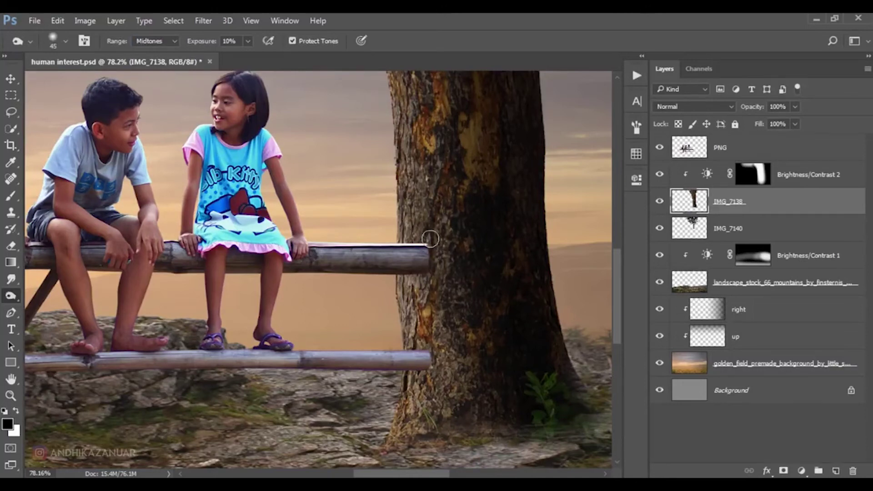
pyautogui.moveTo(427, 372); pyautogui.dragTo(420, 358)
pyautogui.moveTo(248, 41); pyautogui.dragTo(315, 49)
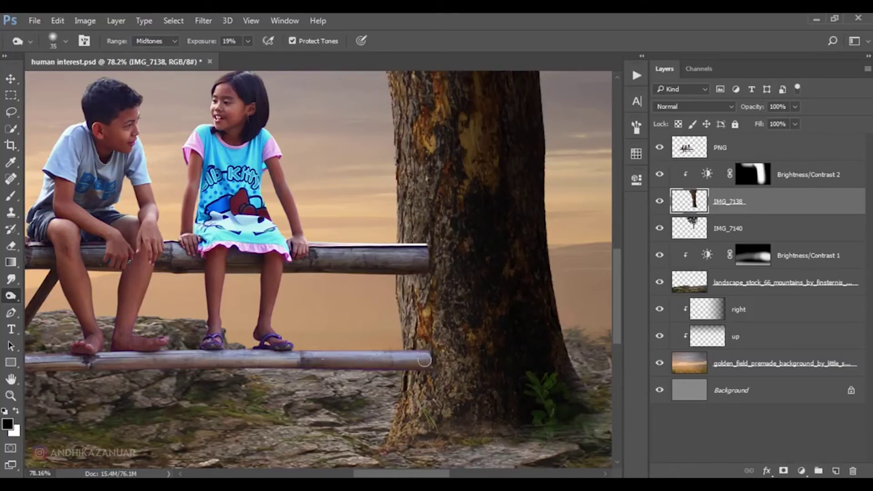
pyautogui.press(']')
pyautogui.press(']')
pyautogui.press(']')
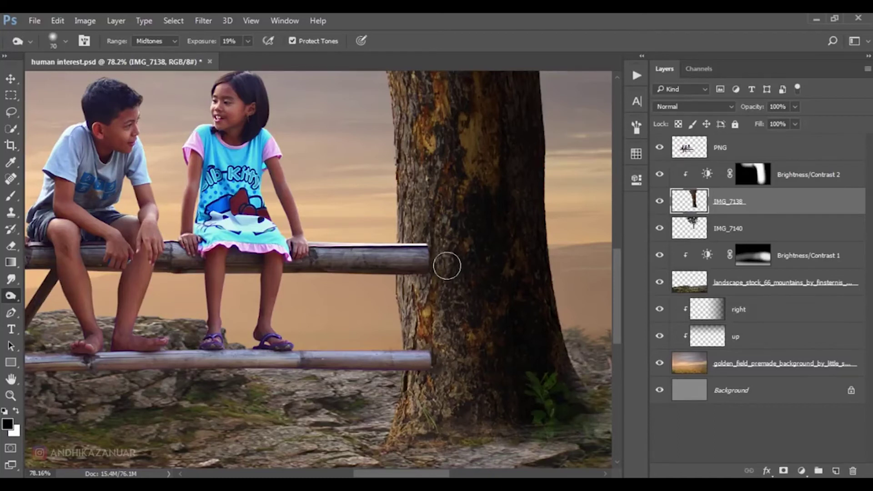
pyautogui.press('[')
pyautogui.press('[')
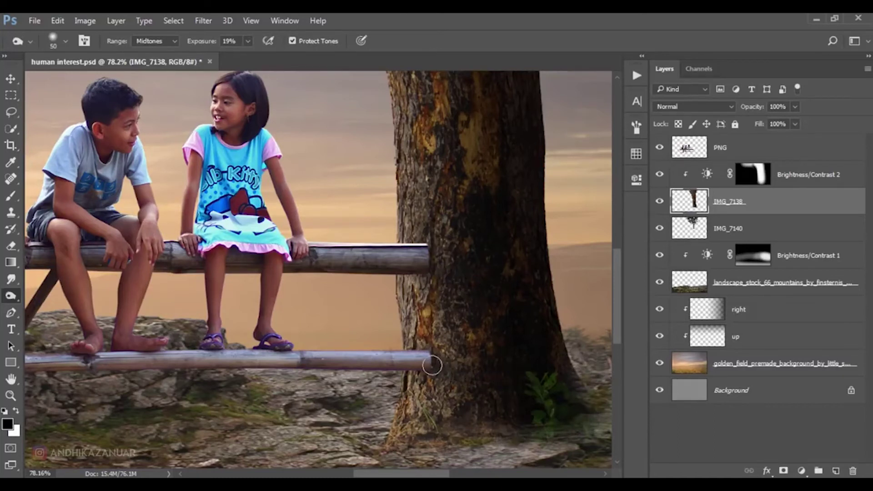
# Switch to the Dodge tool at size 150 and lighten the trunk's lower left edge.
pyautogui.scroll(1, 495, 386)
pyautogui.scroll(2, 489, 375)
pyautogui.scroll(1, 481, 364)
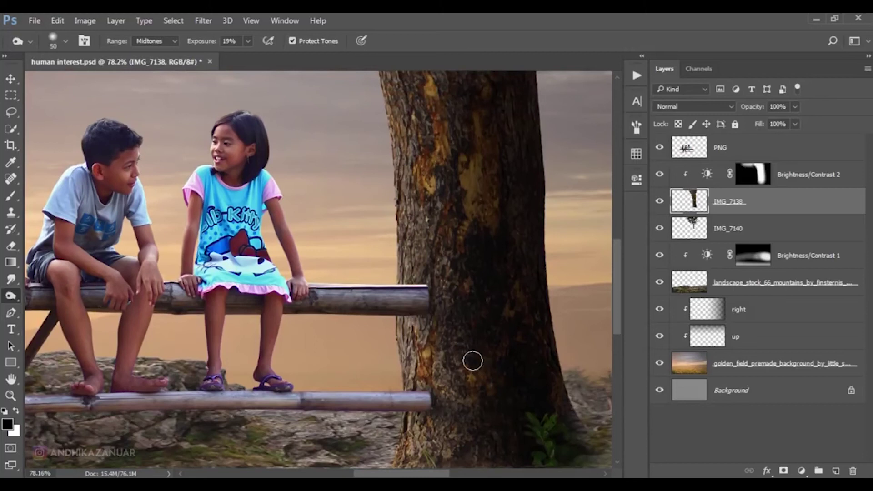
pyautogui.scroll(-3, 524, 349)
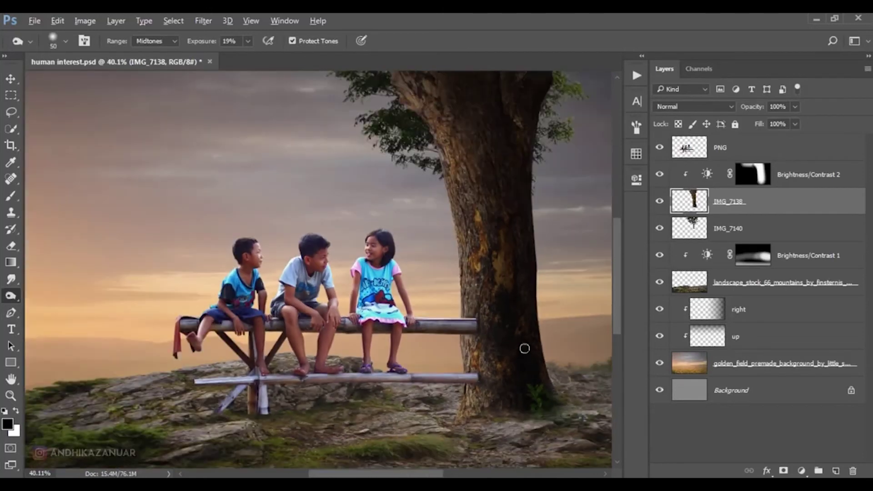
pyautogui.scroll(2, 518, 357)
pyautogui.scroll(1, 511, 370)
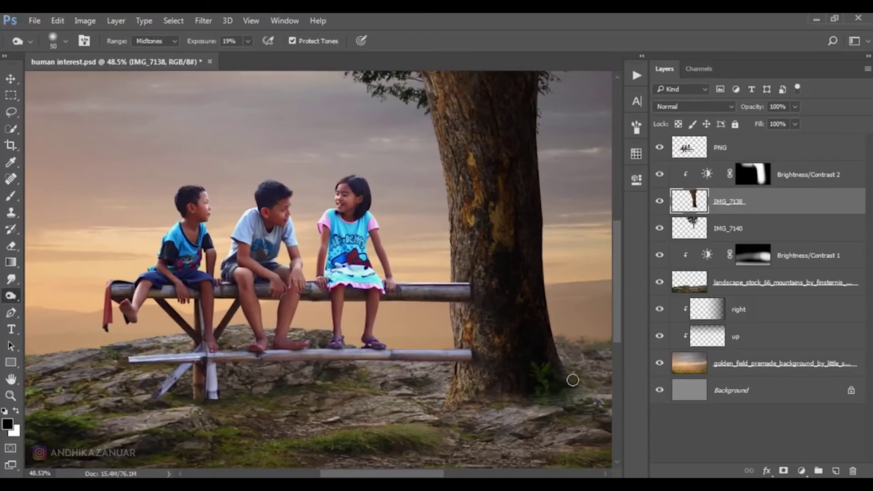
pyautogui.scroll(1, 545, 371)
pyautogui.rightClick(11, 296)
pyautogui.click(45, 296)
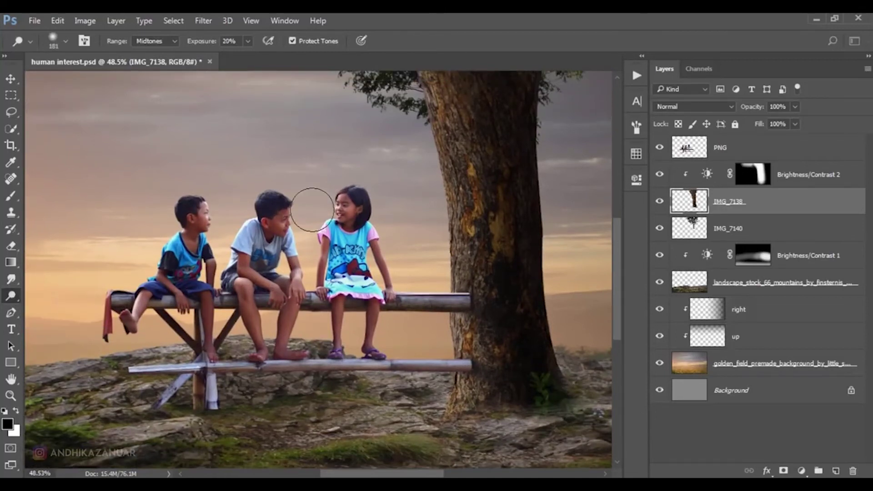
pyautogui.press('[')
pyautogui.press('[')
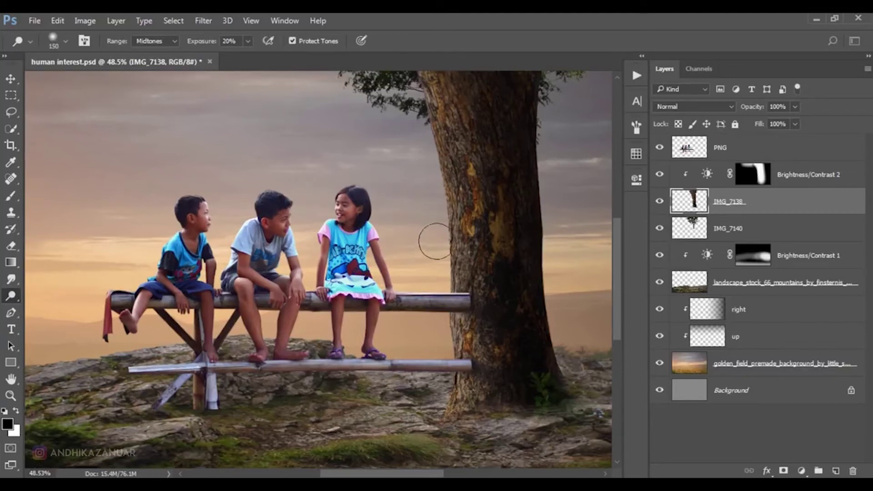
pyautogui.moveTo(440, 328)
pyautogui.mouseDown()
pyautogui.moveTo(430, 157)
pyautogui.moveTo(443, 318)
pyautogui.mouseUp()
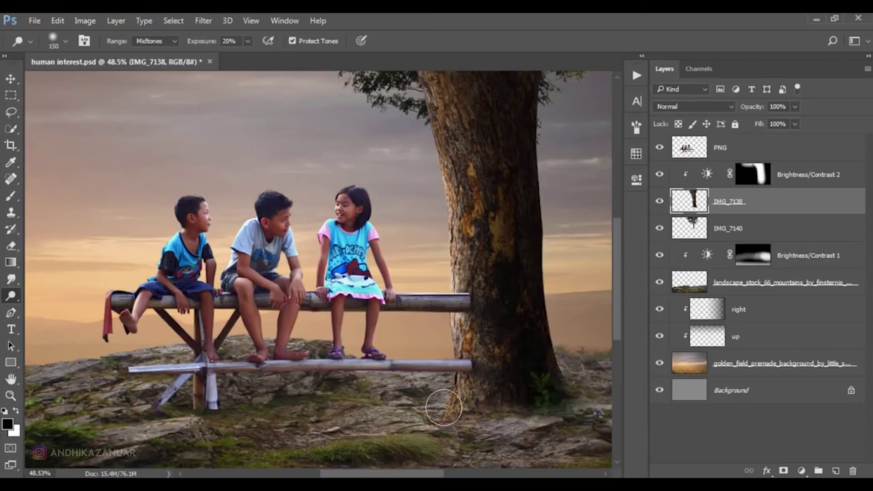
# Dodge the trunk's left edge further up the tree.
pyautogui.scroll(2, 436, 300)
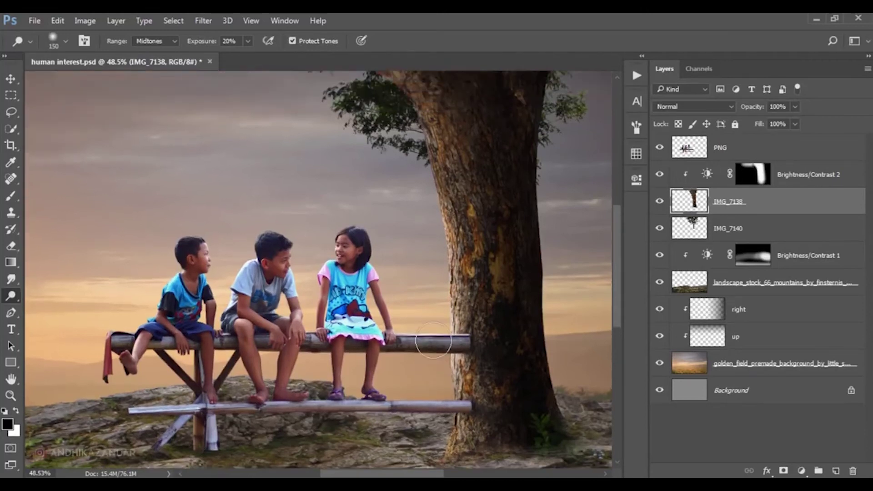
pyautogui.scroll(1, 437, 318)
pyautogui.scroll(1, 434, 319)
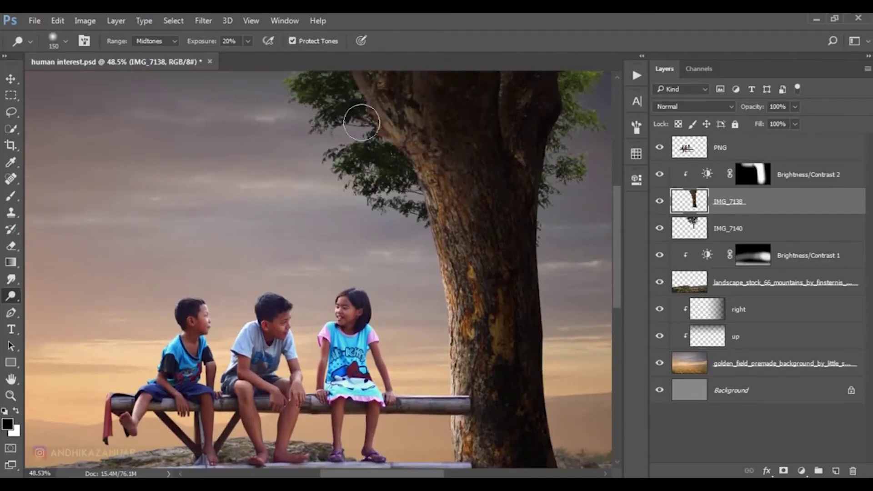
pyautogui.moveTo(422, 230)
pyautogui.mouseDown()
pyautogui.moveTo(450, 336)
pyautogui.moveTo(405, 136)
pyautogui.moveTo(418, 330)
pyautogui.moveTo(392, 227)
pyautogui.mouseUp()
pyautogui.scroll(-1, 392, 227)
pyautogui.scroll(-1, 409, 234)
pyautogui.scroll(-1, 445, 243)
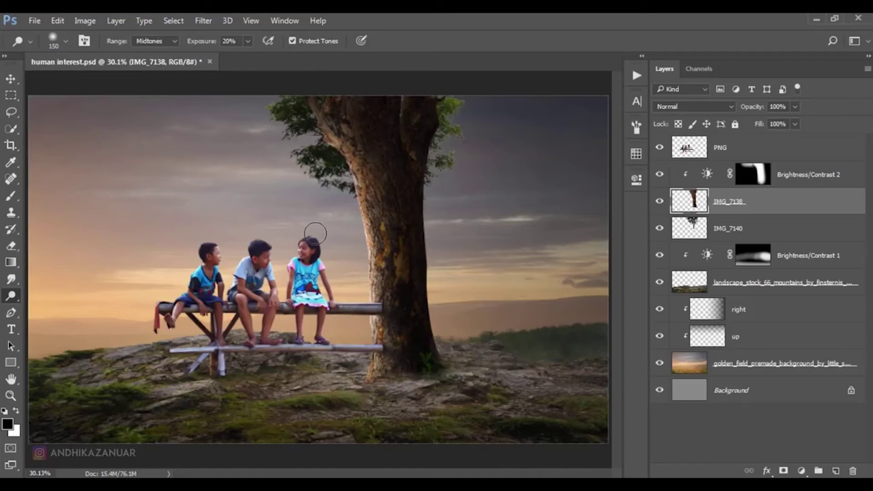
# Select the children PNG layer, zoom in and set the dodge brush to size 50.
pyautogui.click(689, 147)
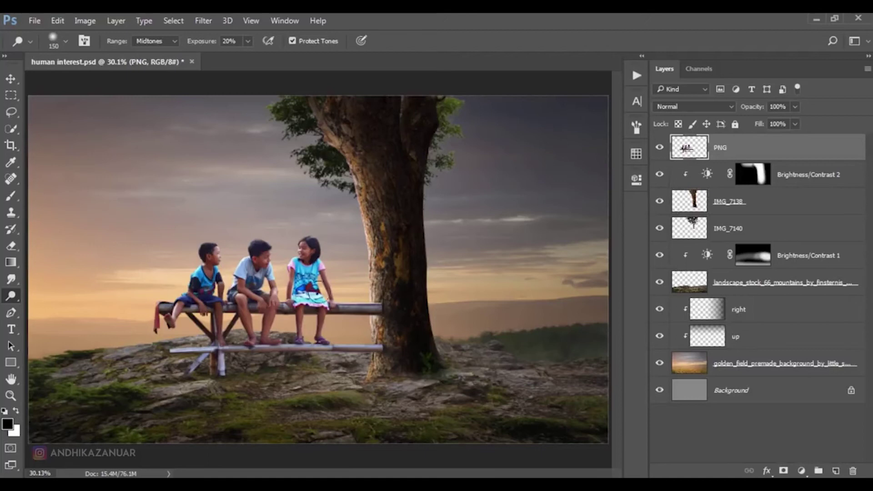
pyautogui.scroll(3, 234, 302)
pyautogui.scroll(2, 234, 302)
pyautogui.scroll(2, 273, 291)
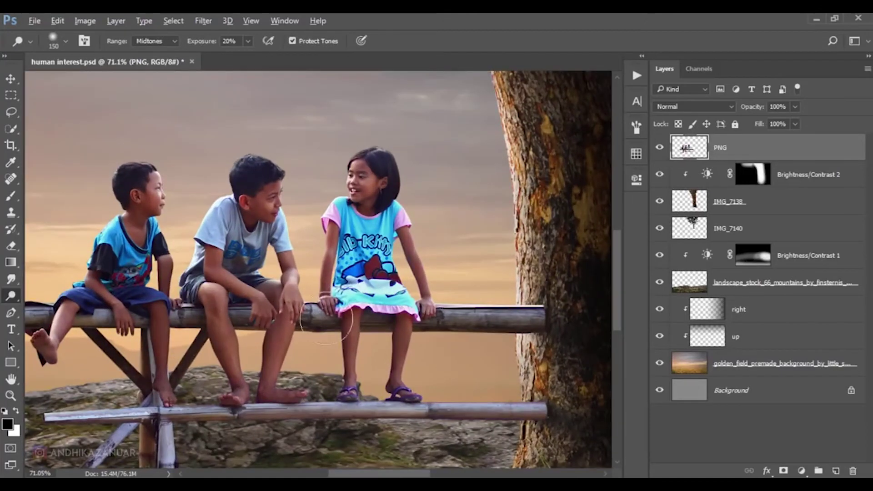
pyautogui.press('[')
pyautogui.press('[')
pyautogui.press('[')
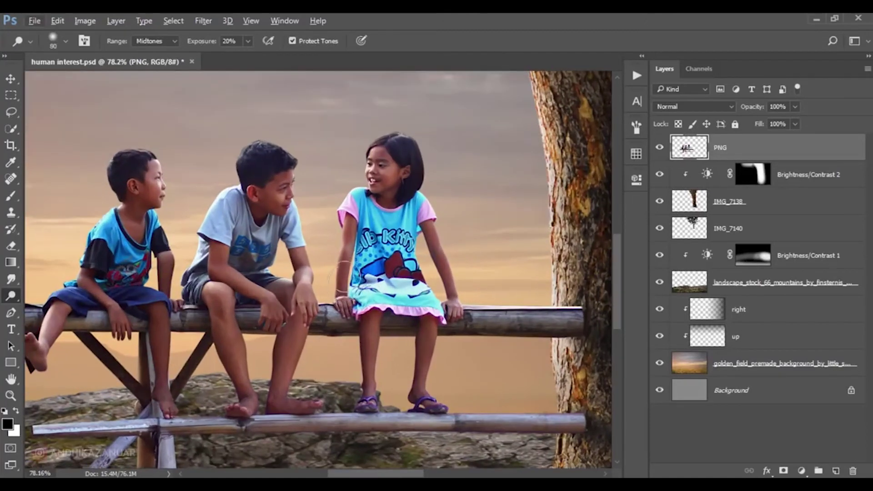
pyautogui.press('[')
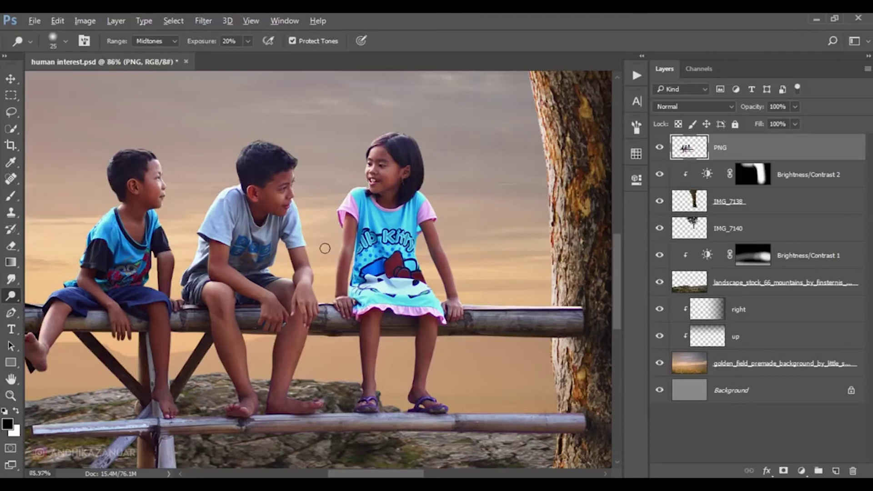
pyautogui.scroll(2, 324, 248)
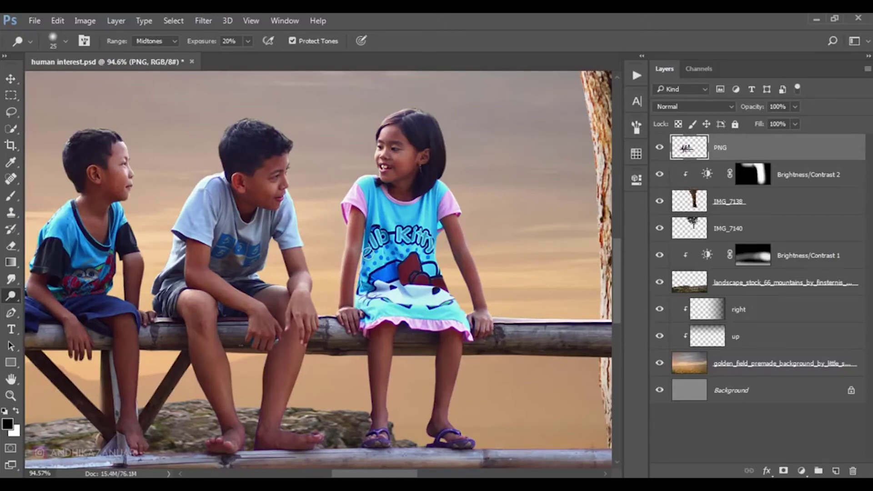
pyautogui.press(']')
pyautogui.press(']')
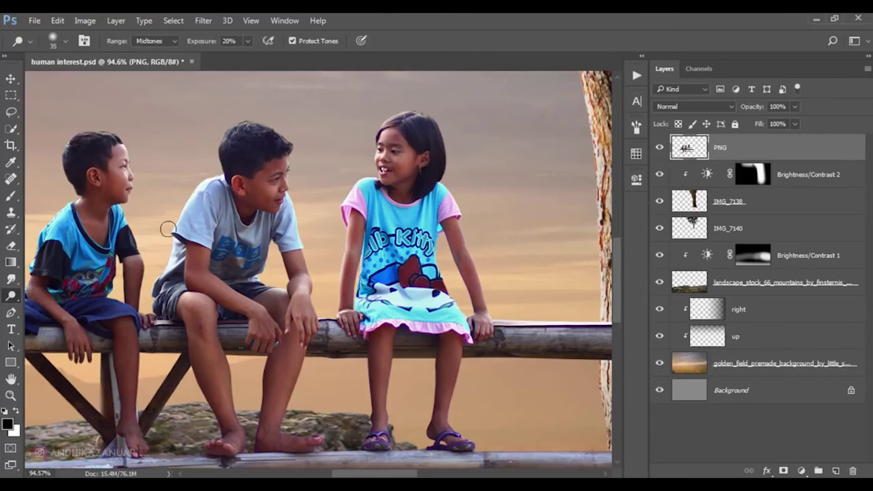
pyautogui.press(']')
pyautogui.press(']')
pyautogui.press(']')
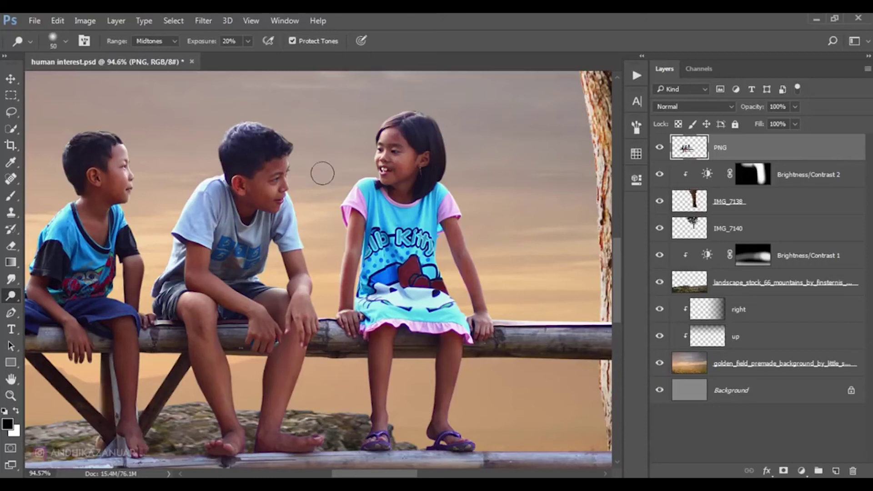
pyautogui.moveTo(292, 209); pyautogui.dragTo(452, 204)
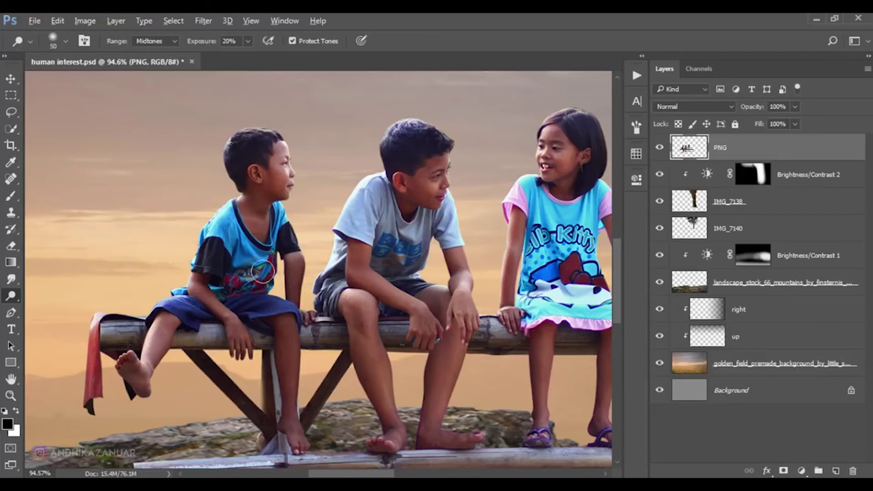
# Dodge the lower bench pole lighter along its length.
pyautogui.scroll(-3, 302, 272)
pyautogui.scroll(-2, 302, 273)
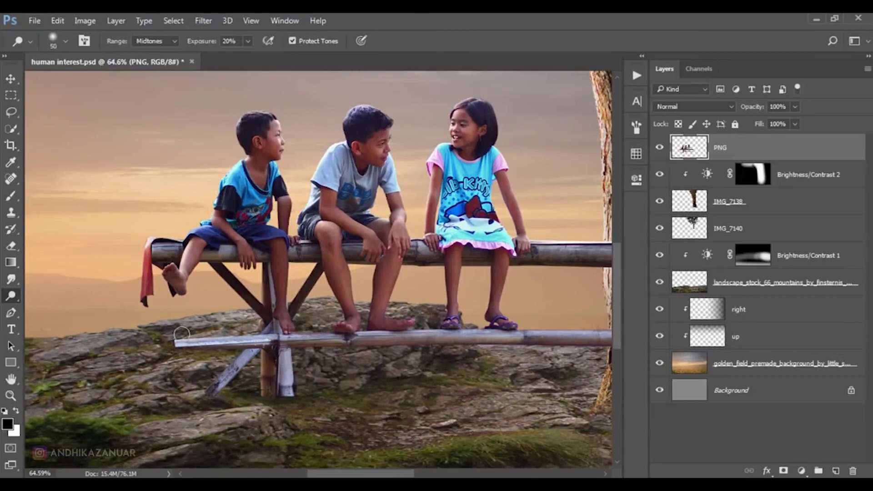
pyautogui.hscroll(2, 507, 329)
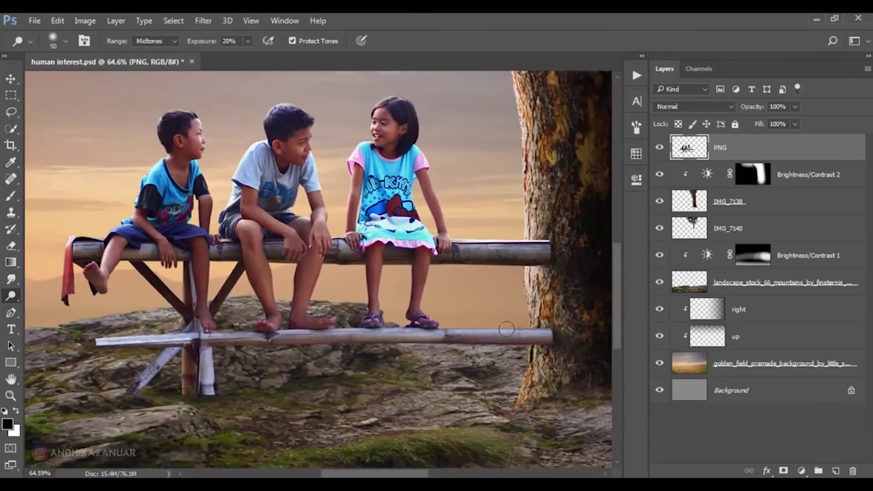
pyautogui.moveTo(453, 329); pyautogui.dragTo(517, 329)
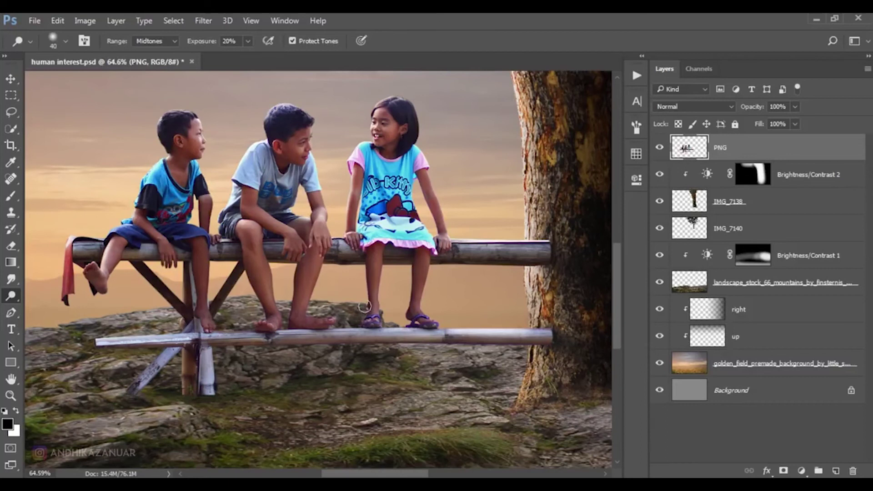
pyautogui.moveTo(351, 323)
pyautogui.mouseDown()
pyautogui.moveTo(390, 332)
pyautogui.moveTo(250, 329)
pyautogui.moveTo(148, 339)
pyautogui.mouseUp()
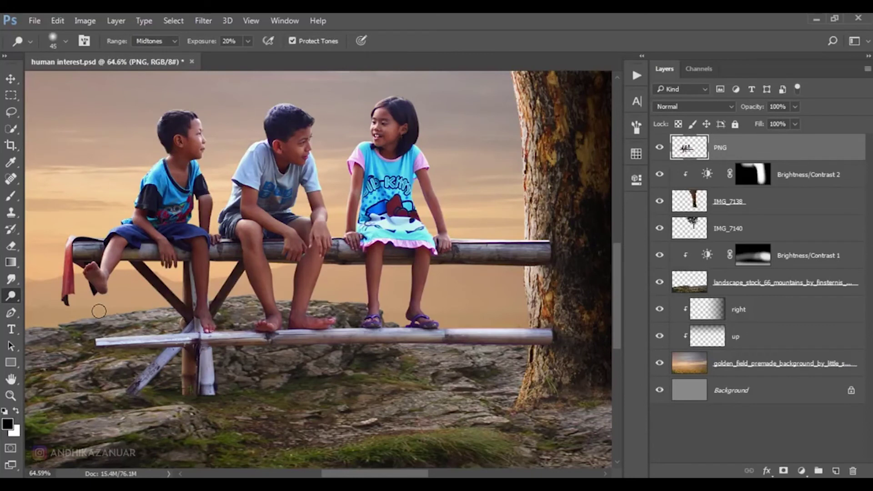
pyautogui.rightClick(12, 296)
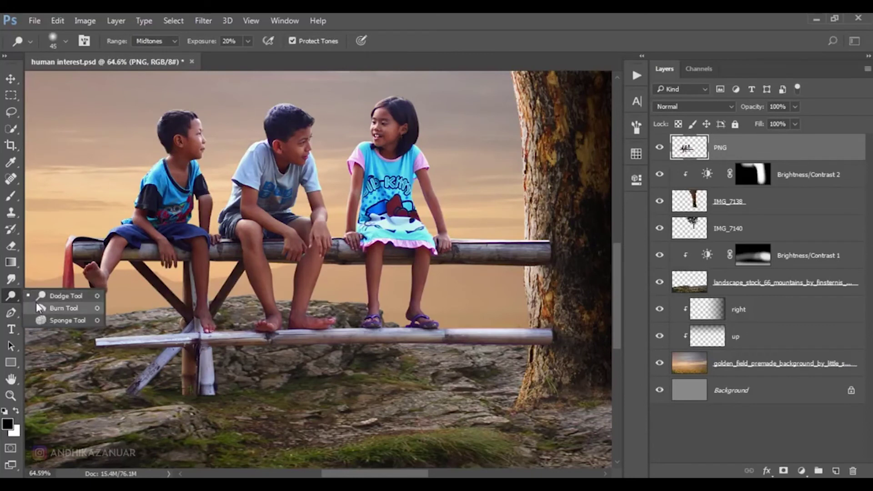
# Burn the bench legs and the left part of the lower bar.
pyautogui.click(37, 304)
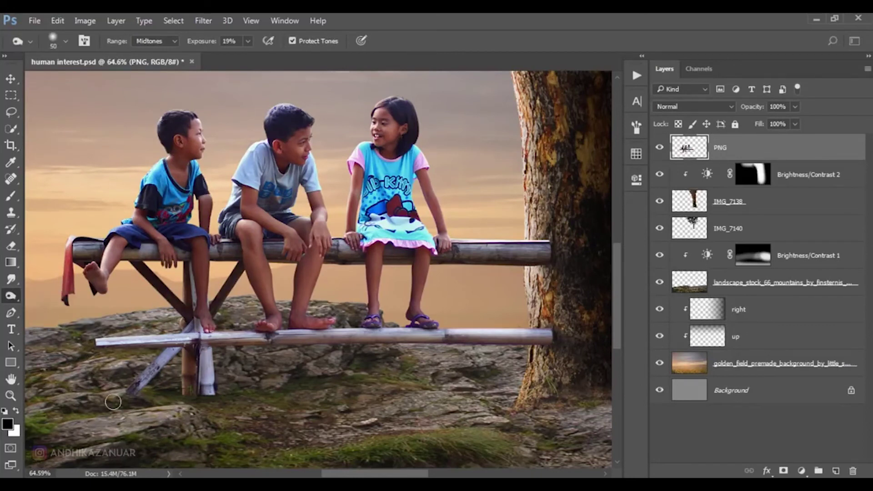
pyautogui.press(']')
pyautogui.press(']')
pyautogui.moveTo(166, 362); pyautogui.dragTo(154, 386)
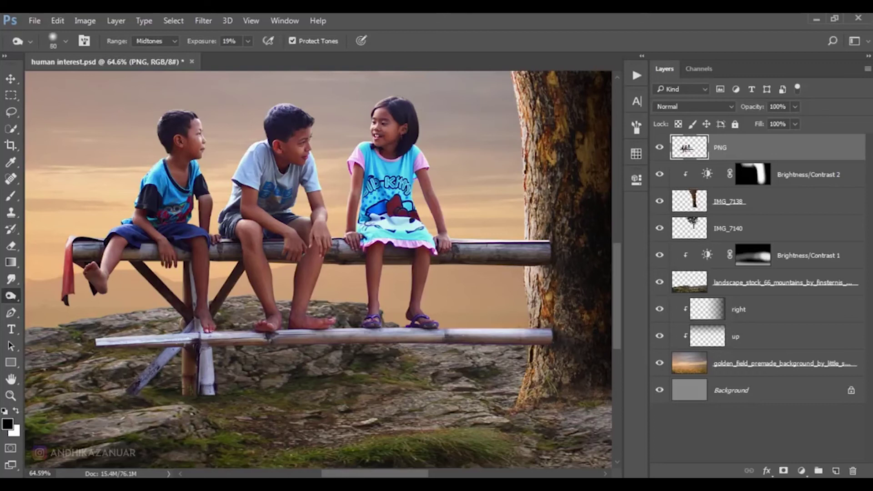
pyautogui.moveTo(204, 357); pyautogui.dragTo(205, 389)
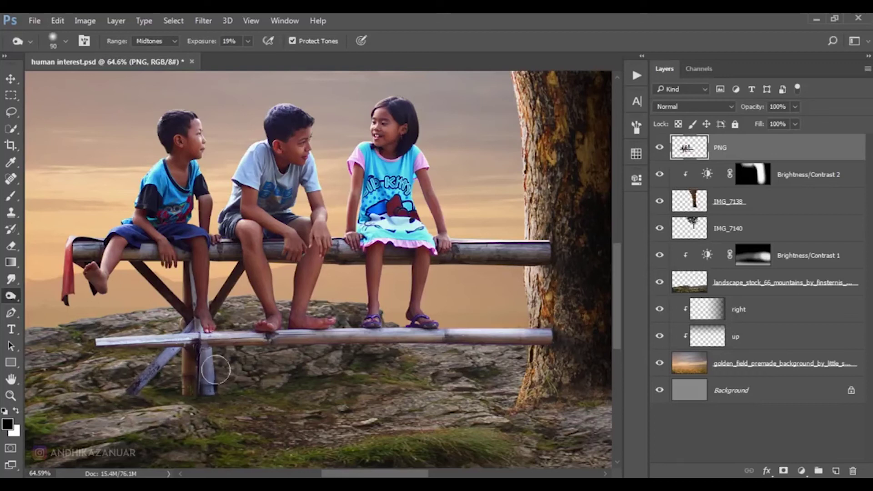
pyautogui.moveTo(222, 352); pyautogui.dragTo(182, 364)
# Burn the rest of the lower bar, the rocks around the legs and the lower plank.
pyautogui.press('[')
pyautogui.press('[')
pyautogui.moveTo(396, 353); pyautogui.dragTo(474, 347)
pyautogui.moveTo(336, 346); pyautogui.dragTo(408, 352)
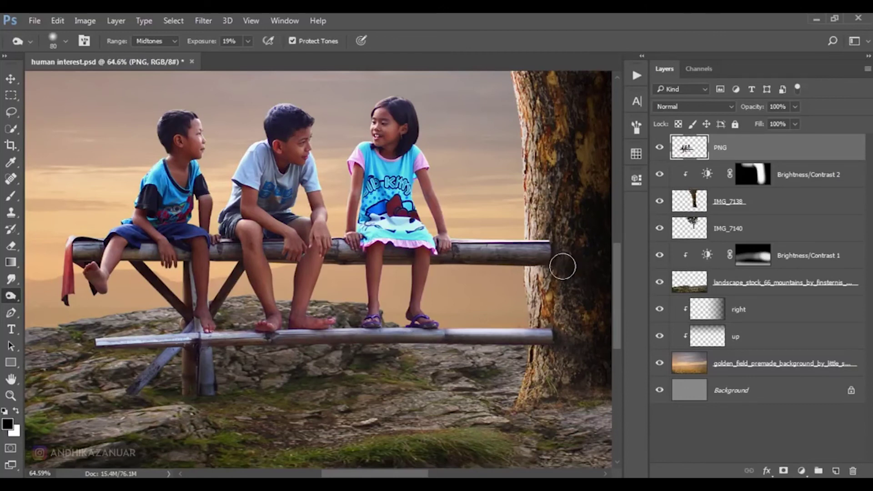
pyautogui.press(']')
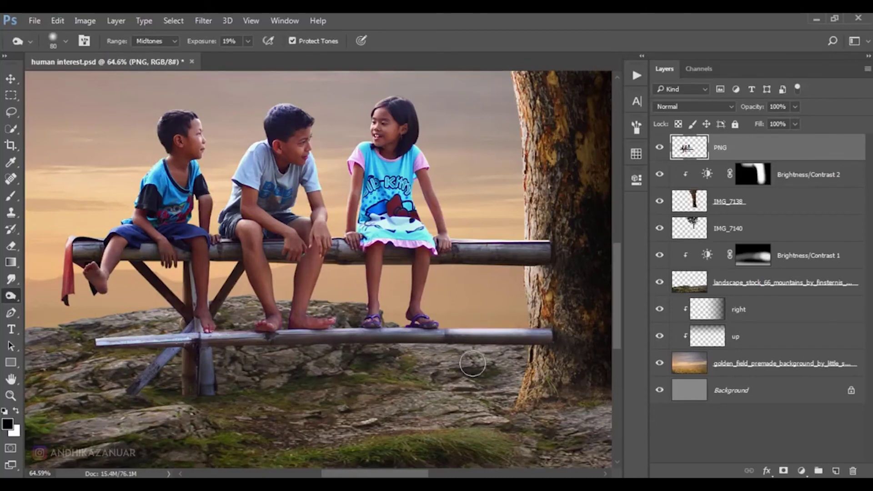
pyautogui.press(']')
pyautogui.moveTo(274, 376)
pyautogui.mouseDown()
pyautogui.moveTo(201, 384)
pyautogui.moveTo(300, 373)
pyautogui.moveTo(201, 346)
pyautogui.moveTo(238, 353)
pyautogui.mouseUp()
pyautogui.moveTo(114, 340); pyautogui.dragTo(187, 323)
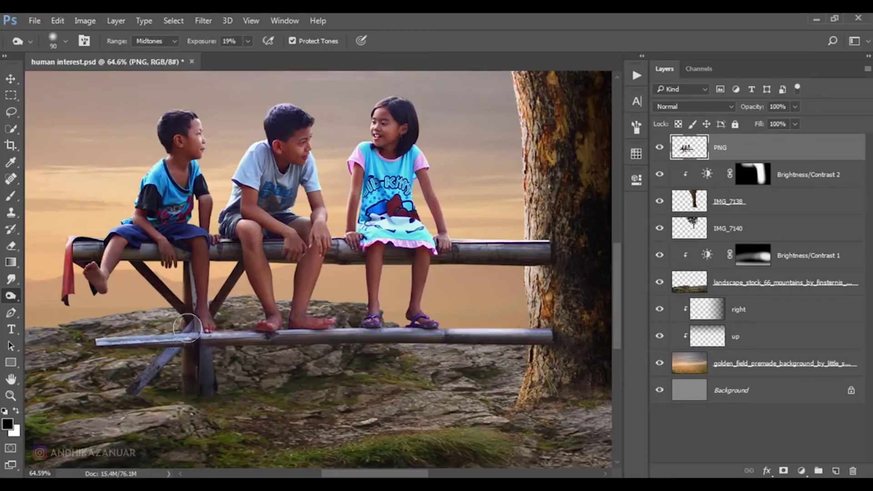
# Fit the image to the window and apply a Warming Filter (85) photo filter at 25% density.
pyautogui.click(13, 76)
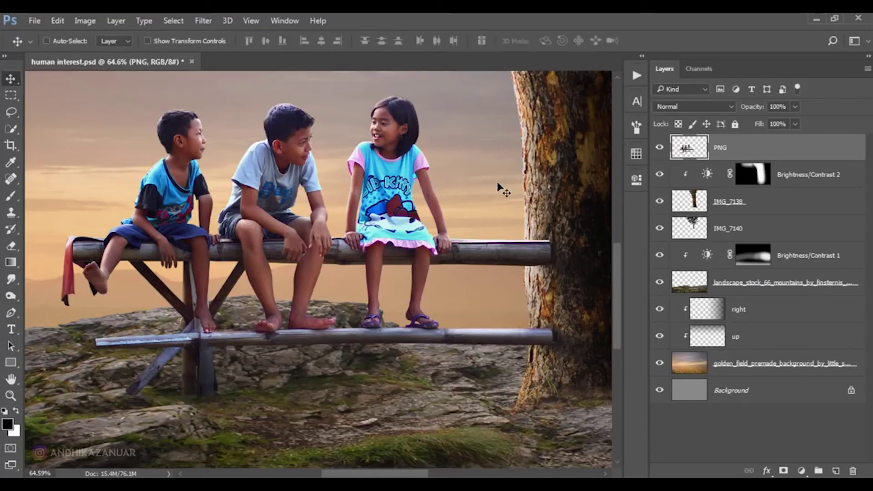
pyautogui.hotkey('ctrl', '0')
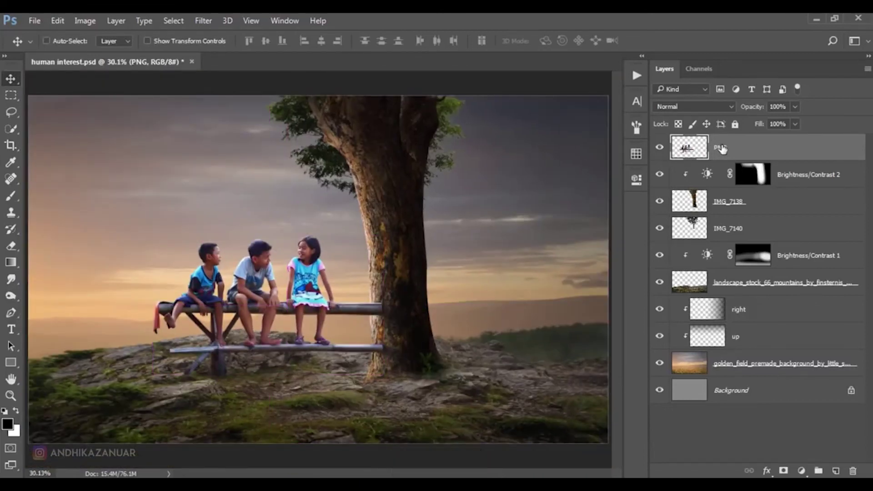
pyautogui.click(89, 22)
pyautogui.moveTo(104, 53)
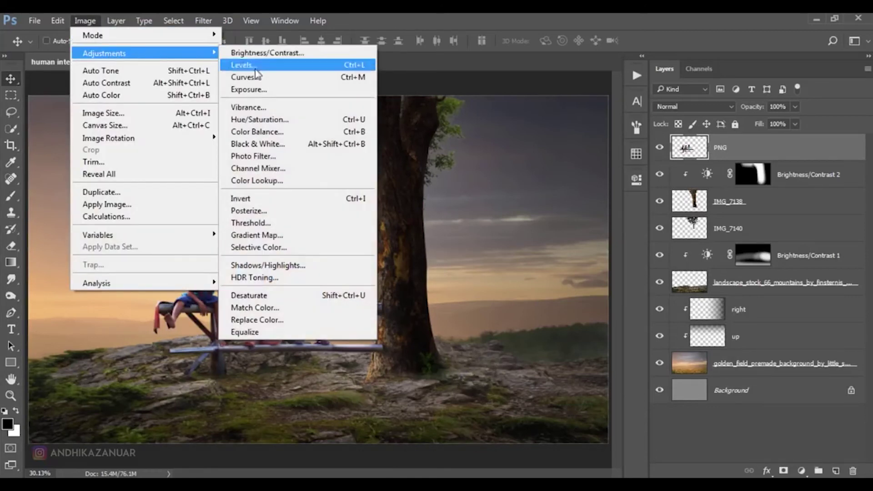
pyautogui.click(253, 155)
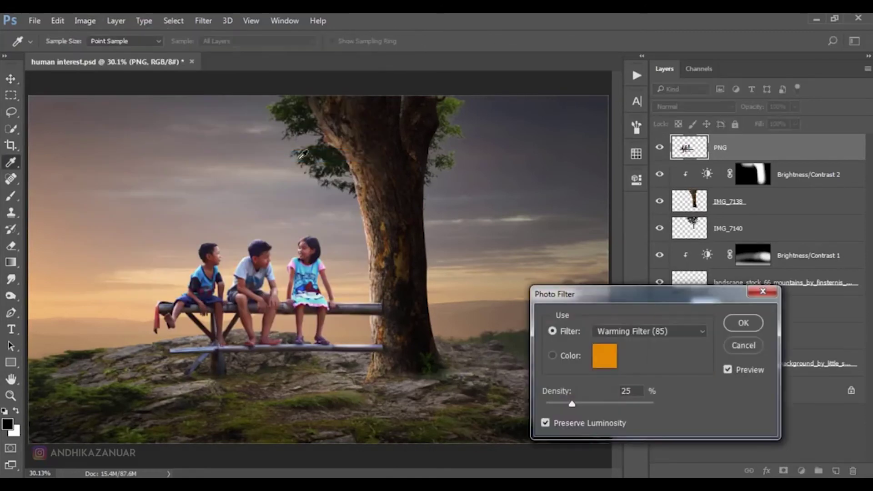
pyautogui.moveTo(590, 303); pyautogui.dragTo(619, 288)
pyautogui.click(693, 317)
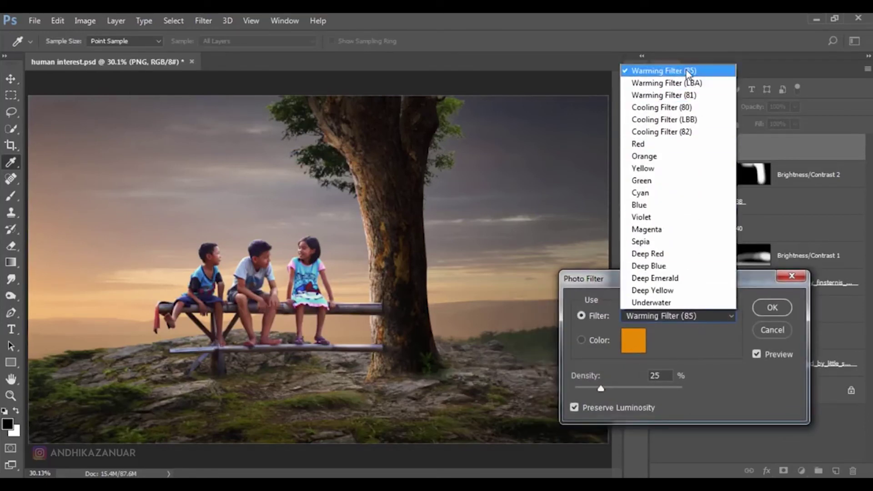
pyautogui.click(687, 72)
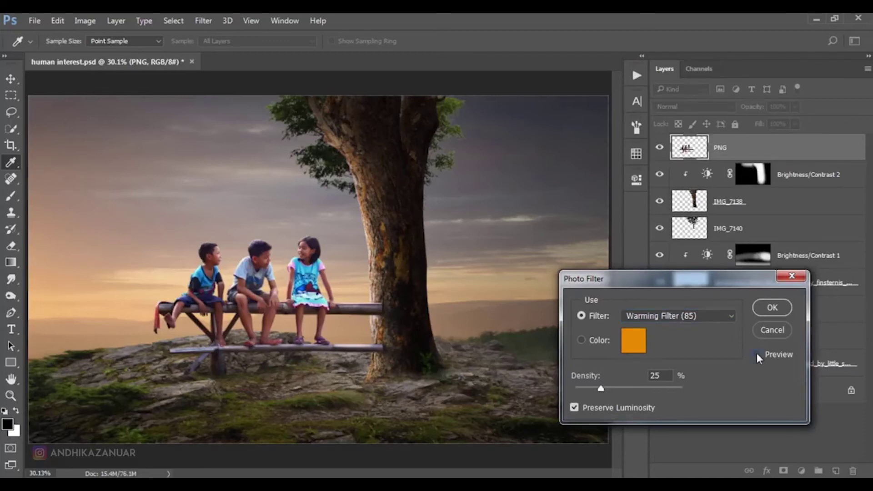
pyautogui.click(771, 307)
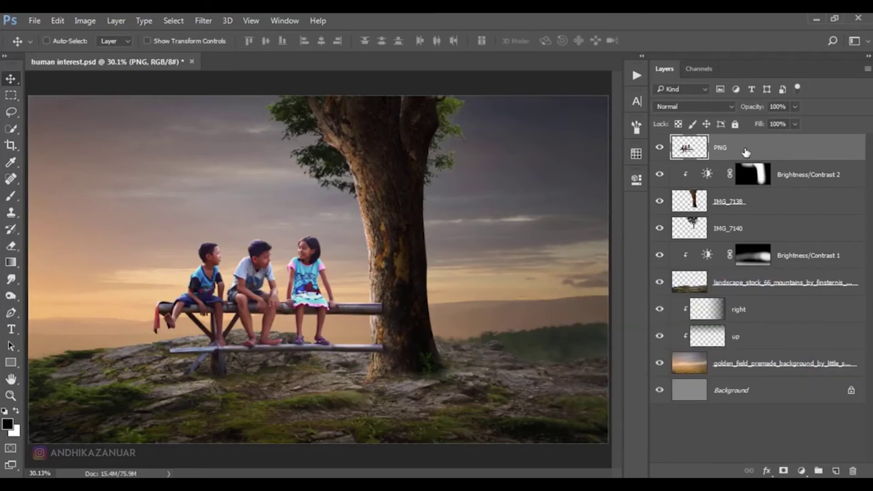
# Duplicate the children layer and name the copy 'shadow'.
pyautogui.moveTo(750, 152); pyautogui.dragTo(832, 470)
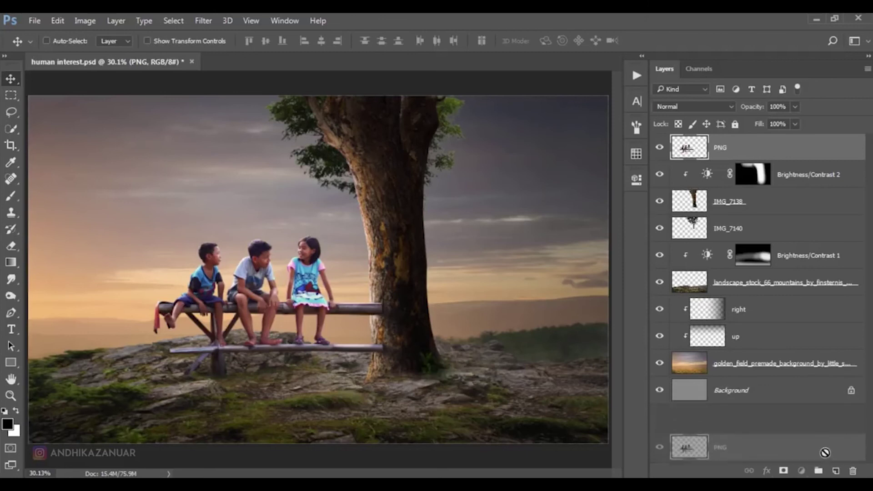
pyautogui.doubleClick(729, 149)
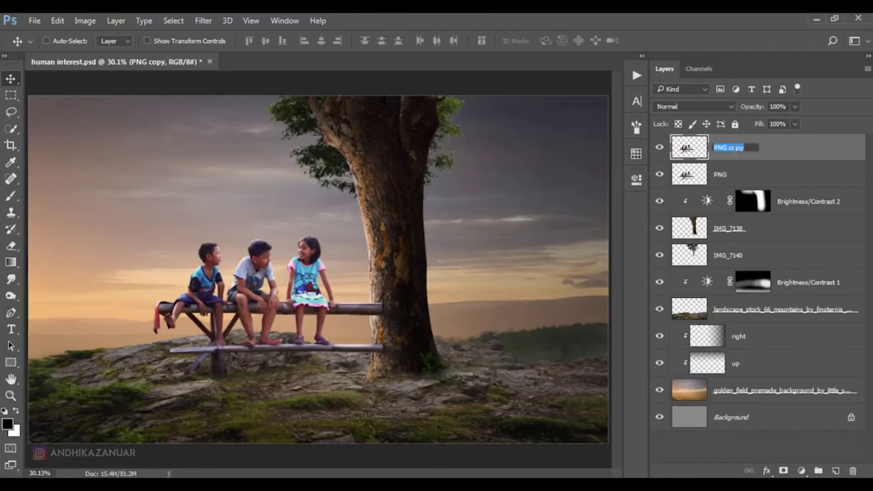
pyautogui.write('shadow')
pyautogui.press('Return')
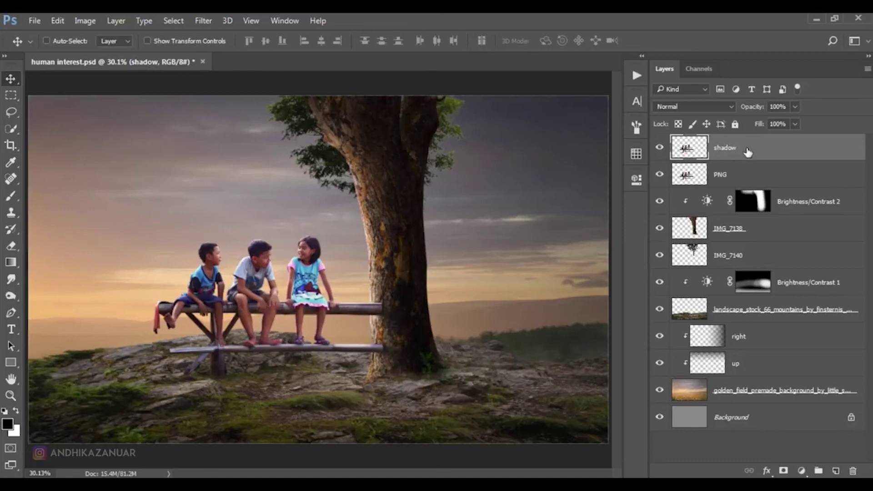
# Turn the shadow copy solid black with Lightness -100 and place it below the children layer.
pyautogui.hotkey('ctrl', 'u')
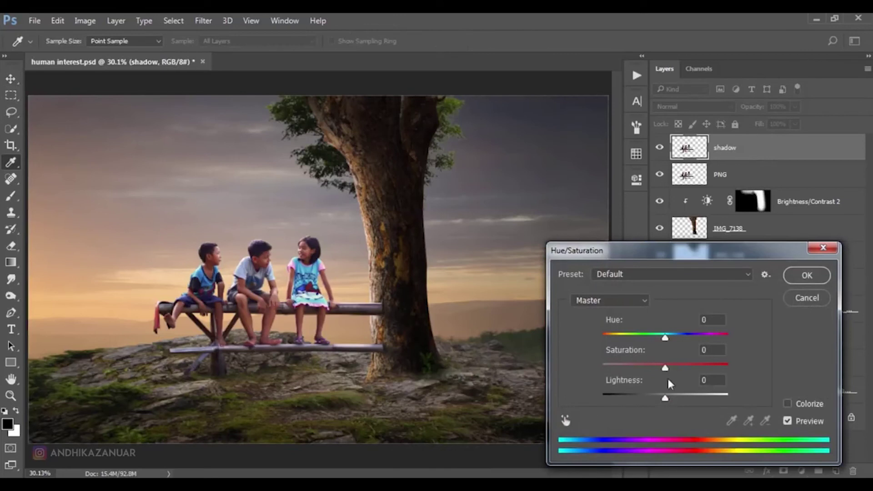
pyautogui.moveTo(665, 399); pyautogui.dragTo(586, 403)
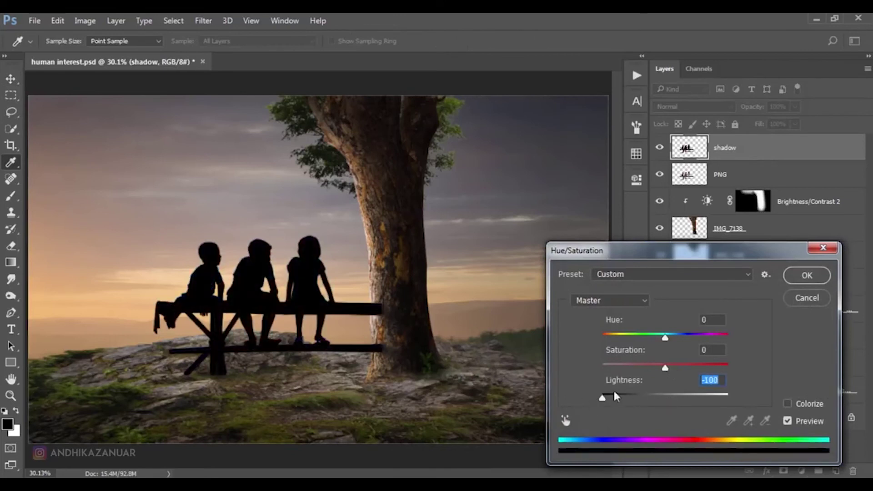
pyautogui.click(807, 274)
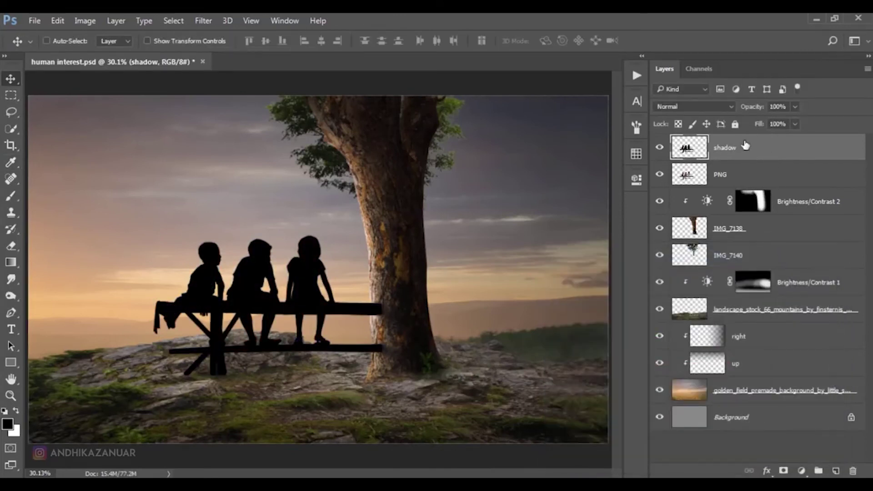
pyautogui.moveTo(747, 150); pyautogui.dragTo(735, 181)
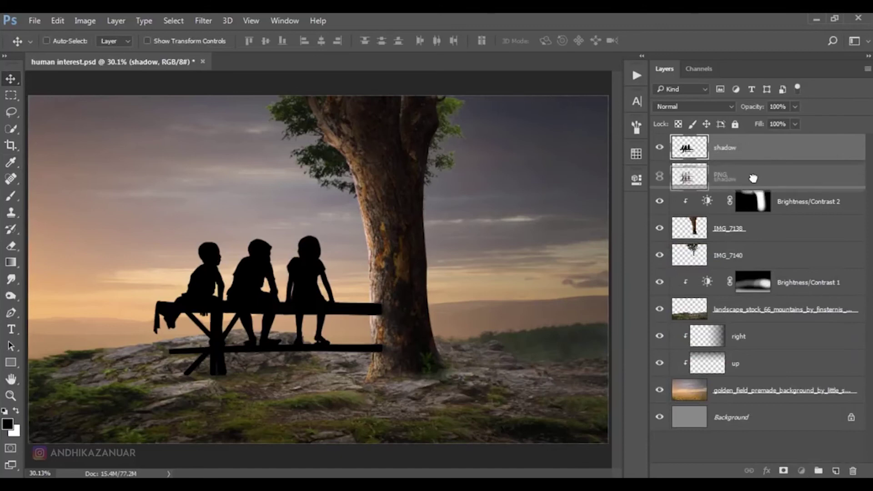
# Distort the silhouette, flipping it onto the rocks and stretching it toward the lower right.
pyautogui.hotkey('ctrl', 't')
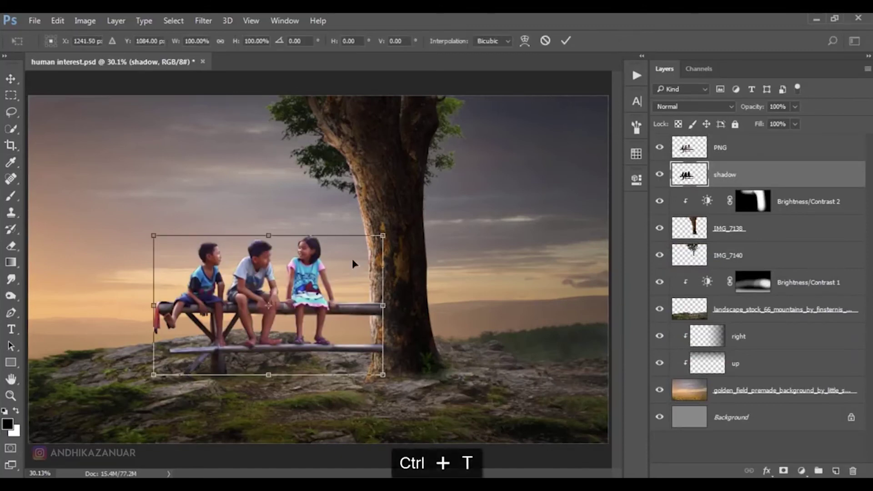
pyautogui.rightClick(319, 267)
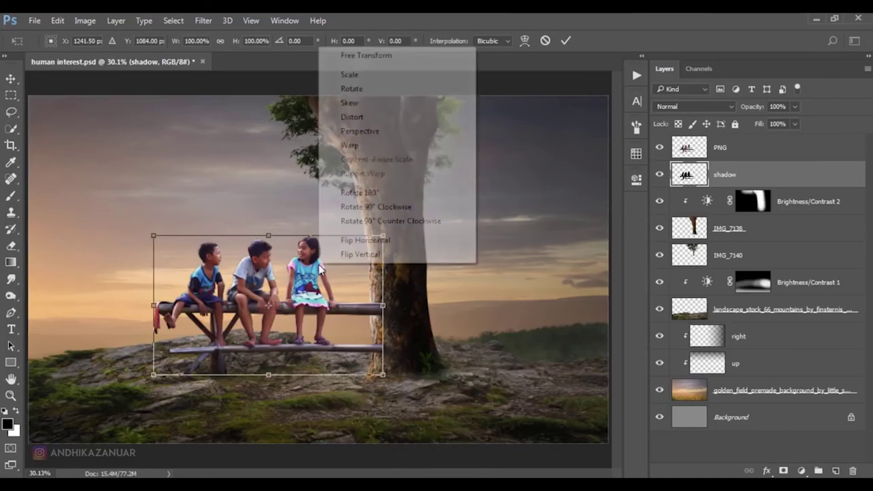
pyautogui.click(370, 118)
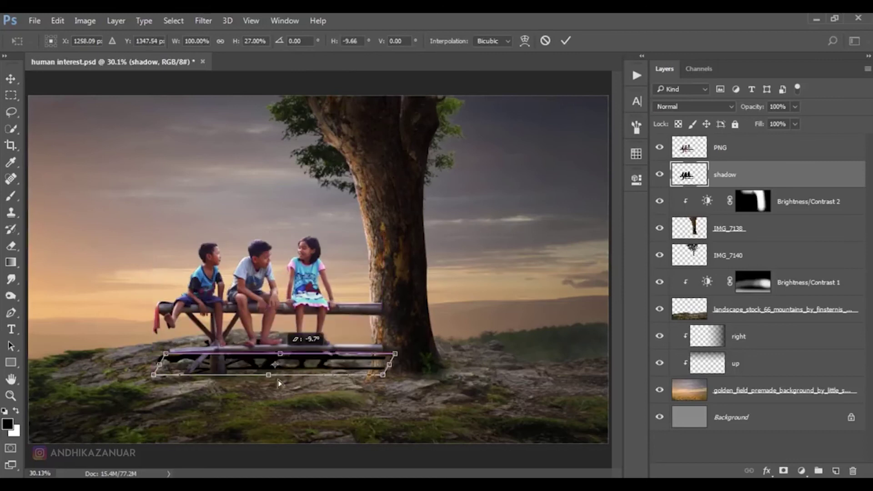
pyautogui.moveTo(271, 236)
pyautogui.mouseDown()
pyautogui.moveTo(321, 470)
pyautogui.moveTo(427, 489)
pyautogui.moveTo(467, 478)
pyautogui.mouseUp()
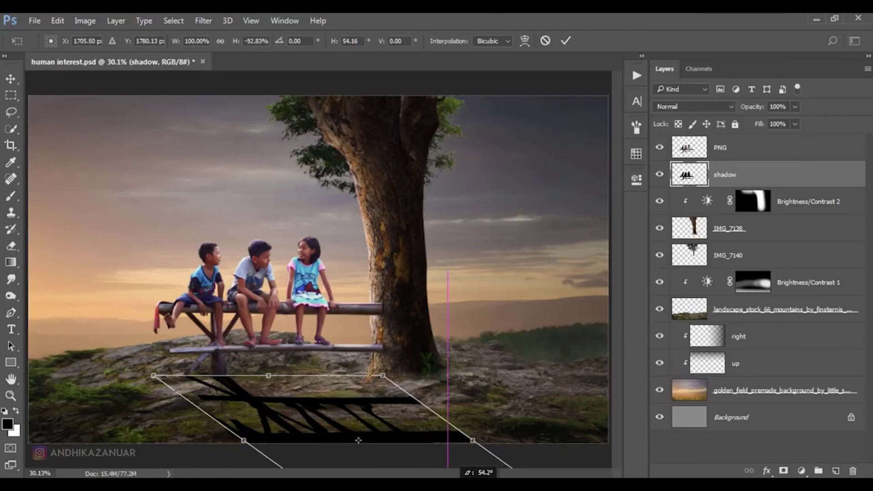
pyautogui.scroll(-3, 453, 443)
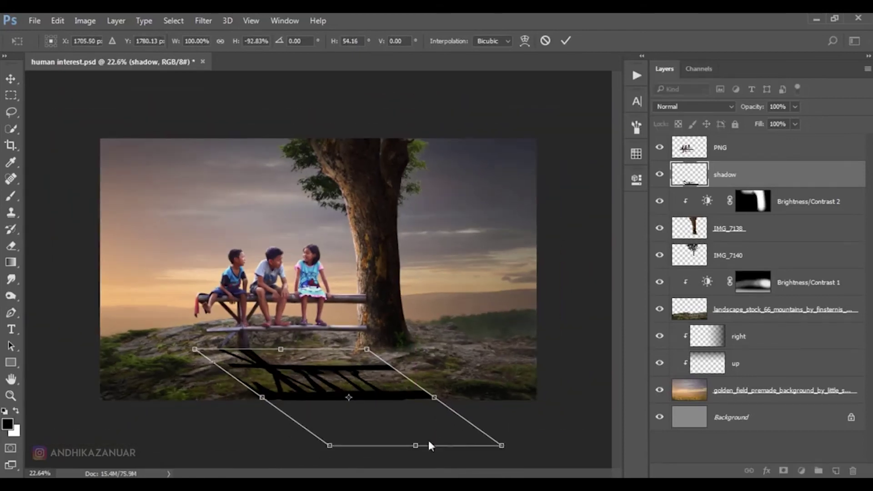
pyautogui.moveTo(416, 446); pyautogui.dragTo(469, 474)
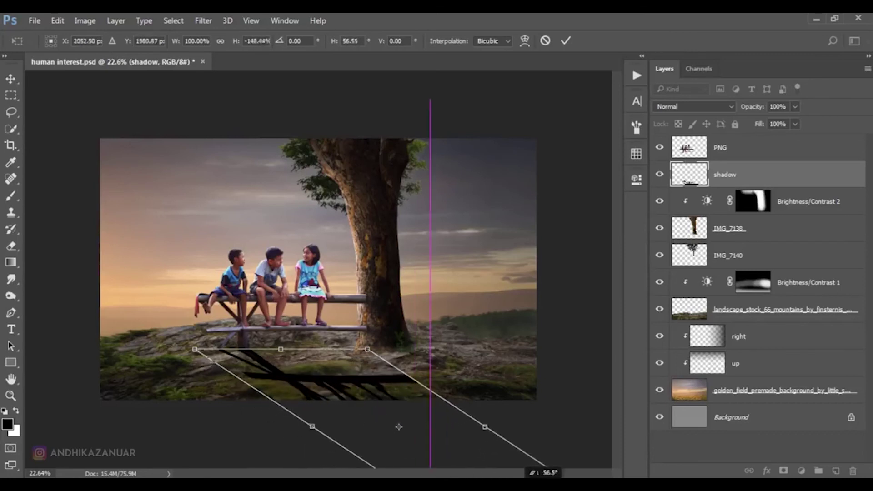
pyautogui.moveTo(469, 474)
pyautogui.mouseDown()
pyautogui.moveTo(523, 479)
pyautogui.moveTo(523, 468)
pyautogui.mouseUp()
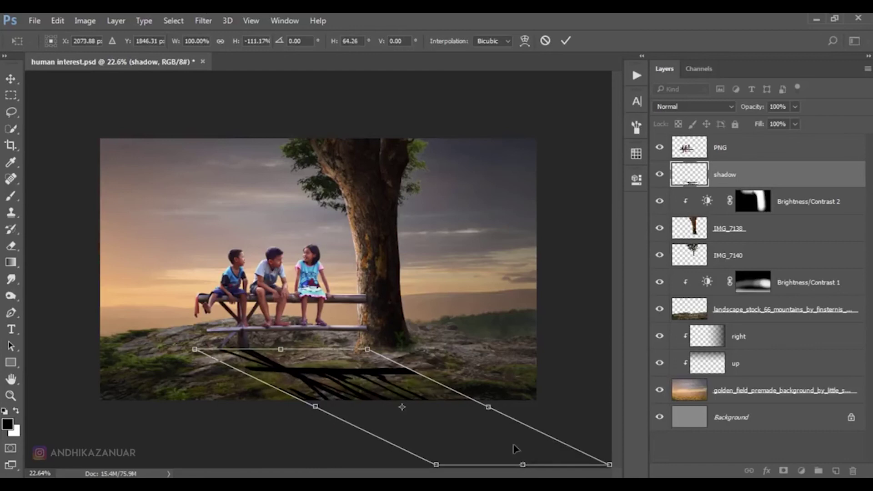
pyautogui.click(565, 40)
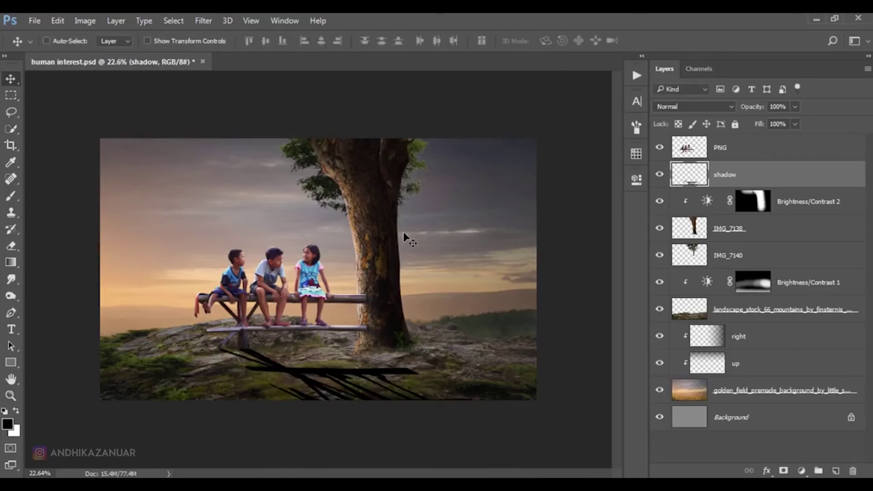
# Set the shadow layer to Soft Light blend mode at 50% opacity.
pyautogui.hotkey('ctrl', '0')
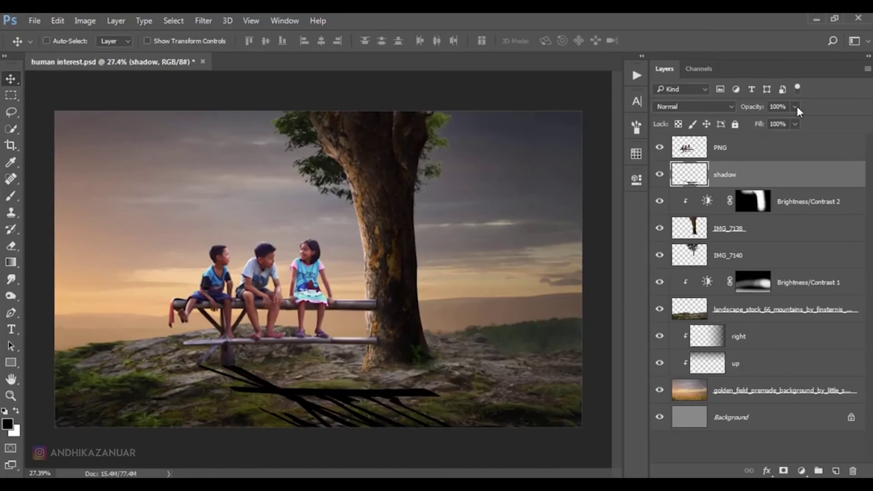
pyautogui.click(691, 106)
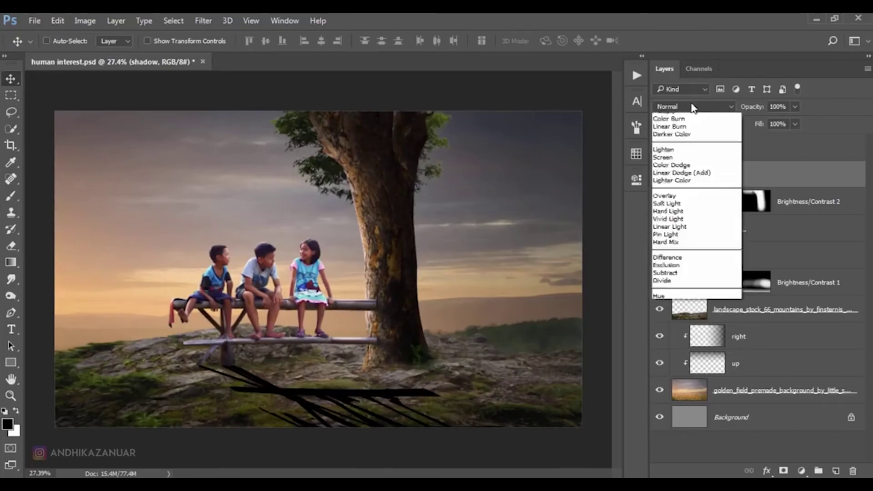
pyautogui.click(675, 236)
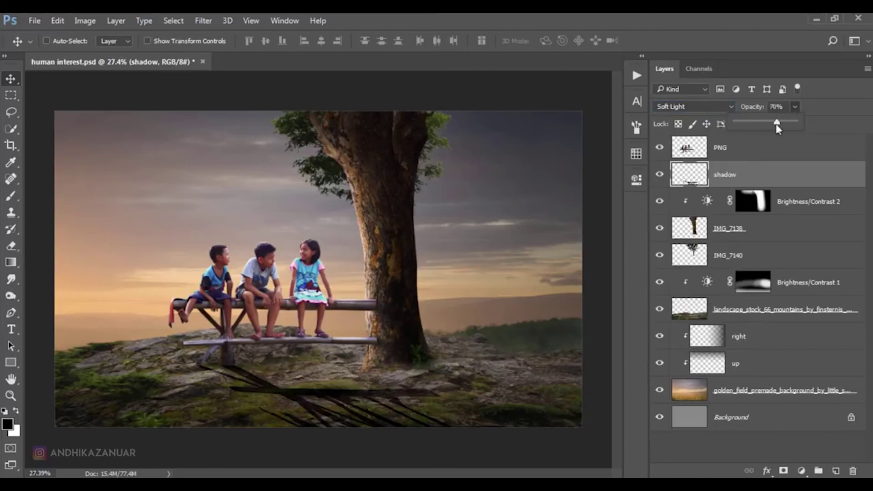
pyautogui.moveTo(775, 124); pyautogui.dragTo(771, 124)
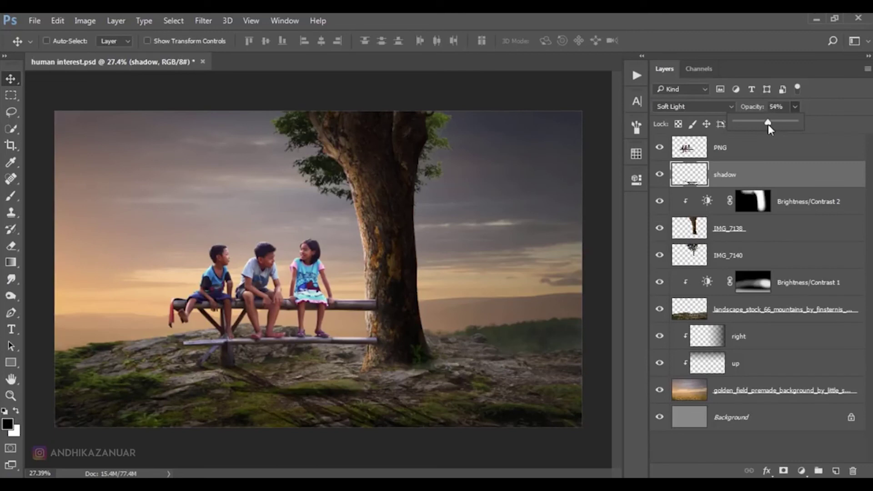
pyautogui.click(749, 182)
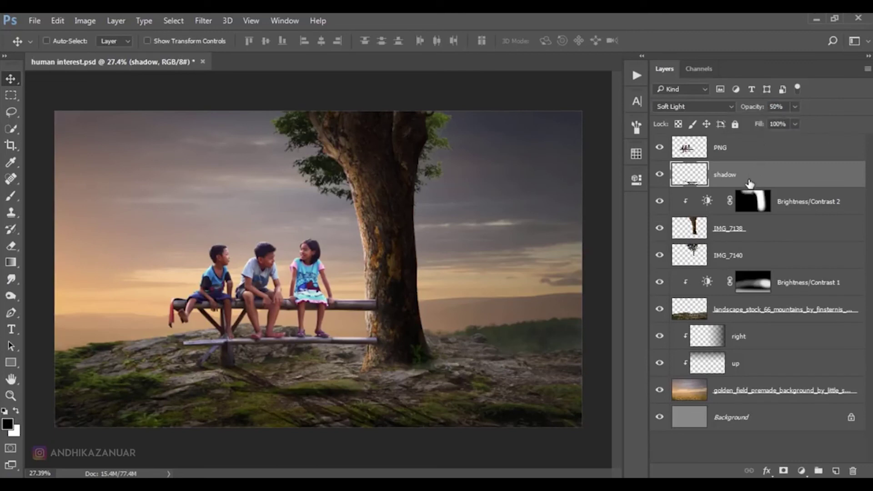
pyautogui.click(659, 174)
# Add a new layer named 'shadow tree' and move it just below IMG_7140.
pyautogui.click(764, 259)
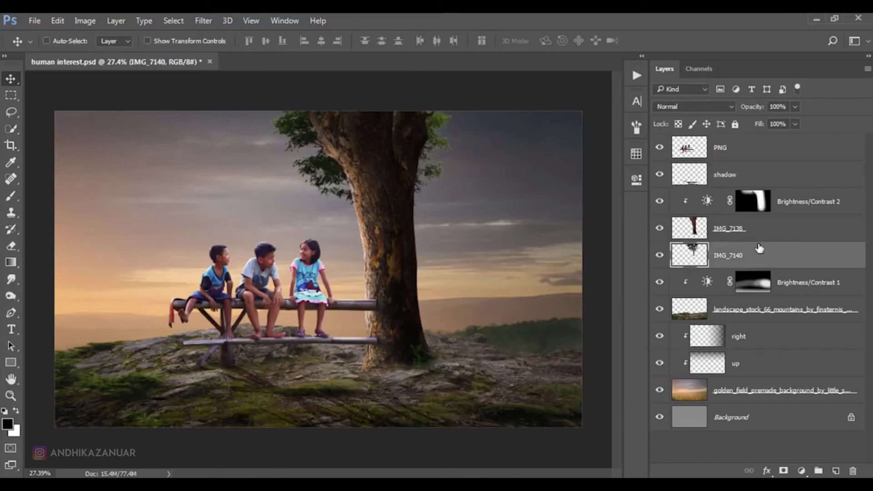
pyautogui.click(836, 471)
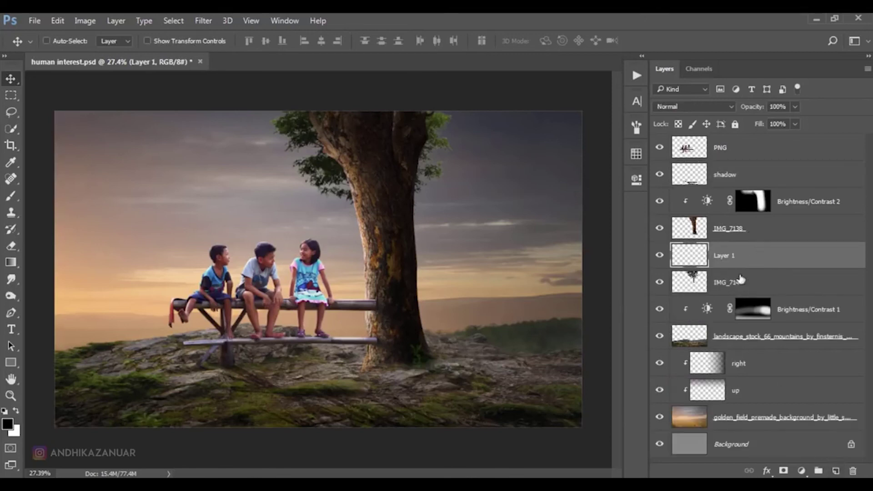
pyautogui.write('shadow tr')
pyautogui.write('ee')
pyautogui.press('Return')
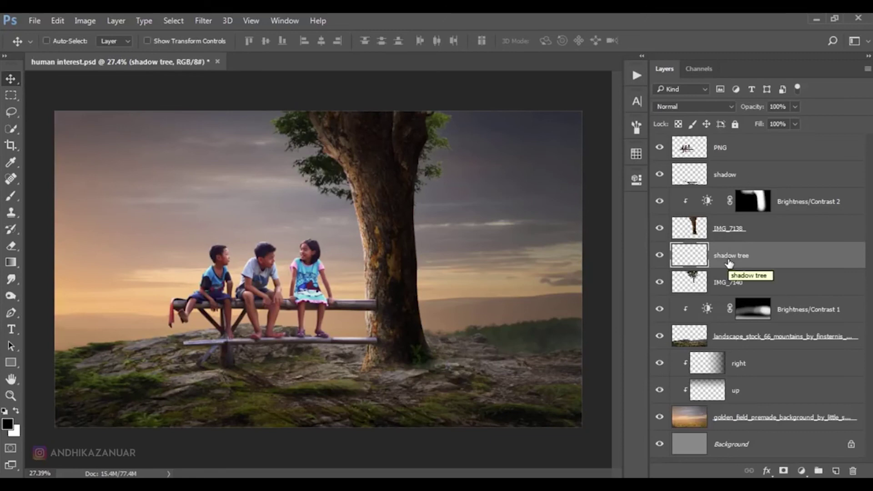
pyautogui.moveTo(758, 260); pyautogui.dragTo(739, 293)
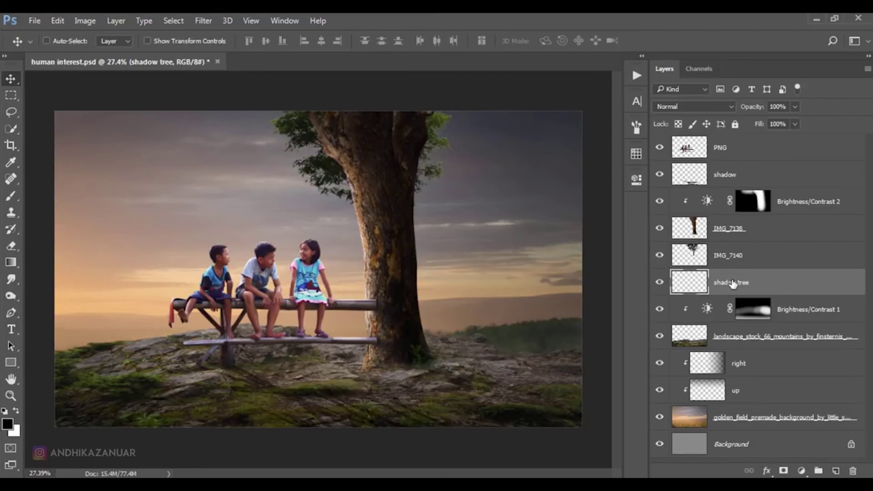
# Paint a black tree shadow toward the lower right with an 84% hardness, 100% opacity brush.
pyautogui.click(18, 195)
pyautogui.rightClick(56, 68)
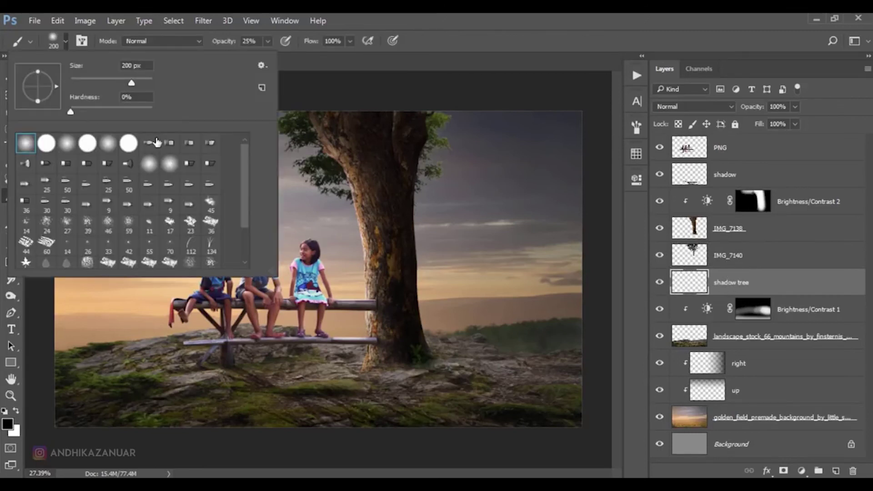
pyautogui.click(142, 109)
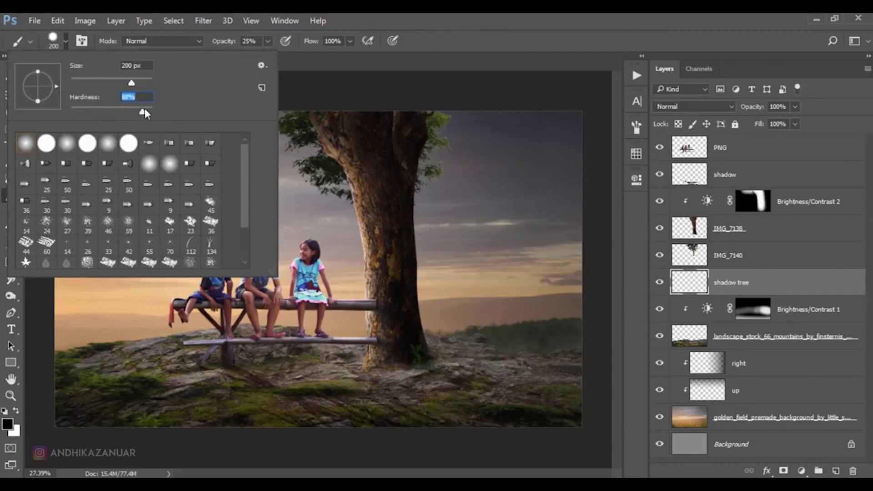
pyautogui.click(268, 41)
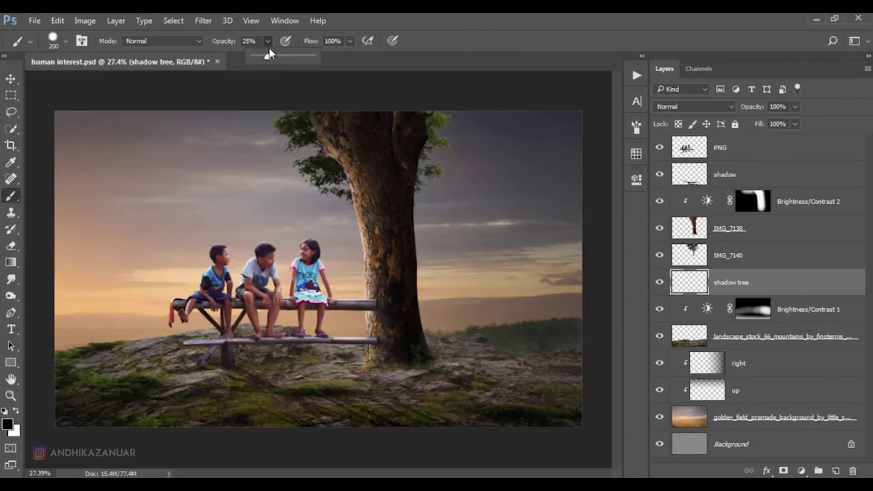
pyautogui.click(450, 41)
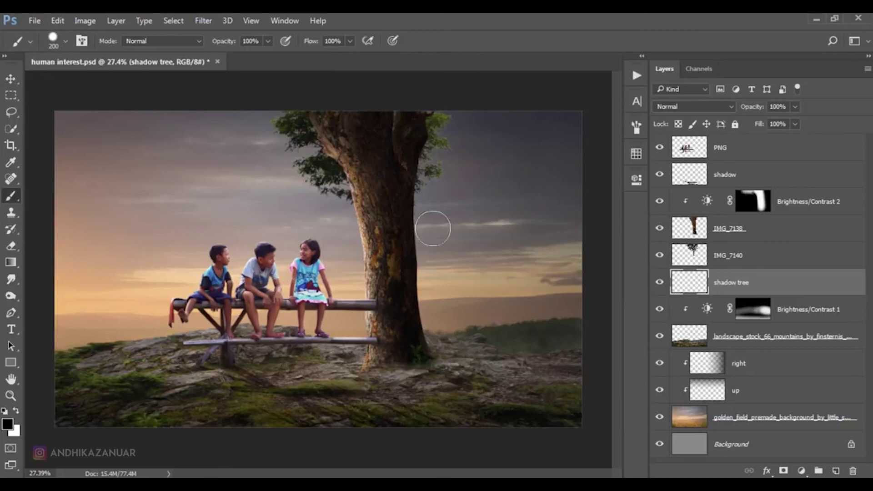
pyautogui.moveTo(393, 352); pyautogui.dragTo(582, 448)
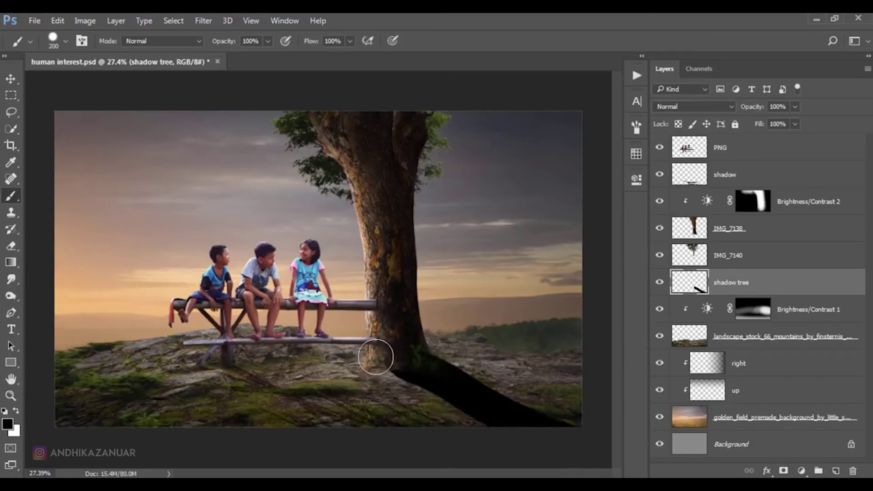
pyautogui.moveTo(362, 355)
pyautogui.mouseDown()
pyautogui.moveTo(545, 428)
pyautogui.moveTo(413, 366)
pyautogui.moveTo(502, 433)
pyautogui.moveTo(431, 370)
pyautogui.moveTo(611, 449)
pyautogui.moveTo(393, 368)
pyautogui.moveTo(552, 433)
pyautogui.moveTo(470, 392)
pyautogui.mouseUp()
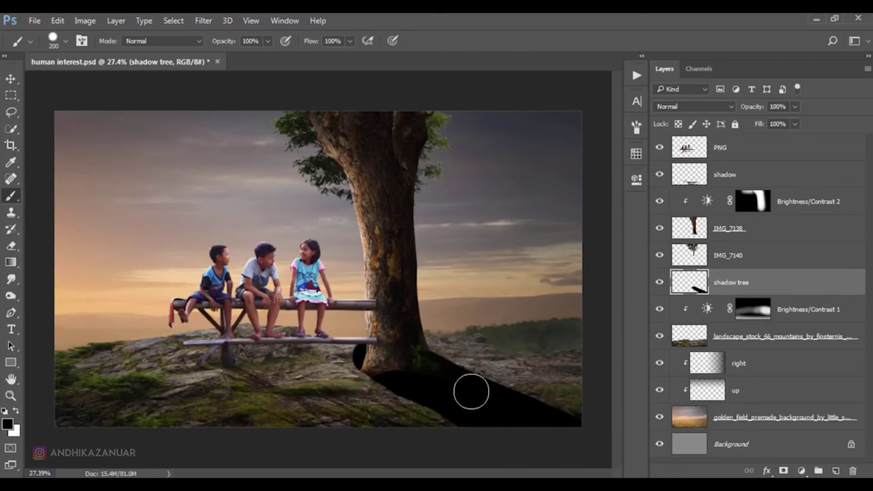
# Blend the shadow tree layer as Soft Light and lower its opacity to 51%.
pyautogui.click(684, 108)
pyautogui.click(679, 237)
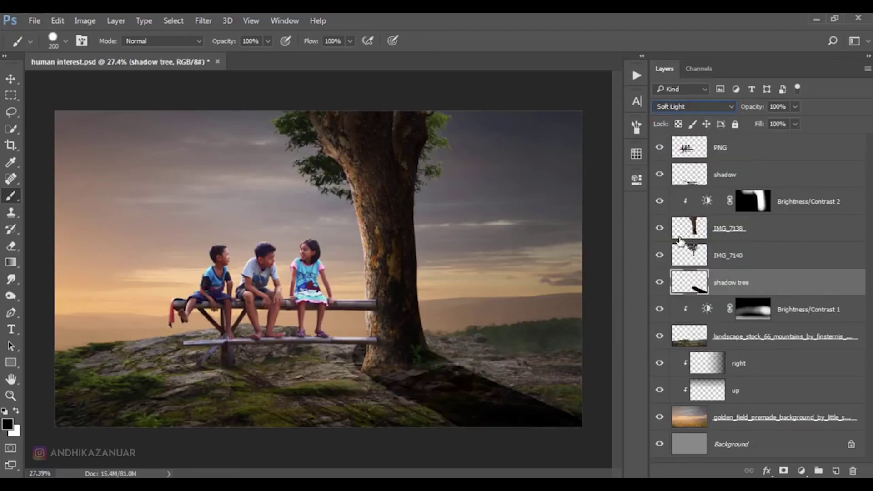
pyautogui.click(795, 107)
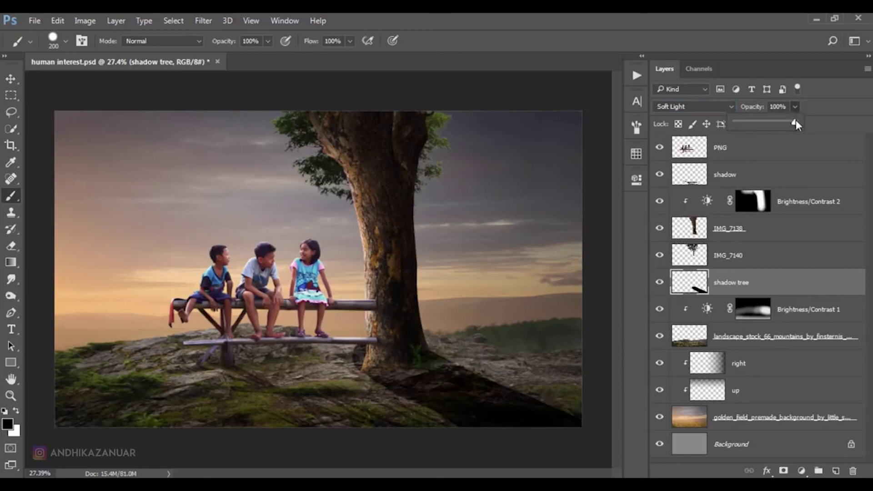
pyautogui.moveTo(784, 127); pyautogui.dragTo(773, 128)
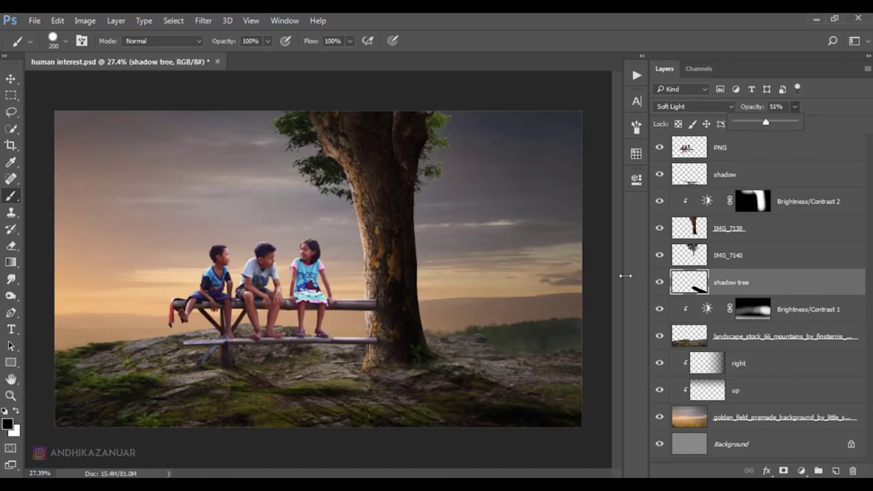
# Erase part of the tree shadow near the bench and trunk base with a 175 px eraser.
pyautogui.press('e')
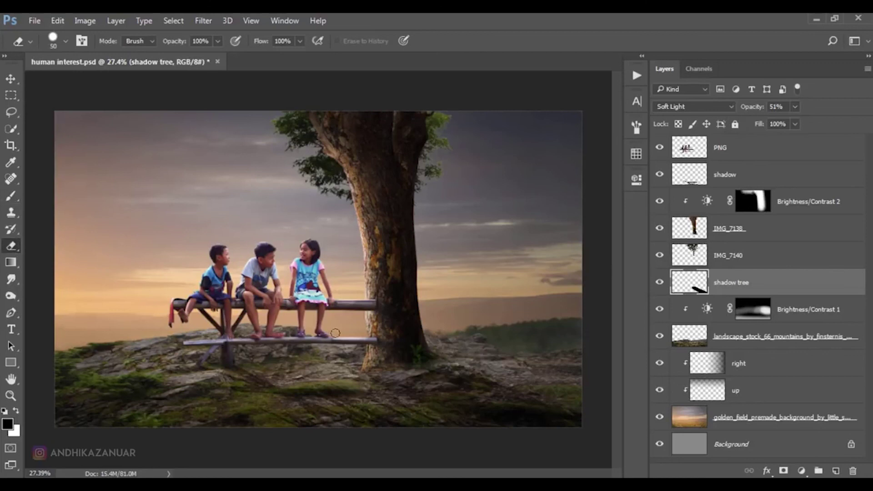
pyautogui.press(']')
pyautogui.press(']')
pyautogui.press(']')
pyautogui.press(']')
pyautogui.press(']')
pyautogui.press(']')
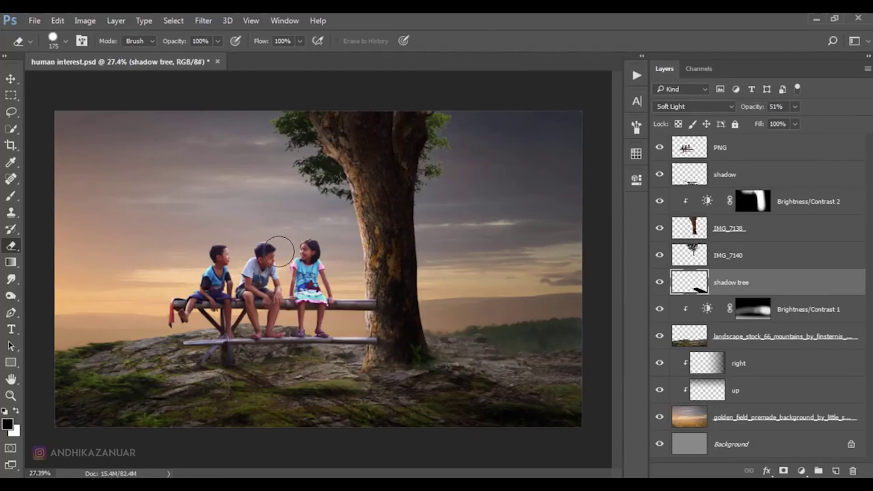
pyautogui.click(10, 78)
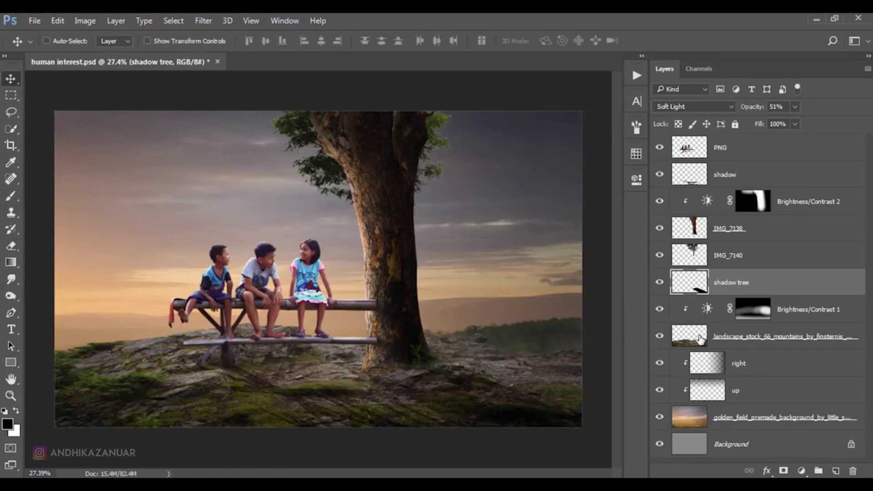
# On the mountain landscape layer, burn the ground around the tree base with a 200 px brush.
pyautogui.click(678, 341)
pyautogui.click(660, 336)
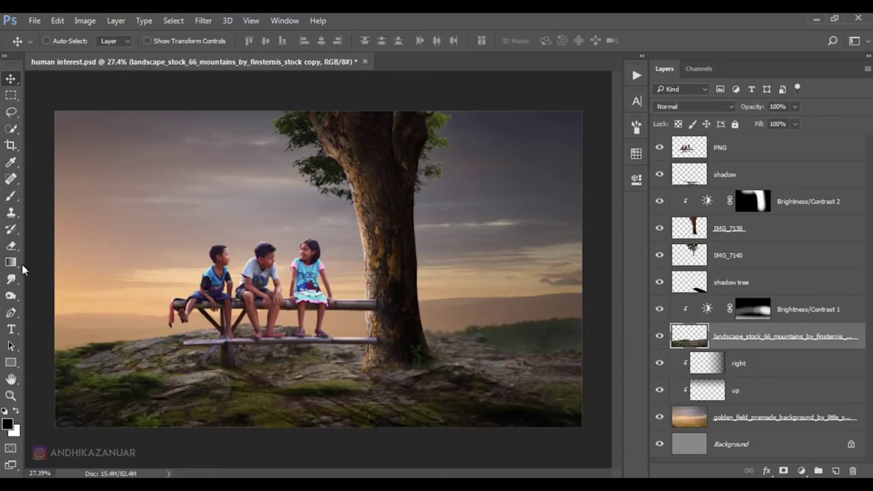
pyautogui.click(11, 296)
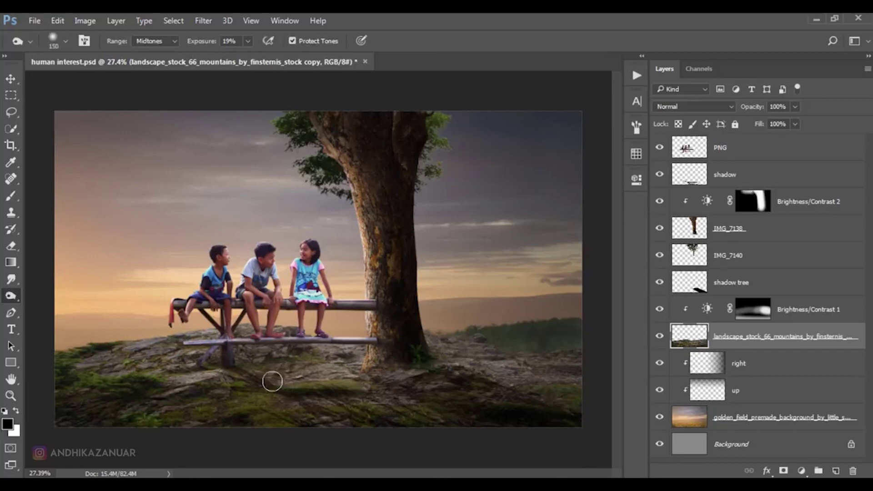
pyautogui.press(']')
pyautogui.press(']')
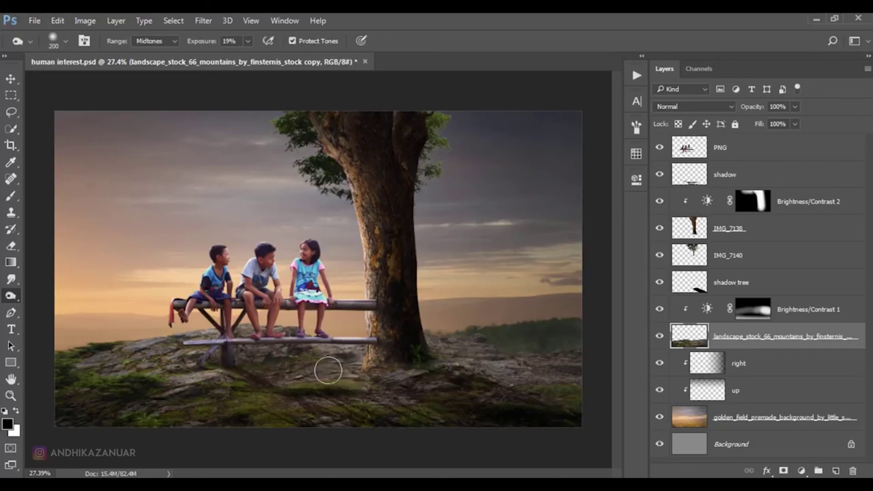
pyautogui.moveTo(424, 373)
pyautogui.mouseDown()
pyautogui.moveTo(398, 366)
pyautogui.moveTo(433, 380)
pyautogui.moveTo(446, 366)
pyautogui.moveTo(480, 394)
pyautogui.mouseUp()
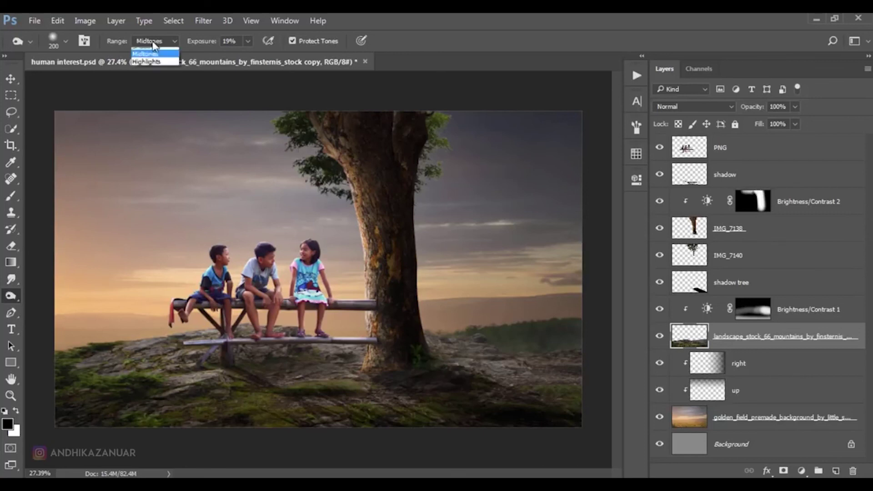
# Burn Shadows at 11% exposure to deepen the tree base and the ground under the bench.
pyautogui.click(147, 47)
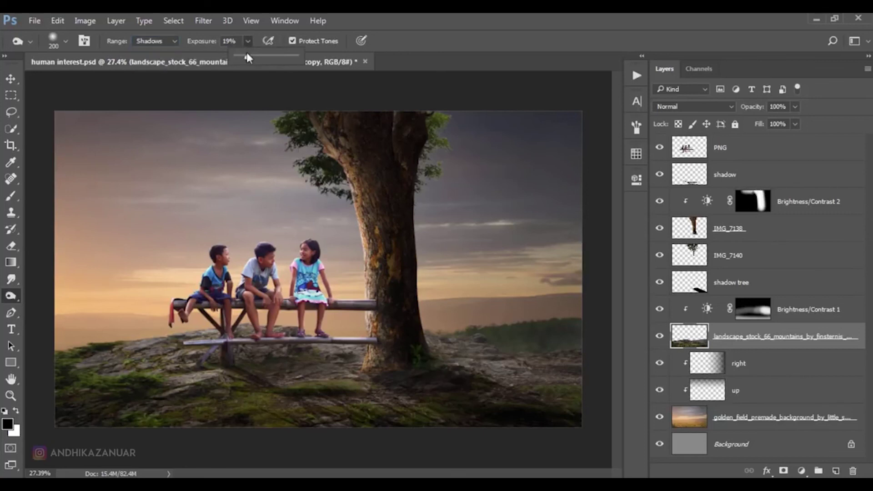
pyautogui.click(243, 54)
pyautogui.moveTo(408, 371)
pyautogui.mouseDown()
pyautogui.moveTo(424, 367)
pyautogui.moveTo(401, 367)
pyautogui.moveTo(450, 389)
pyautogui.moveTo(377, 369)
pyautogui.moveTo(435, 376)
pyautogui.mouseUp()
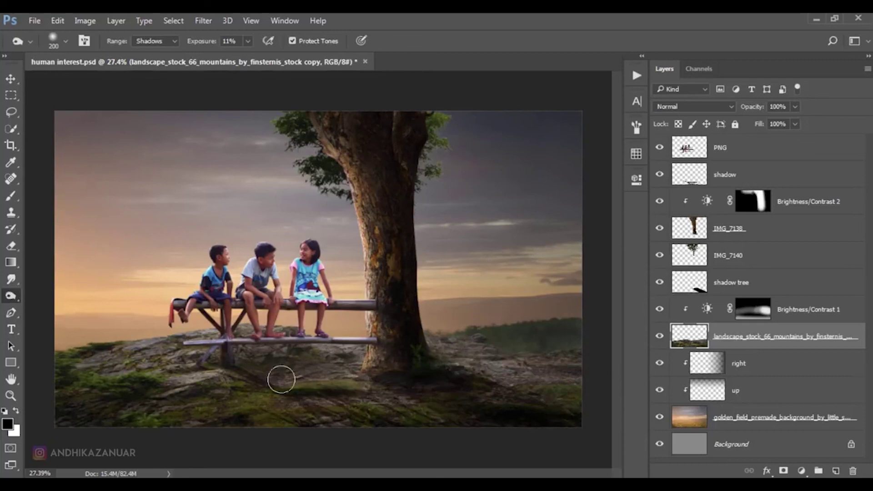
pyautogui.moveTo(279, 363)
pyautogui.mouseDown()
pyautogui.moveTo(335, 364)
pyautogui.moveTo(204, 405)
pyautogui.moveTo(54, 417)
pyautogui.moveTo(233, 432)
pyautogui.moveTo(571, 428)
pyautogui.moveTo(545, 429)
pyautogui.moveTo(580, 384)
pyautogui.moveTo(537, 415)
pyautogui.moveTo(579, 352)
pyautogui.moveTo(564, 322)
pyautogui.moveTo(520, 321)
pyautogui.moveTo(512, 345)
pyautogui.moveTo(543, 378)
pyautogui.moveTo(499, 390)
pyautogui.moveTo(570, 384)
pyautogui.moveTo(481, 364)
pyautogui.moveTo(571, 410)
pyautogui.moveTo(382, 368)
pyautogui.moveTo(456, 370)
pyautogui.mouseUp()
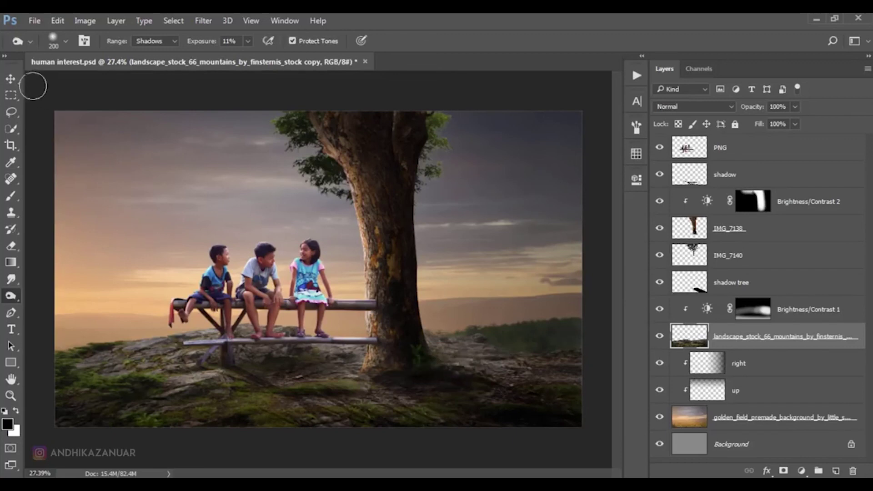
pyautogui.click(15, 80)
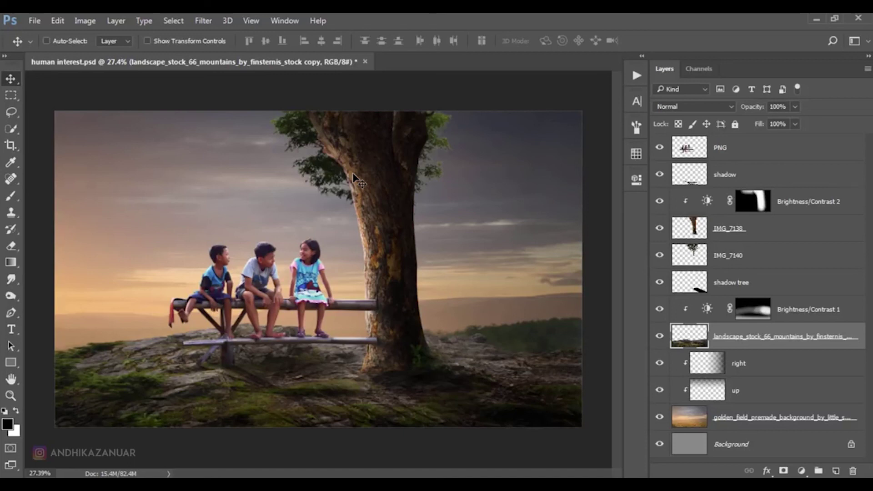
# Add a Yellow Photo Filter adjustment layer above the top PNG layer and toggle it to compare.
pyautogui.click(768, 151)
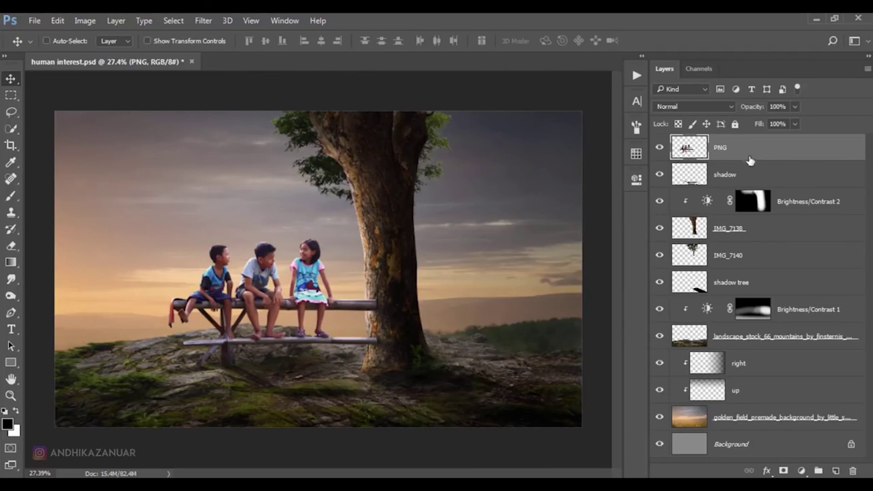
pyautogui.click(801, 470)
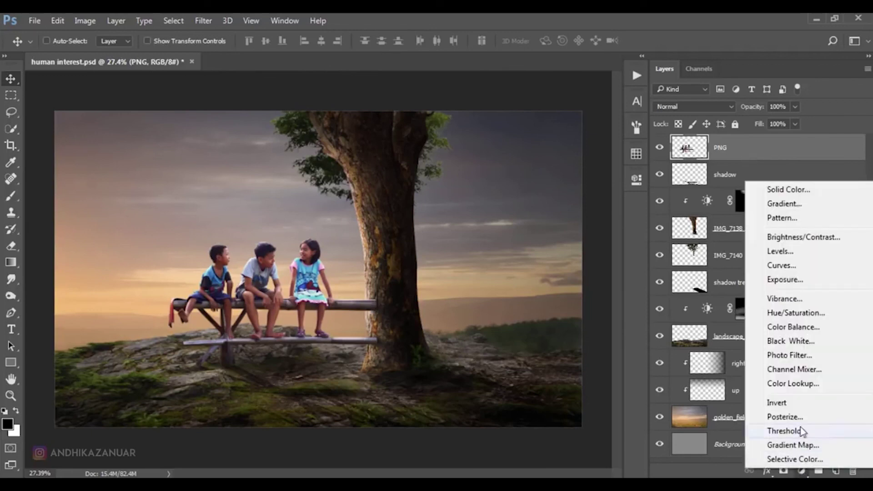
pyautogui.click(796, 357)
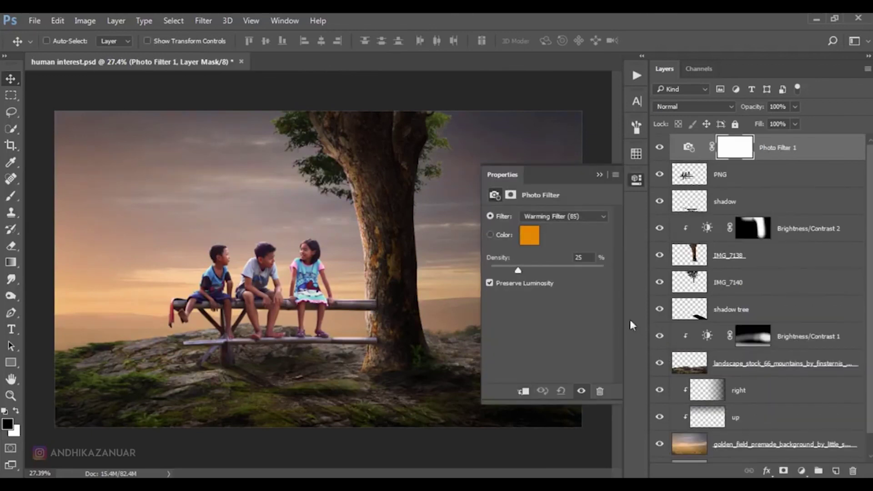
pyautogui.click(544, 217)
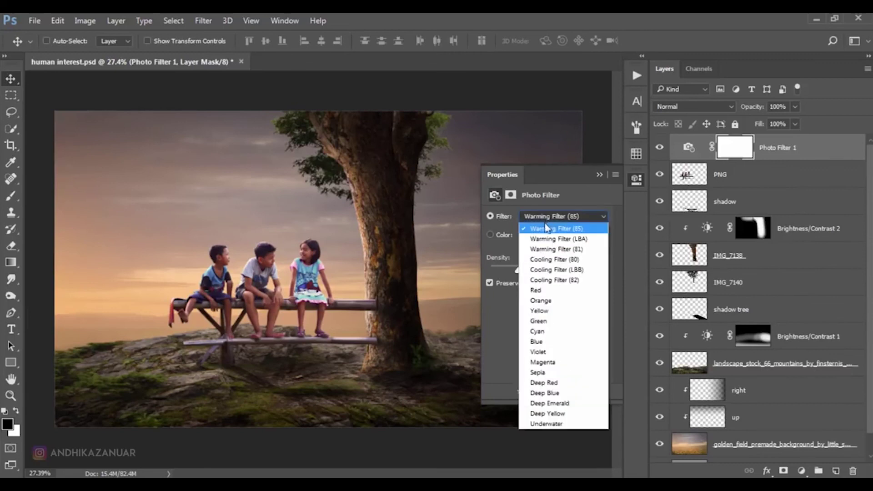
pyautogui.click(546, 312)
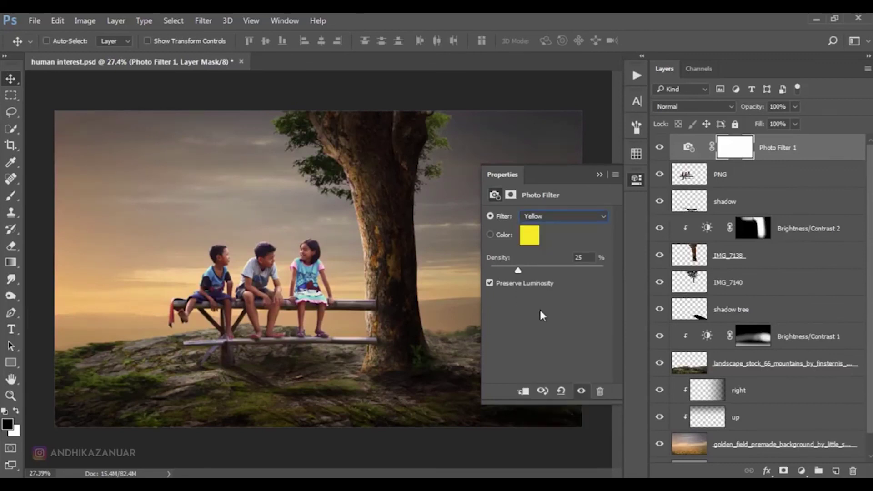
pyautogui.click(599, 174)
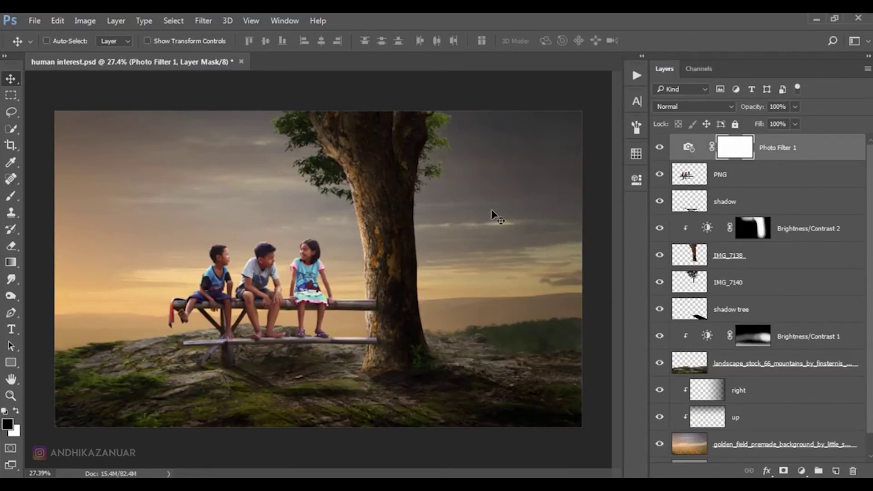
pyautogui.click(657, 154)
pyautogui.click(658, 154)
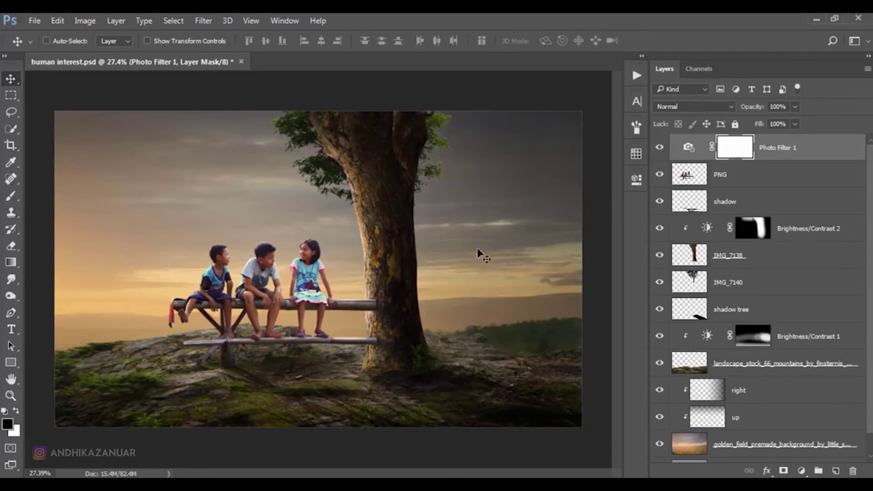